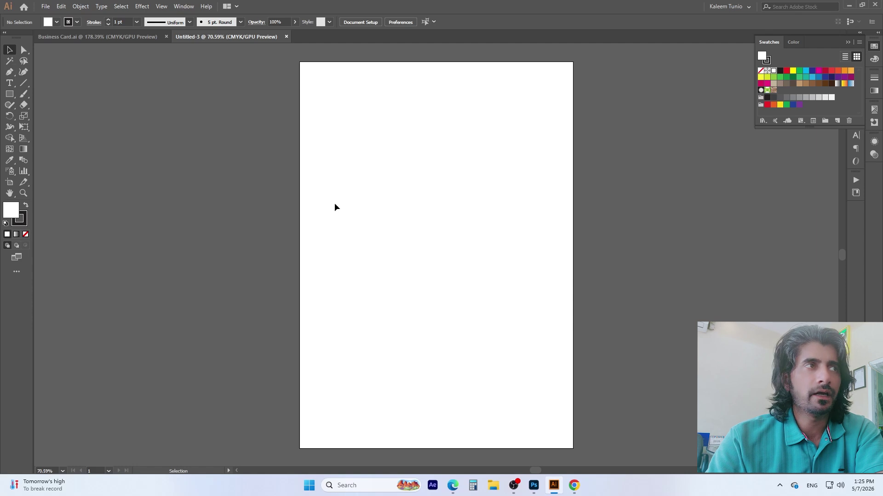
# - Draw a square about 4.07 cm wide in the artboard's upper left area and swap its fill and stroke for a black fill
pyautogui.moveTo(10, 94); pyautogui.dragTo(35, 95)
pyautogui.moveTo(328, 164); pyautogui.dragTo(381, 218)
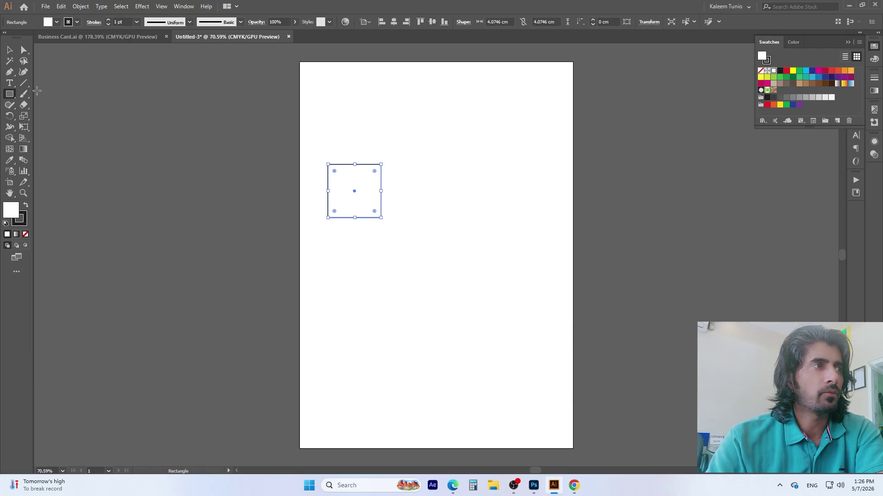
pyautogui.hotkey('shift', 'x')
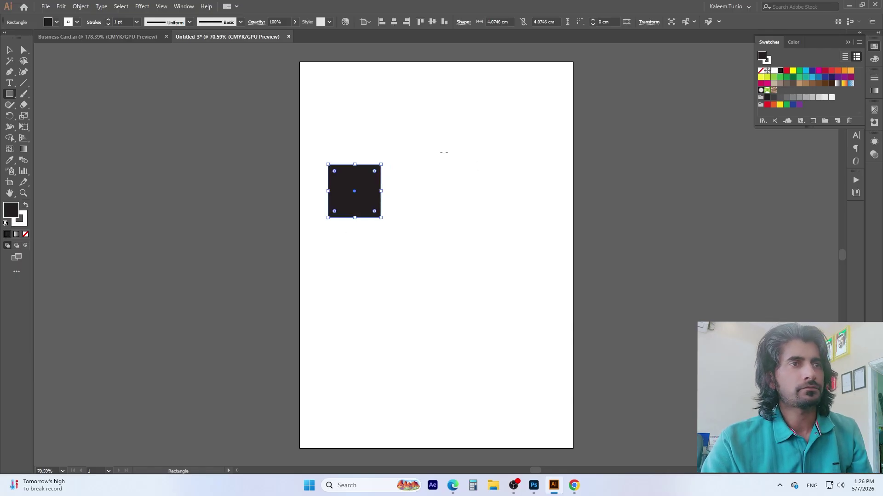
# - Duplicate the black square to its right and fill the copy with red
pyautogui.press('v')
pyautogui.click(441, 150)
pyautogui.moveTo(358, 178); pyautogui.dragTo(433, 178)
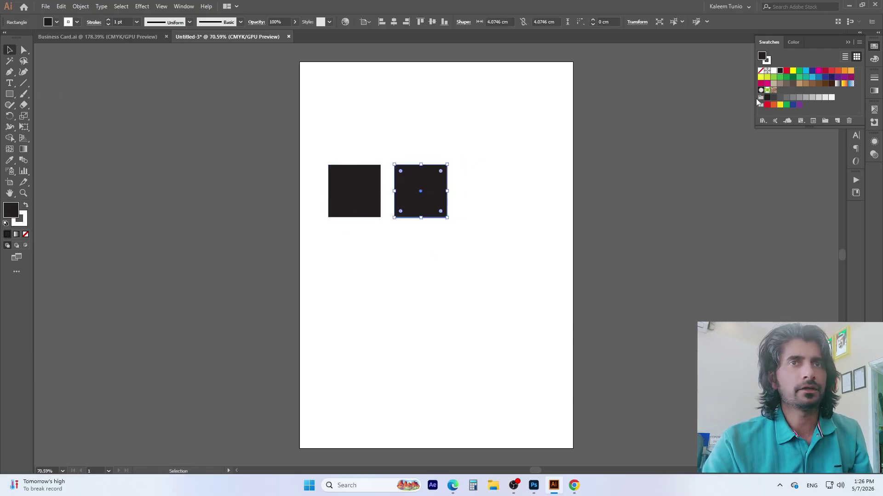
pyautogui.click(787, 71)
# - Add two copies of the red square as a row below the existing squares, and copy the black square directly above itself
pyautogui.click(450, 321)
pyautogui.moveTo(424, 211); pyautogui.dragTo(359, 266)
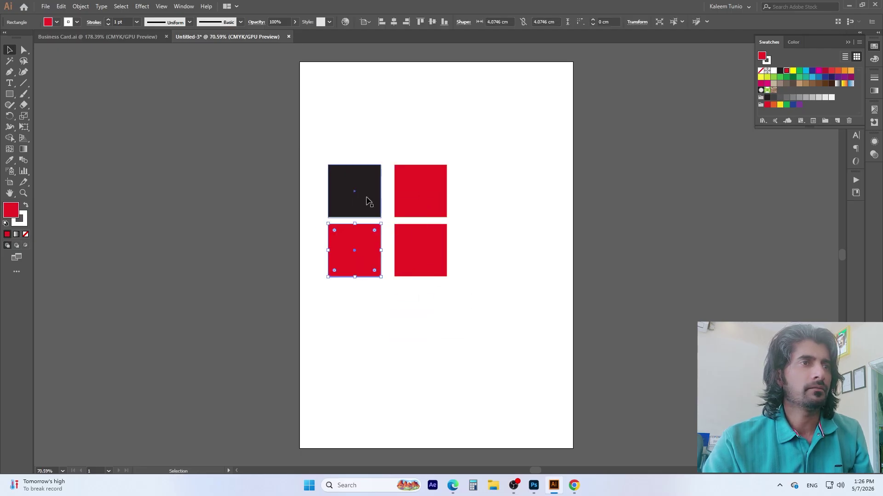
pyautogui.moveTo(368, 199); pyautogui.dragTo(372, 141)
pyautogui.click(427, 144)
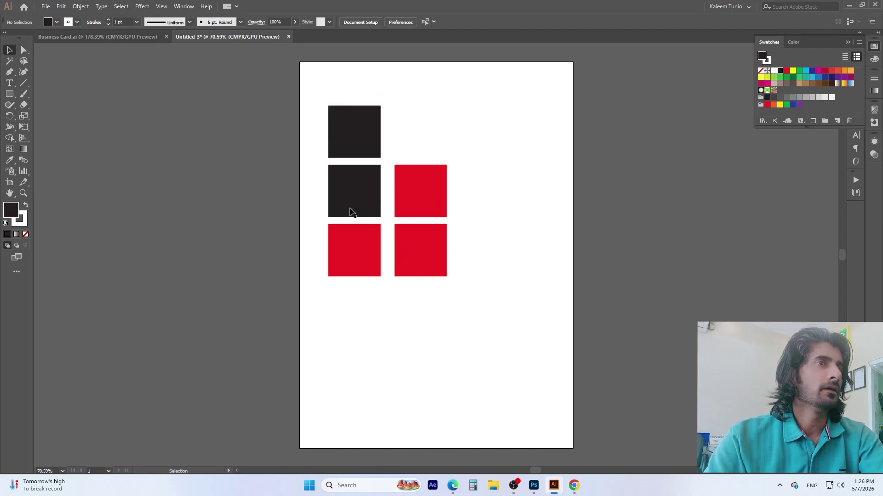
# - Select all the red squares at once with the Magic Wand tool
pyautogui.click(12, 65)
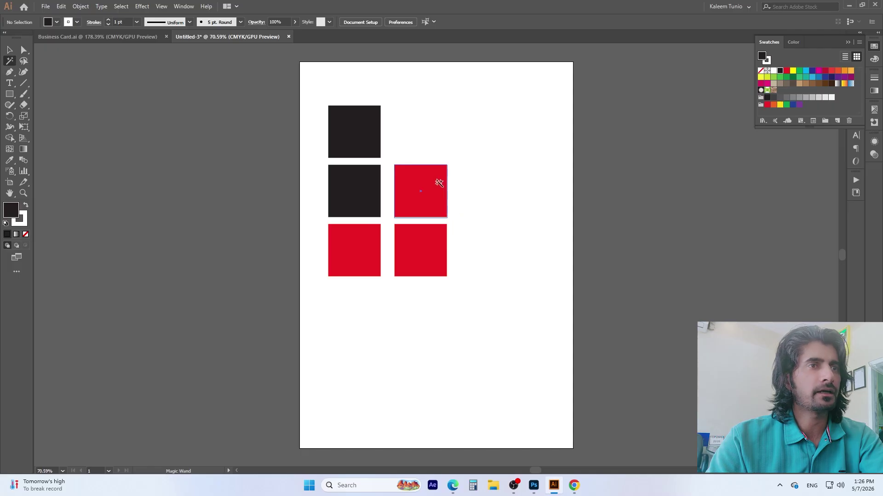
pyautogui.click(373, 192)
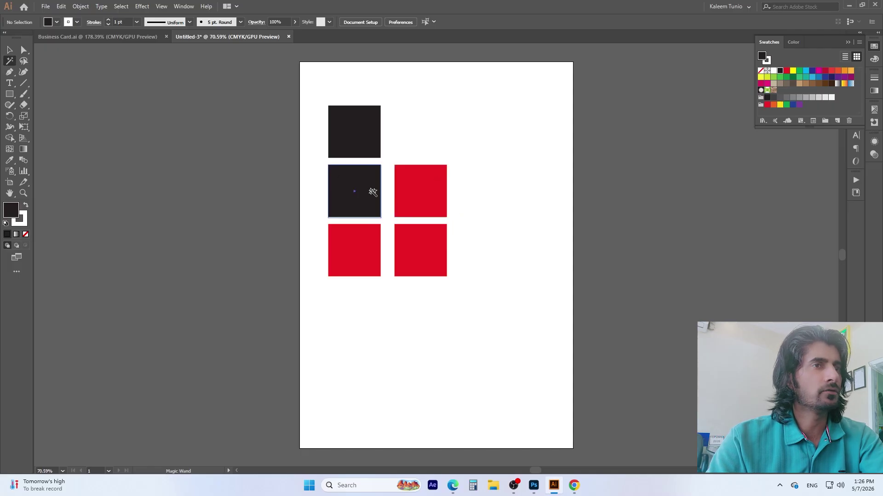
pyautogui.click(440, 195)
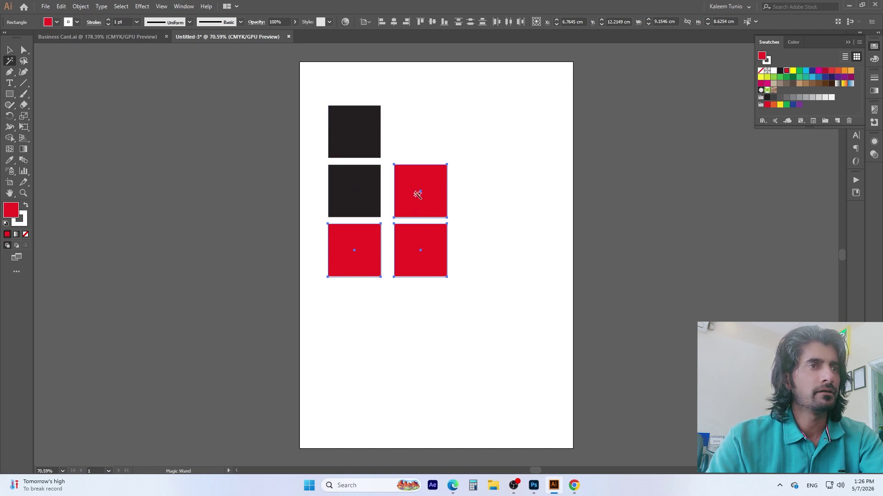
# - Select all the squares and set their stroke to None
pyautogui.click(11, 50)
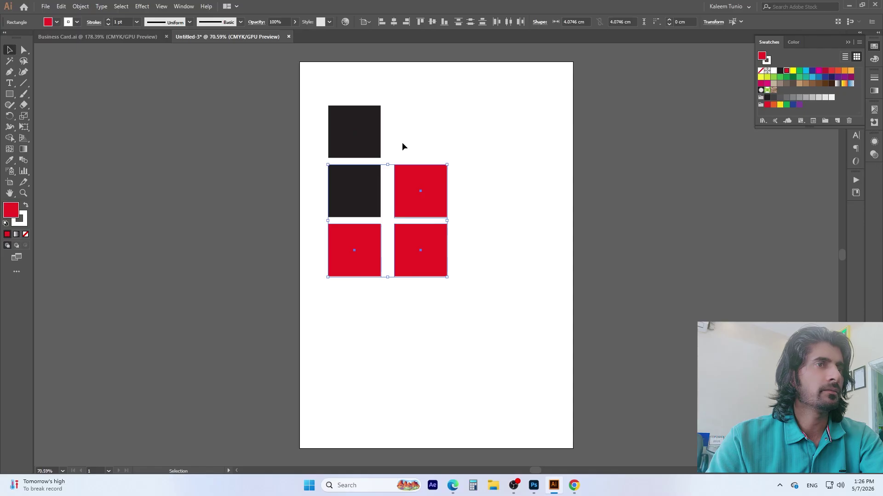
pyautogui.moveTo(317, 90); pyautogui.dragTo(465, 248)
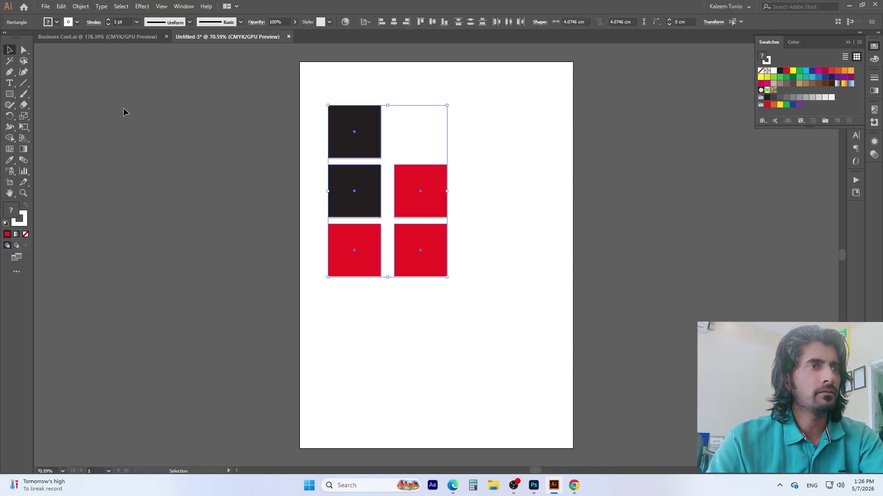
pyautogui.click(77, 22)
pyautogui.click(6, 39)
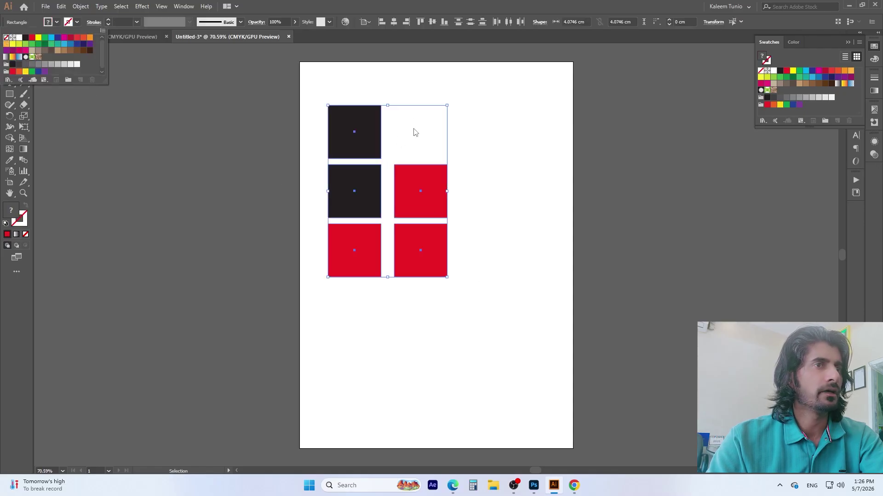
pyautogui.click(413, 132)
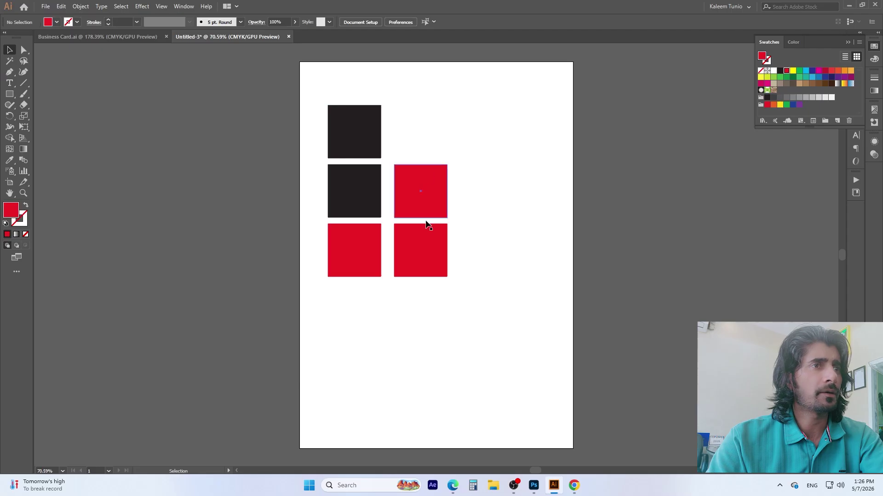
# - Select every object sharing the lower-left red square's fill color and move them as a set to the right of the black squares
pyautogui.click(355, 243)
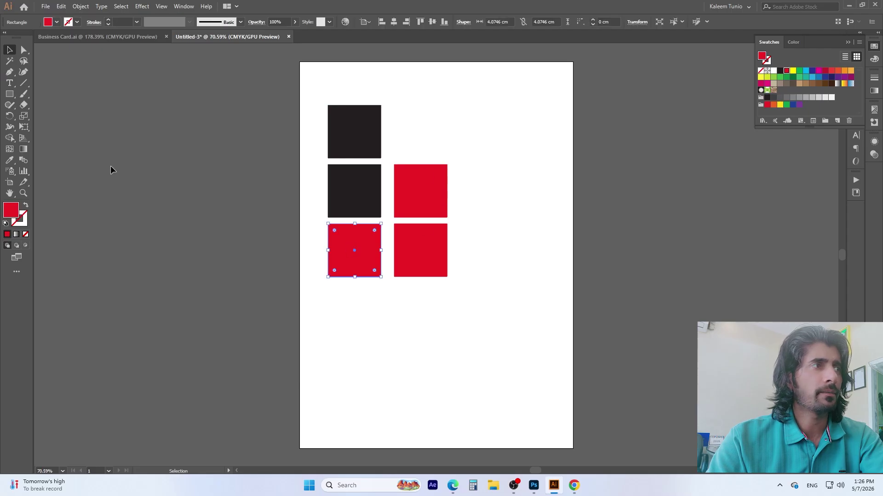
pyautogui.click(363, 295)
pyautogui.click(368, 260)
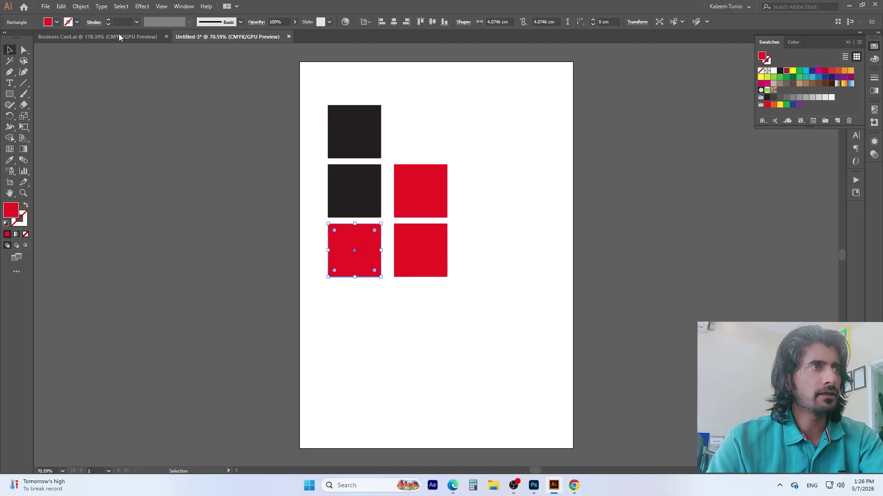
pyautogui.click(121, 6)
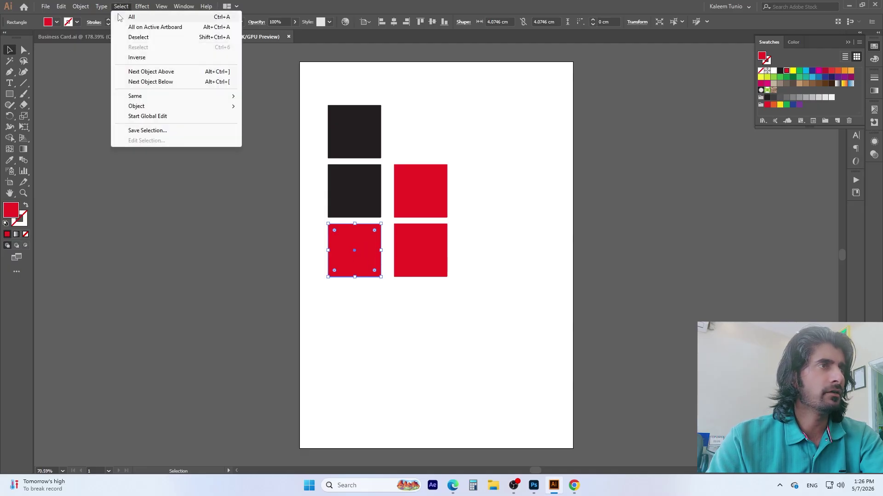
pyautogui.moveTo(139, 98)
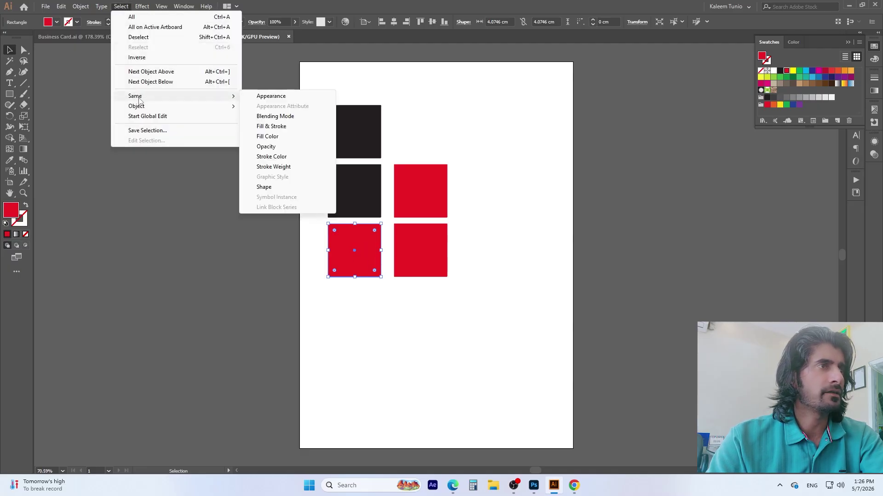
pyautogui.click(277, 141)
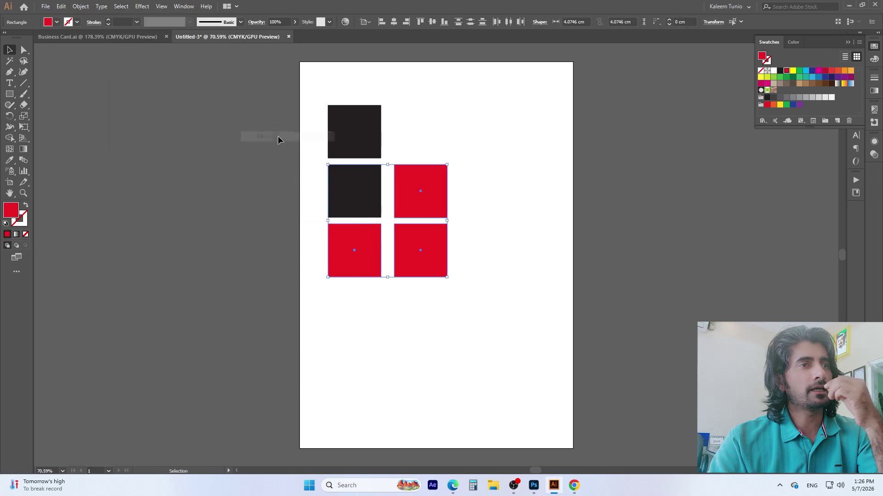
pyautogui.moveTo(437, 197); pyautogui.dragTo(501, 149)
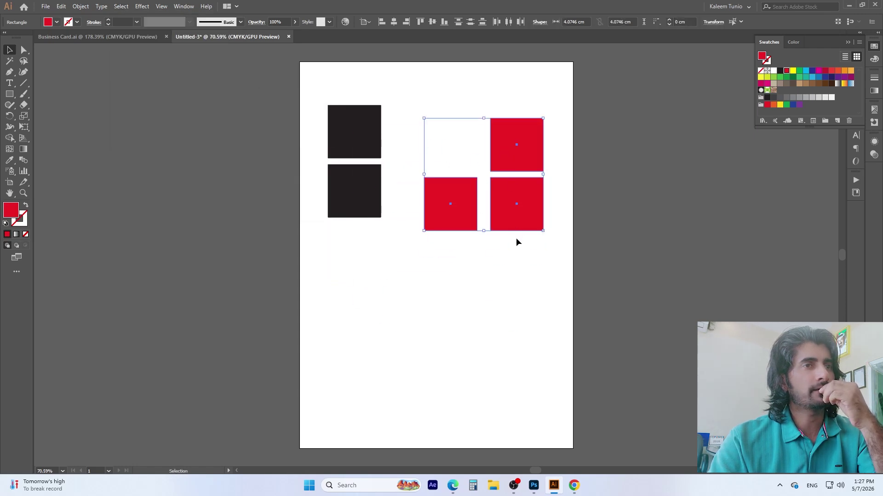
pyautogui.moveTo(523, 207); pyautogui.dragTo(508, 191)
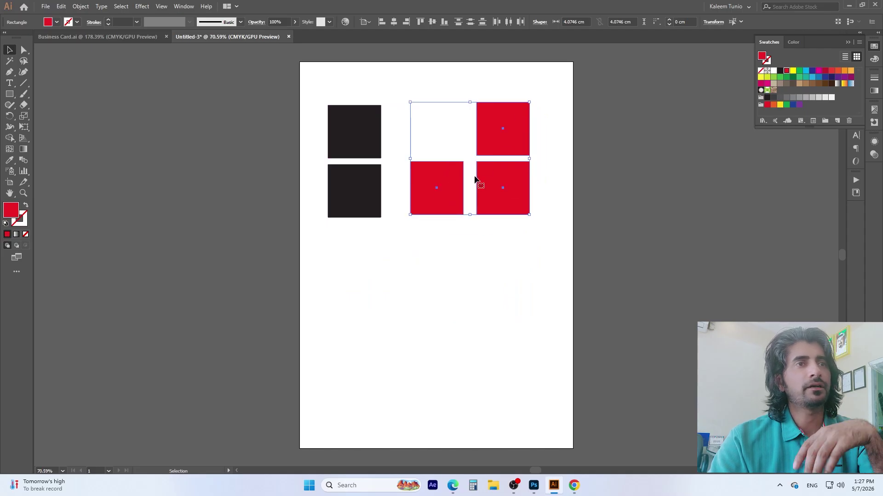
# - Swap fill and stroke on the two black squares so they have black outlines and no fill
pyautogui.moveTo(373, 93); pyautogui.dragTo(367, 220)
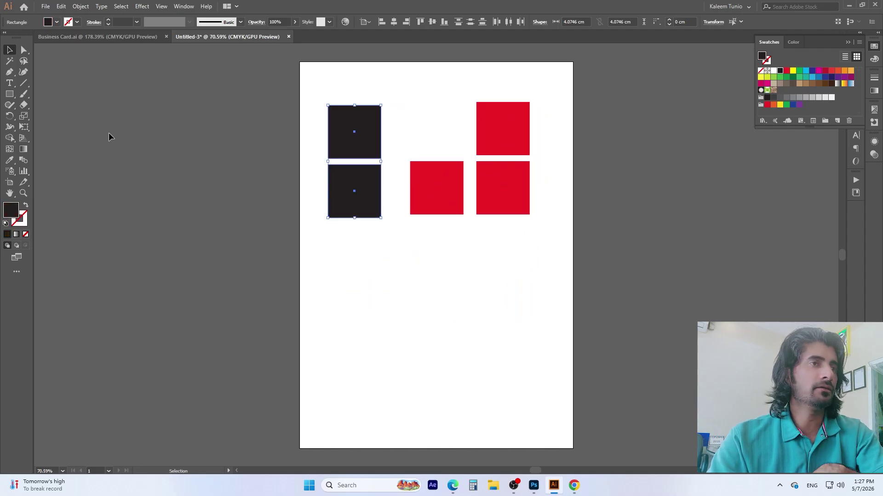
pyautogui.click(26, 205)
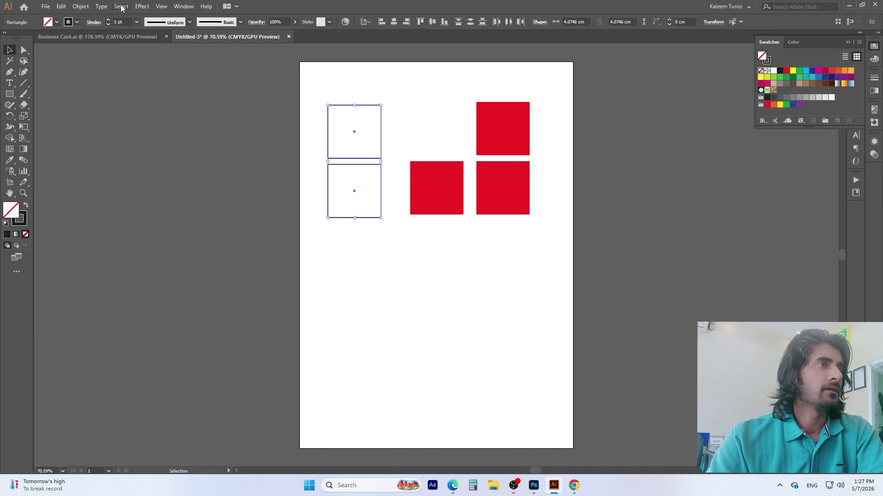
pyautogui.click(122, 7)
pyautogui.click(340, 296)
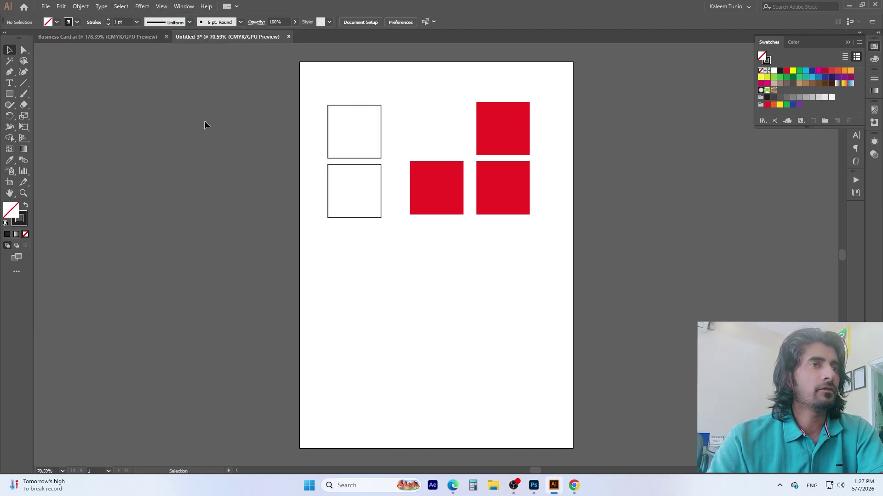
# - Select all objects with the same stroke color as the upper outlined square, then select all the squares and deselect them
pyautogui.moveTo(304, 80); pyautogui.dragTo(369, 124)
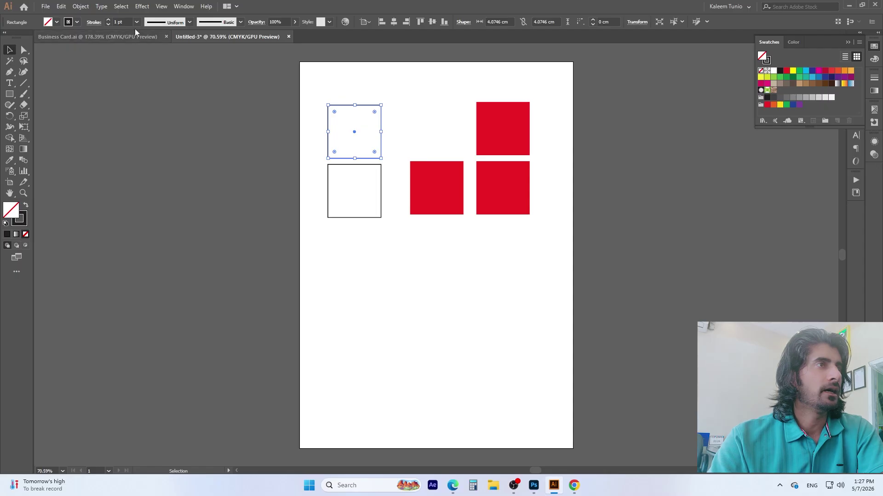
pyautogui.click(121, 6)
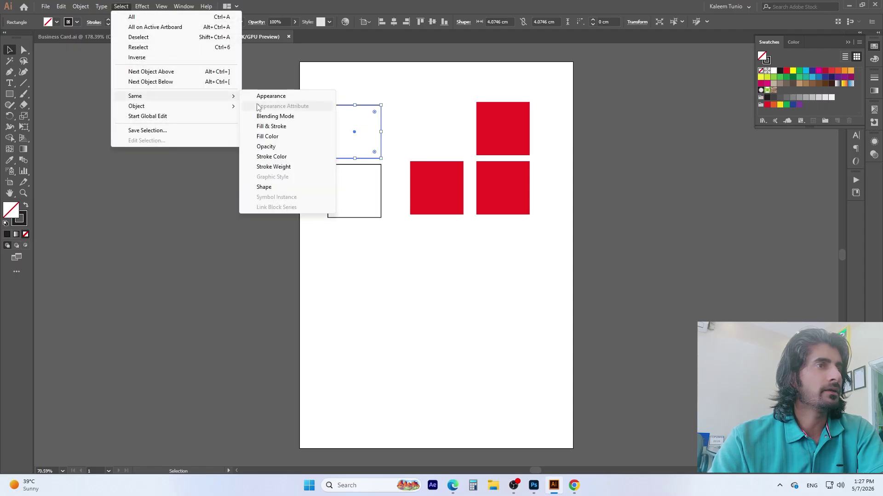
pyautogui.click(280, 157)
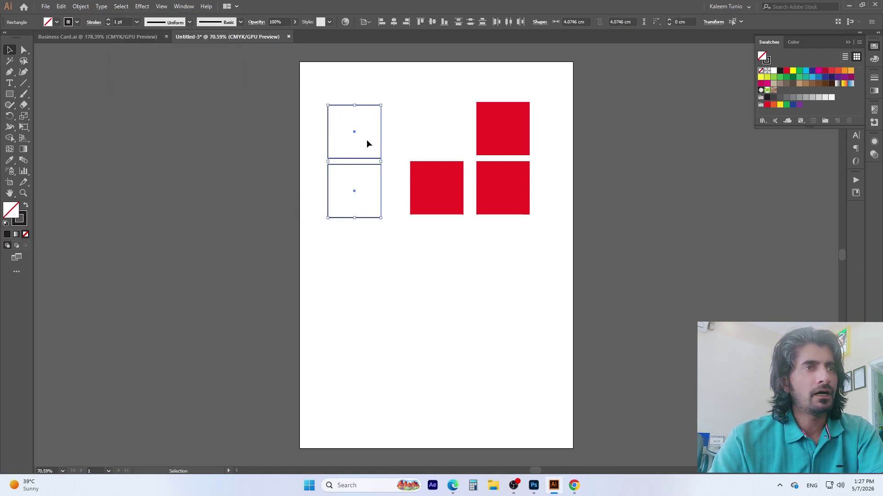
pyautogui.moveTo(315, 98); pyautogui.dragTo(548, 204)
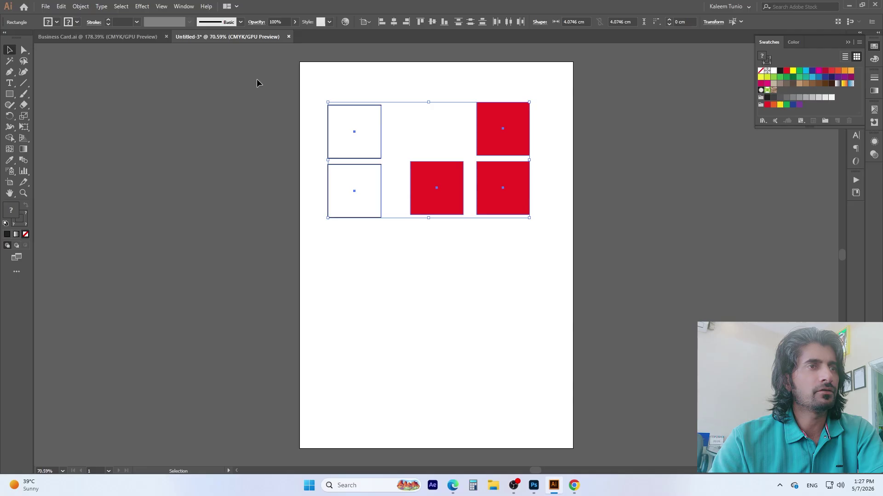
pyautogui.click(387, 242)
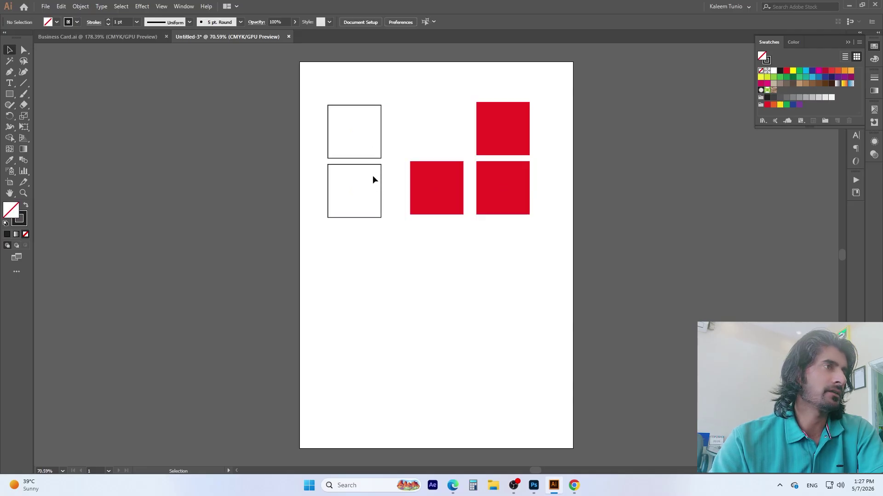
# - Use the Magic Wand to select both outlined squares, then use it to select all the red squares instead
pyautogui.click(9, 61)
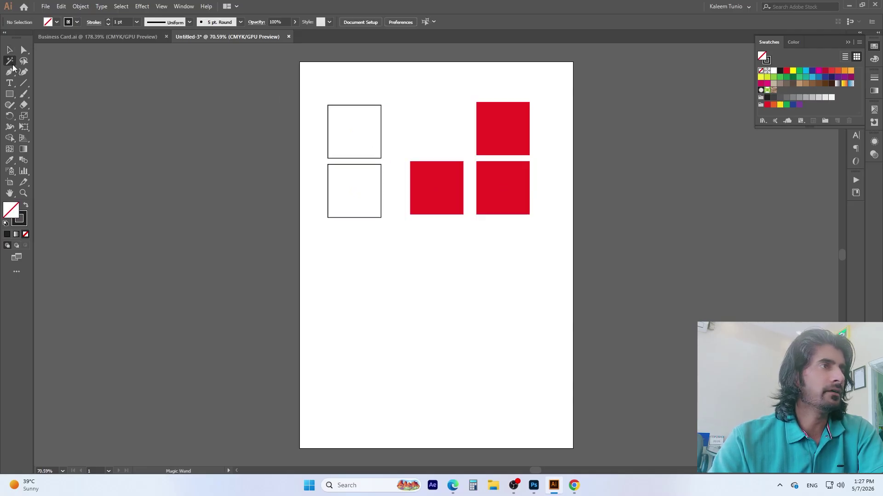
pyautogui.click(343, 106)
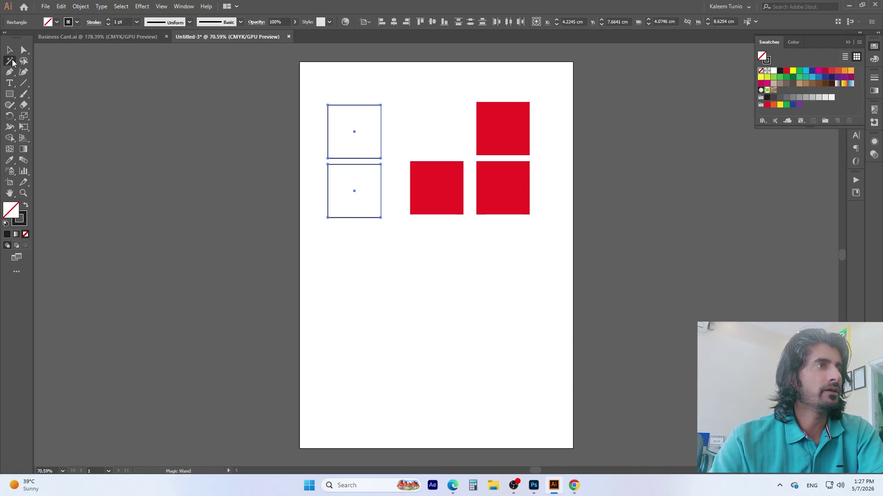
pyautogui.click(491, 132)
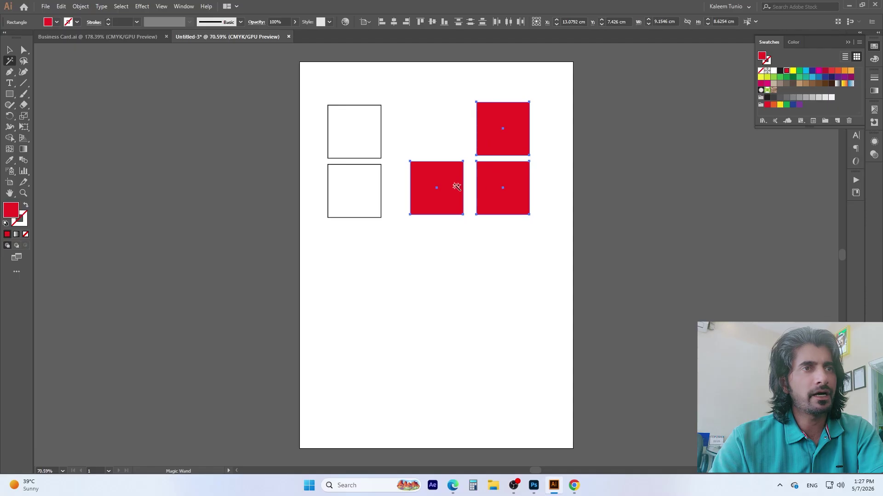
# - Activate the Pen tool
pyautogui.click(9, 50)
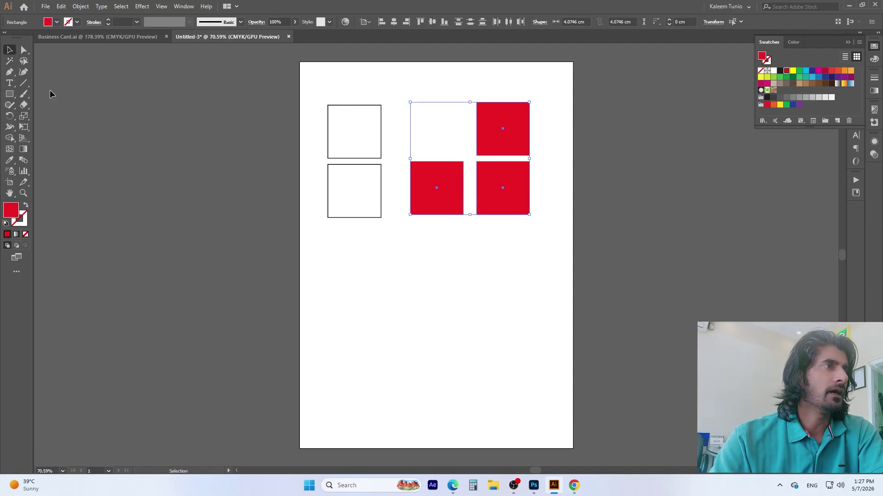
pyautogui.click(11, 72)
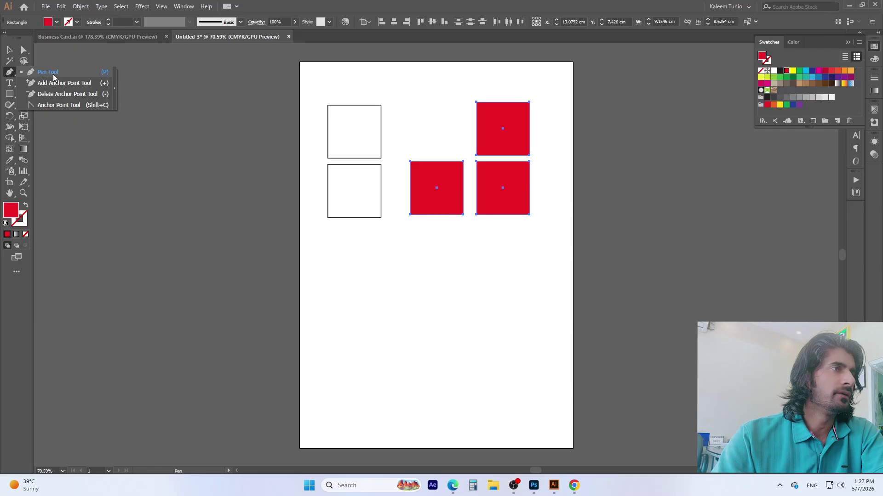
pyautogui.click(53, 77)
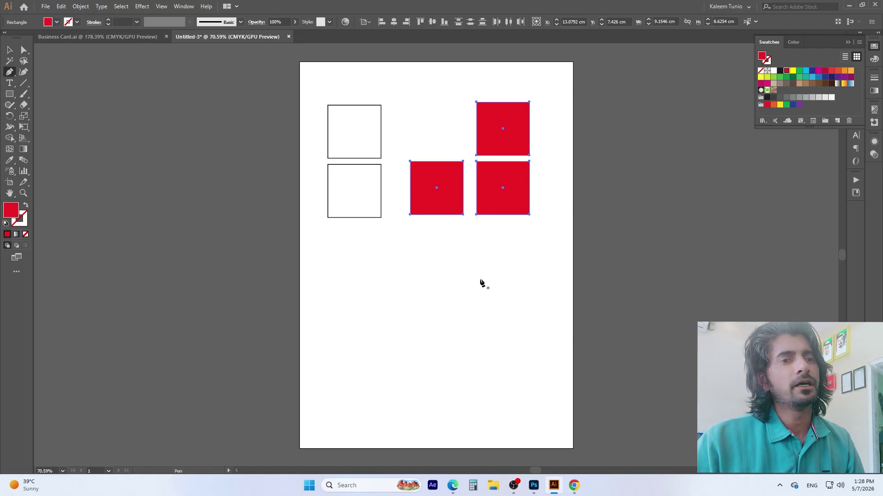
# - Switch to Chrome, search Google Images for "logos" in a new tab, and preview the Vistaprint collection of logos
pyautogui.click(574, 486)
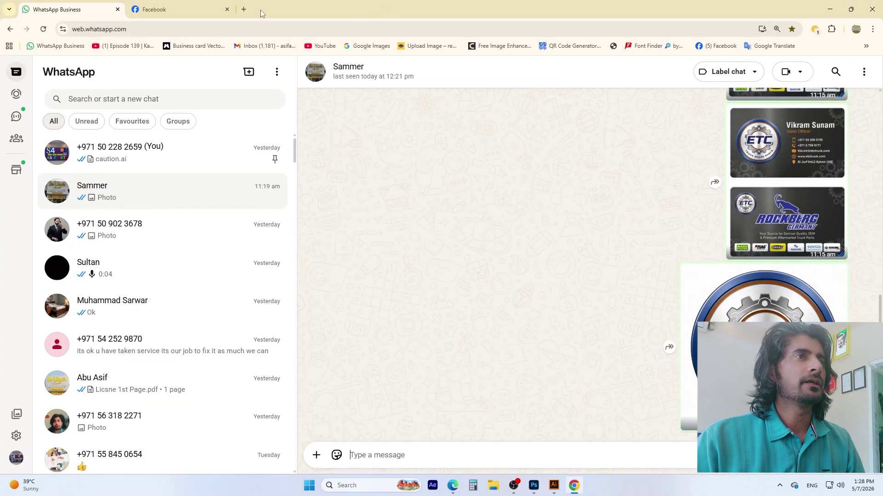
pyautogui.click(243, 9)
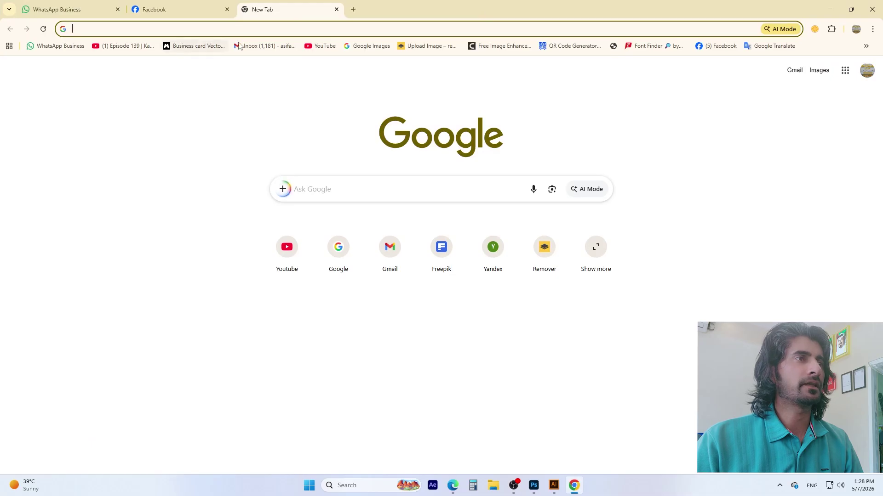
pyautogui.click(449, 27)
pyautogui.write('logos')
pyautogui.press('Return')
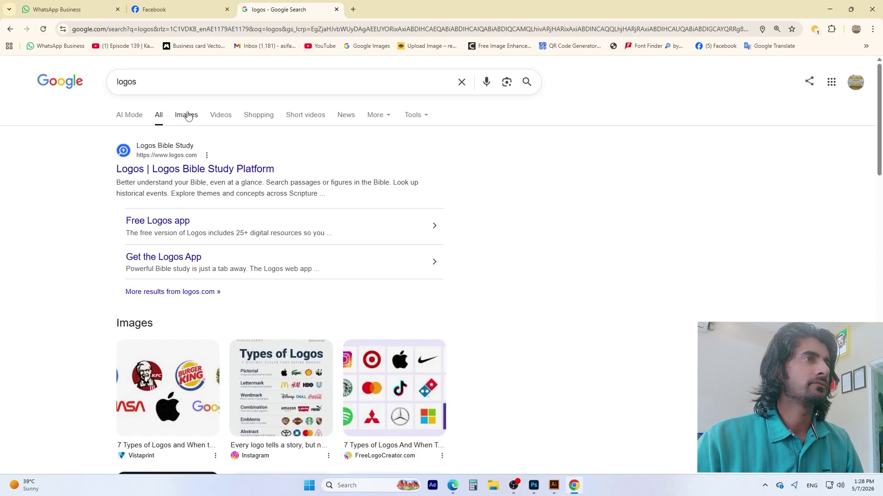
pyautogui.click(187, 115)
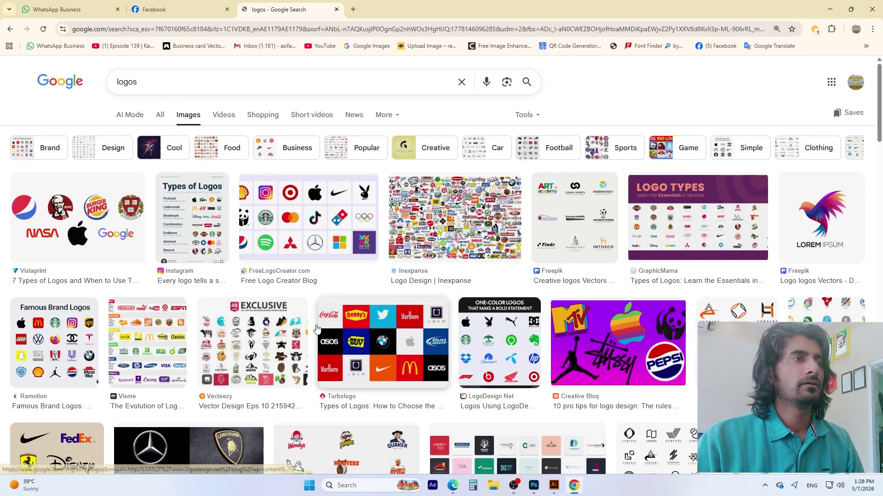
pyautogui.click(49, 226)
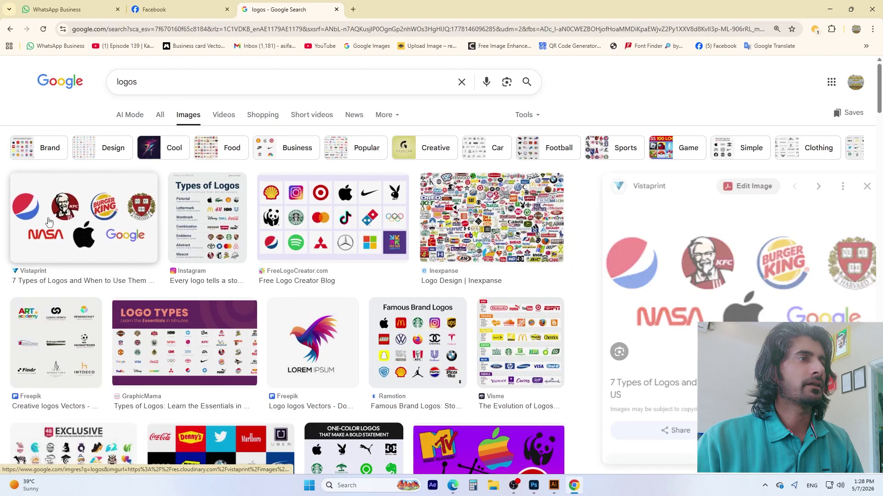
pyautogui.rightClick(616, 274)
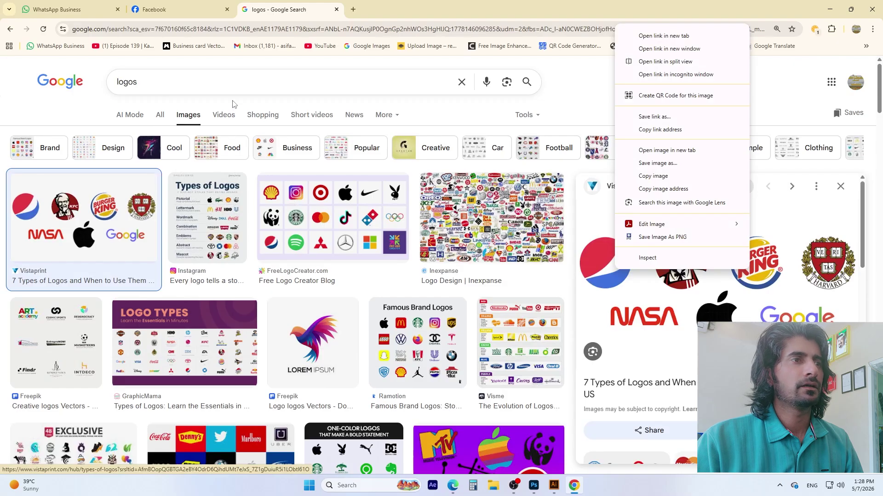
# - Search Google Images for "apple logo"
pyautogui.click(222, 73)
pyautogui.click(235, 90)
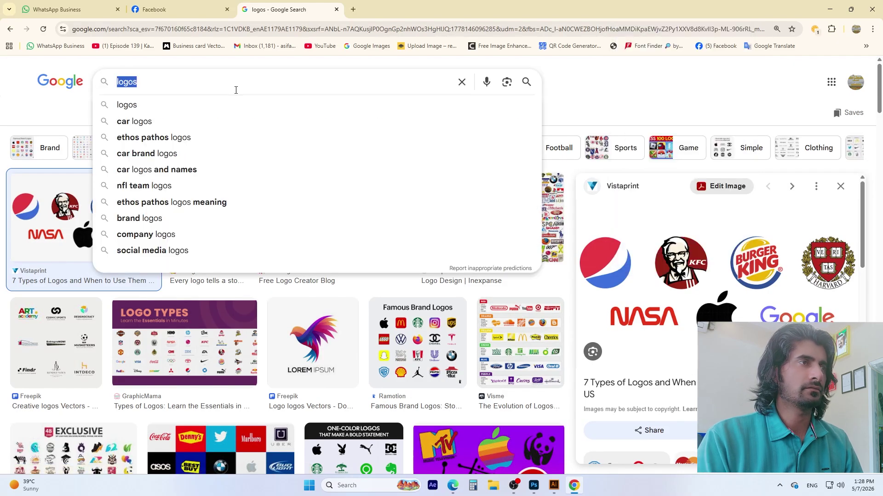
pyautogui.write('apple logo')
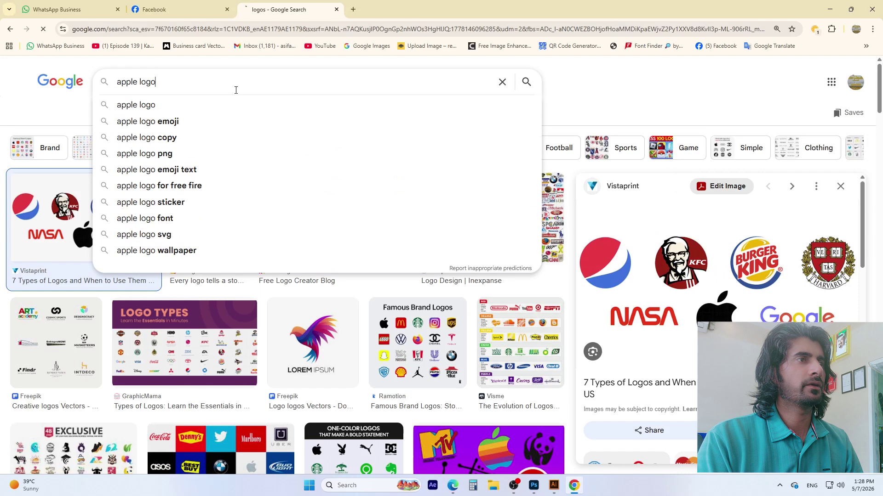
pyautogui.press('Return')
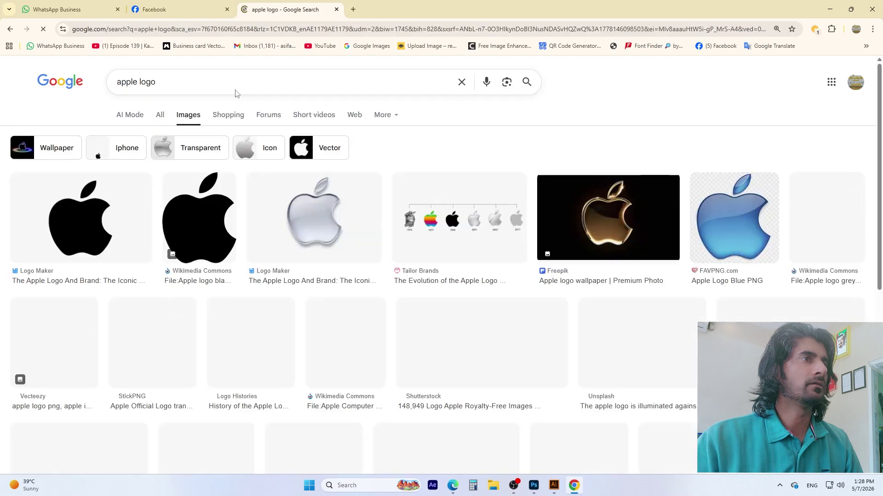
# - Try to copy the black Wikimedia Commons Apple logo and paste it into the Illustrator document
pyautogui.click(251, 187)
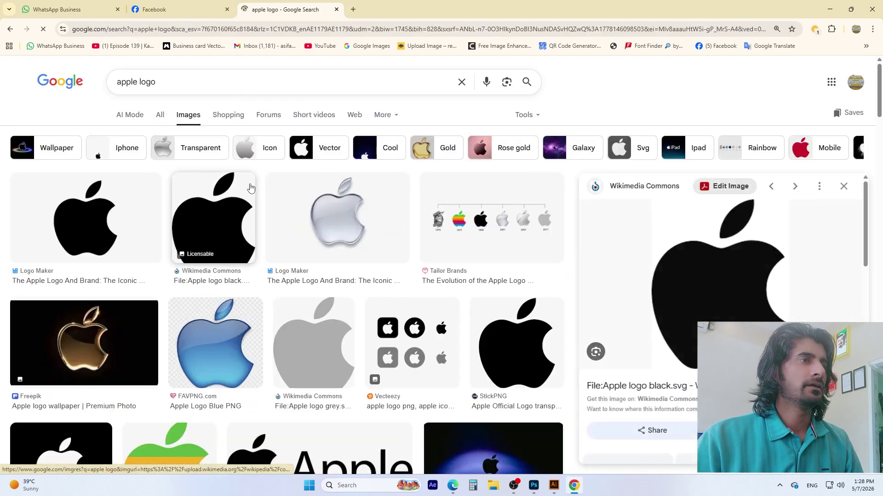
pyautogui.rightClick(702, 257)
pyautogui.click(739, 162)
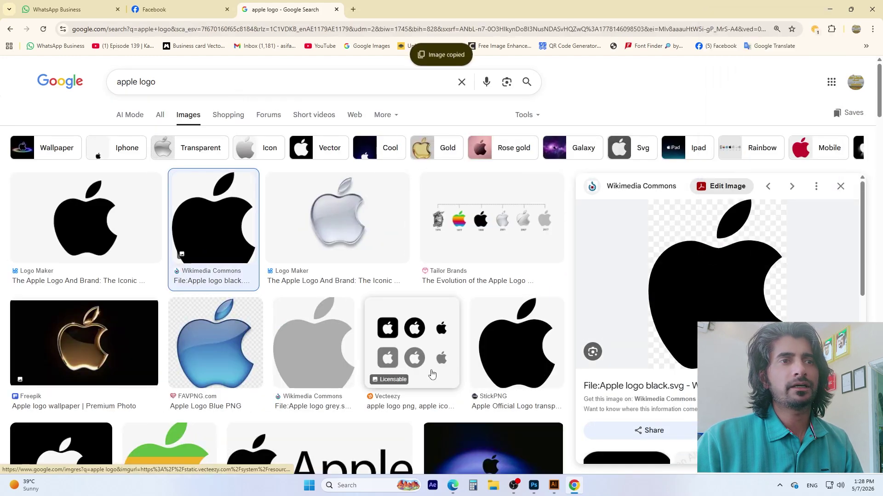
pyautogui.scroll(-4, 448, 391)
pyautogui.click(554, 486)
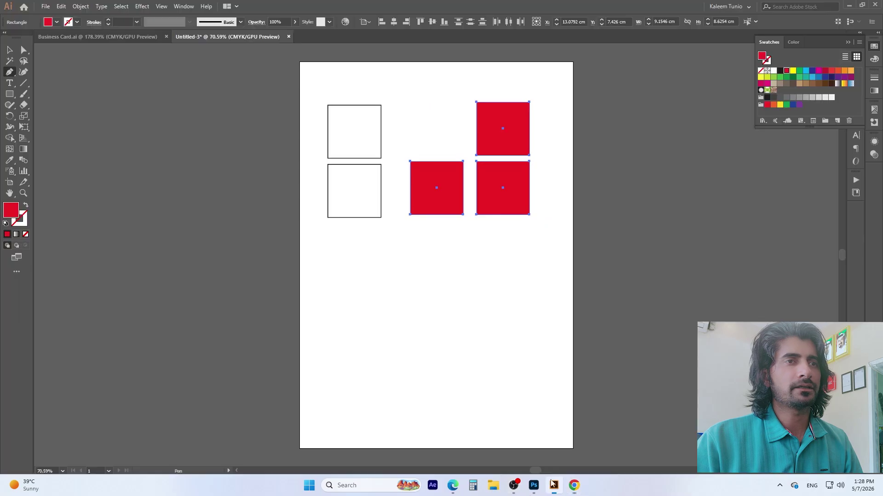
pyautogui.hotkey('ctrl', 'v')
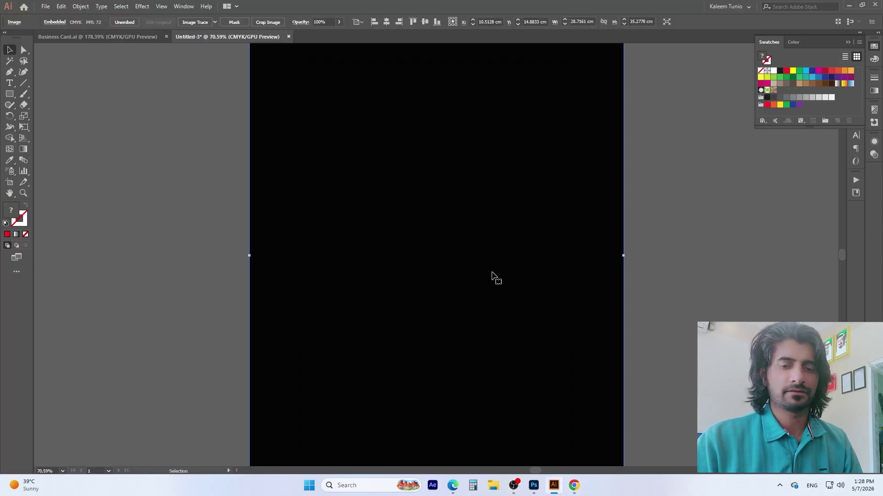
pyautogui.hotkey('ctrl', 'z')
# - Switch back to Chrome and preview the black StickPNG Apple logo as an alternative image
pyautogui.click(574, 486)
pyautogui.rightClick(672, 180)
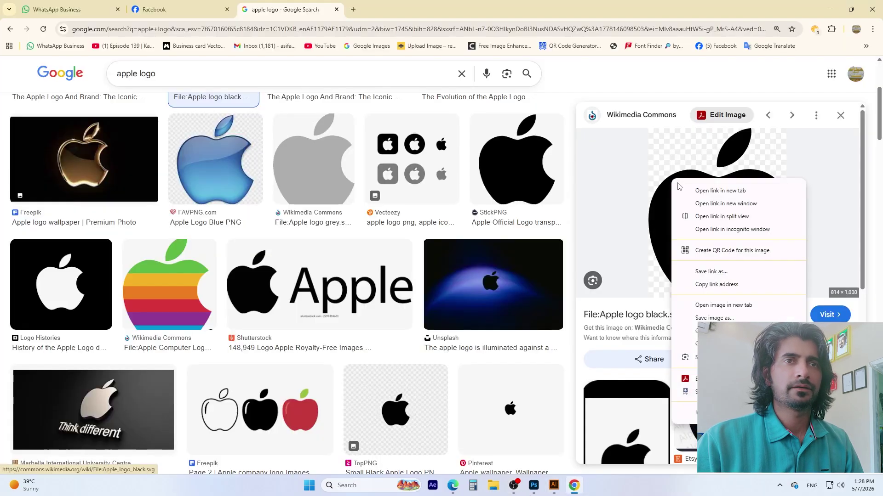
pyautogui.click(489, 158)
pyautogui.click(490, 158)
pyautogui.rightClick(678, 234)
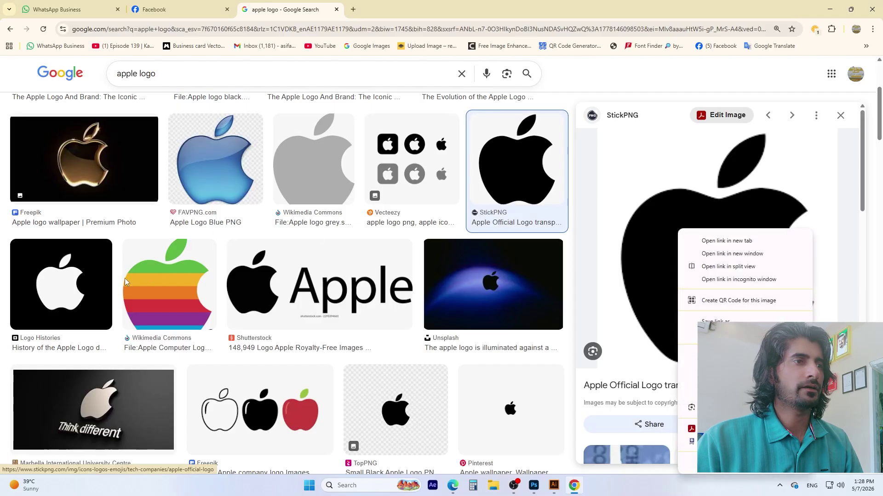
# - Copy the Shutterstock image with the black Apple symbol and the word Apple
pyautogui.click(257, 282)
pyautogui.click(258, 283)
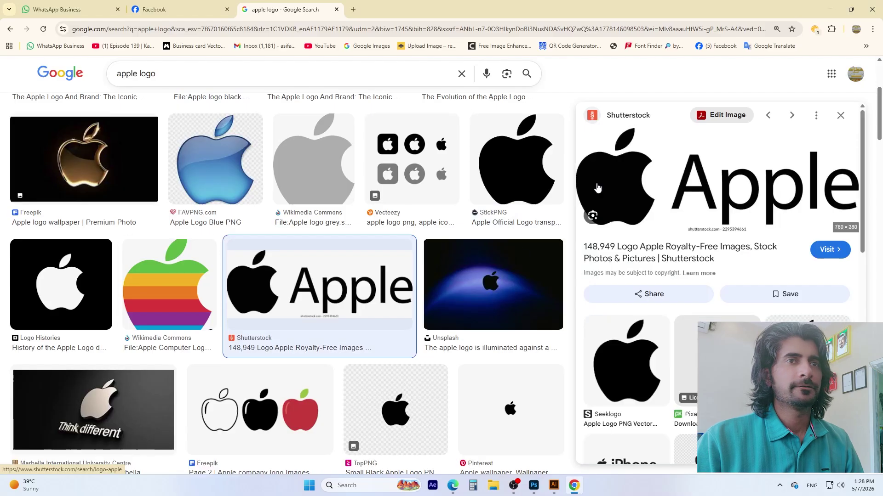
pyautogui.rightClick(616, 171)
pyautogui.click(653, 324)
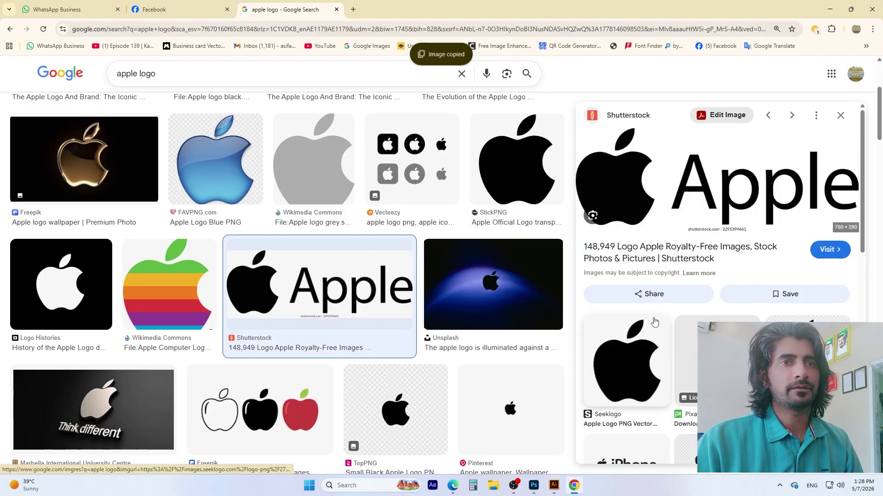
# - Switch to Illustrator, paste the copied logo image, and place it below the squares
pyautogui.click(554, 485)
pyautogui.hotkey('ctrl', 'v')
pyautogui.moveTo(476, 261); pyautogui.dragTo(576, 332)
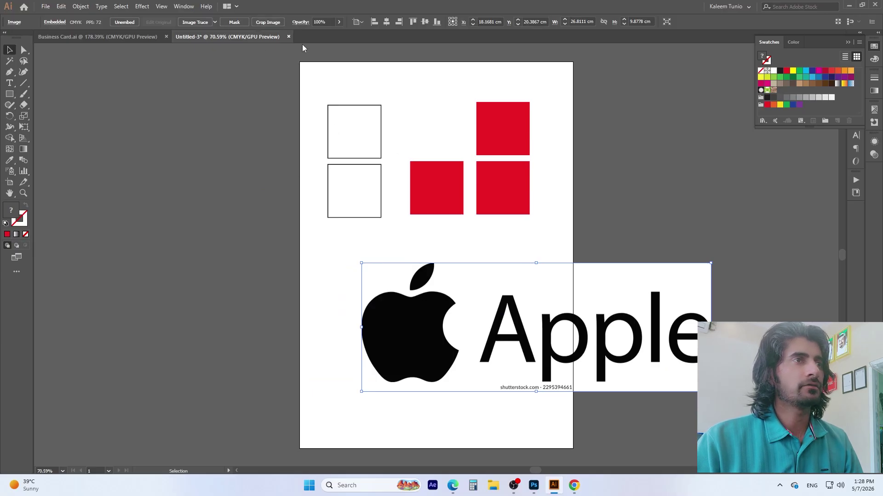
# - Crop the pasted image to the Apple symbol, cutting off the word beside it
pyautogui.click(261, 22)
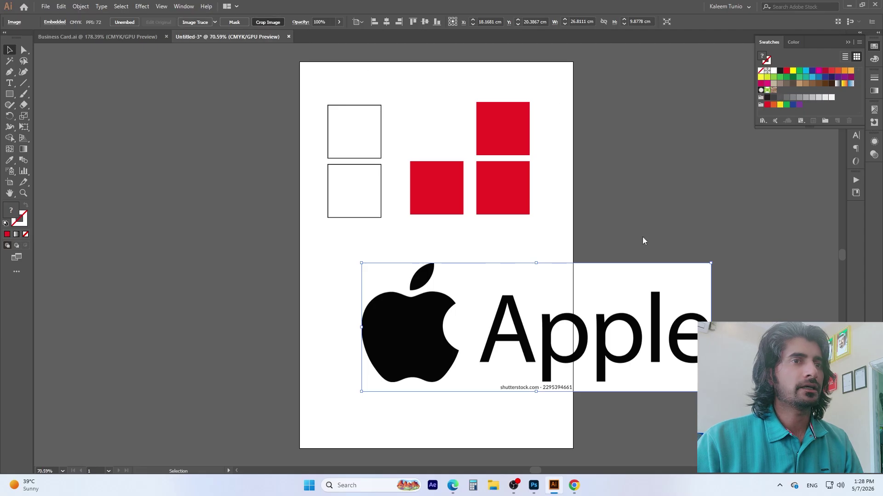
pyautogui.moveTo(467, 267); pyautogui.dragTo(465, 266)
pyautogui.moveTo(376, 267); pyautogui.dragTo(314, 252)
pyautogui.press('Return')
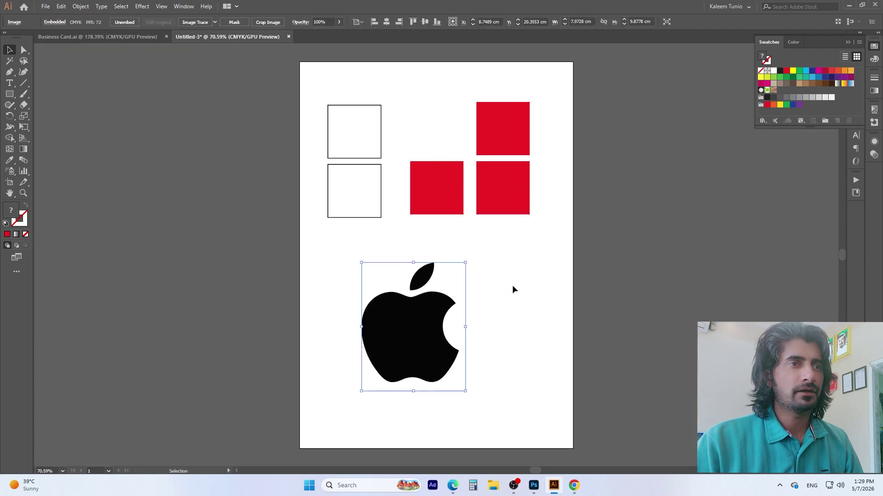
pyautogui.click(512, 285)
# - Move the cropped Apple symbol about 1 cm to the right and deselect it
pyautogui.moveTo(449, 360); pyautogui.dragTo(462, 361)
pyautogui.scroll(2, 436, 318)
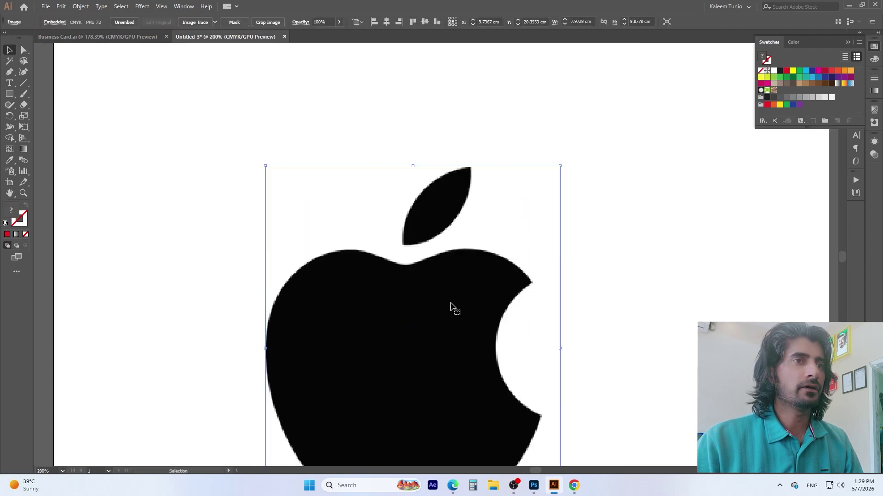
pyautogui.scroll(-3, 451, 306)
pyautogui.hotkey('ctrl', 'shift', 'a')
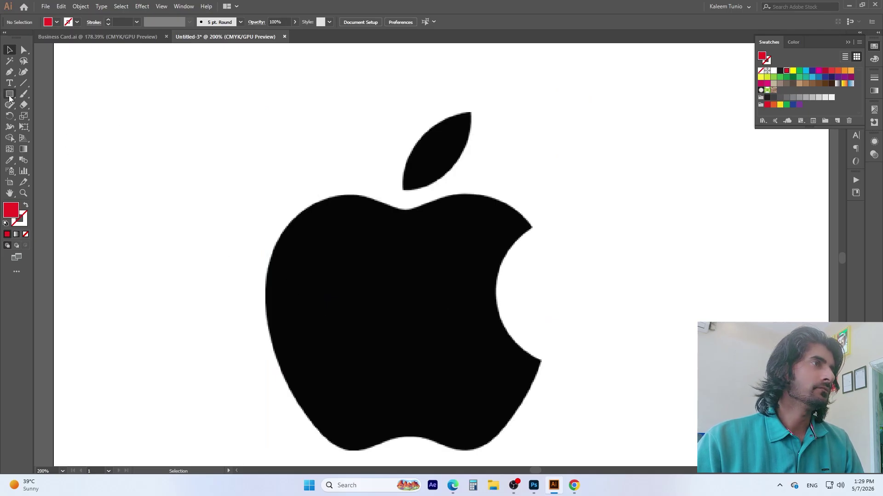
pyautogui.moveTo(9, 94); pyautogui.dragTo(46, 119)
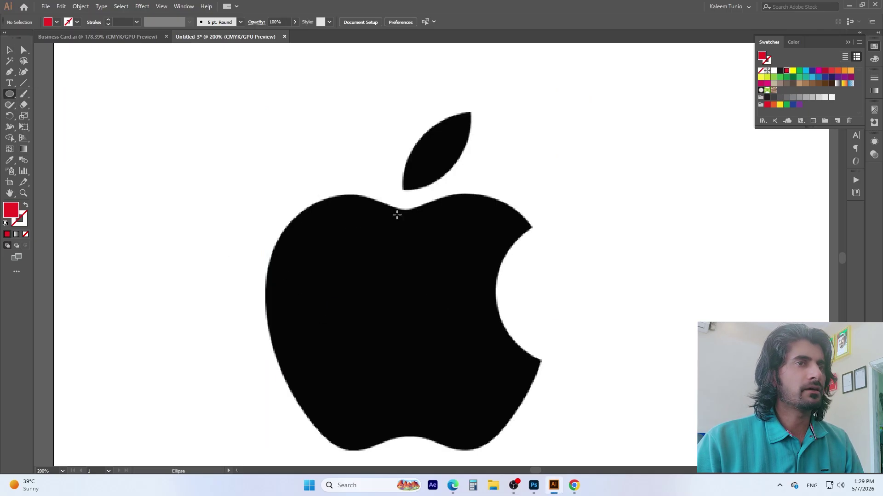
pyautogui.moveTo(10, 72); pyautogui.dragTo(56, 71)
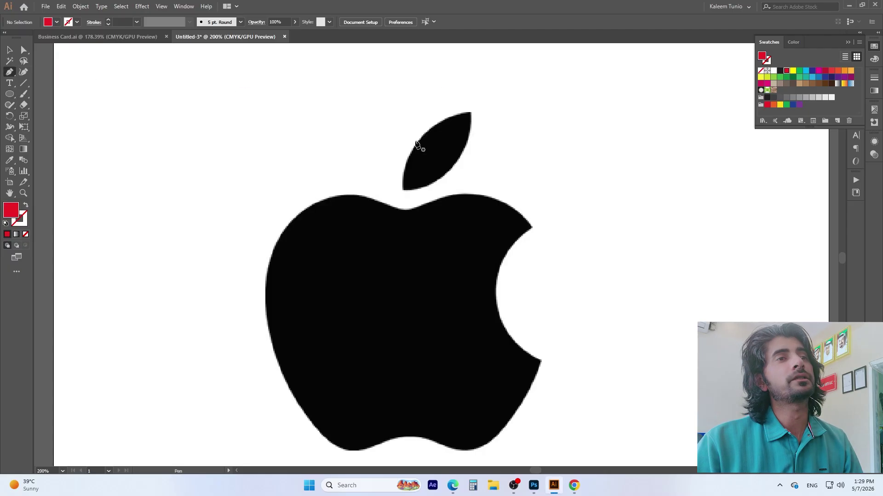
pyautogui.press('v')
pyautogui.scroll(-1, 415, 144)
pyautogui.hotkey('ctrl', 'a')
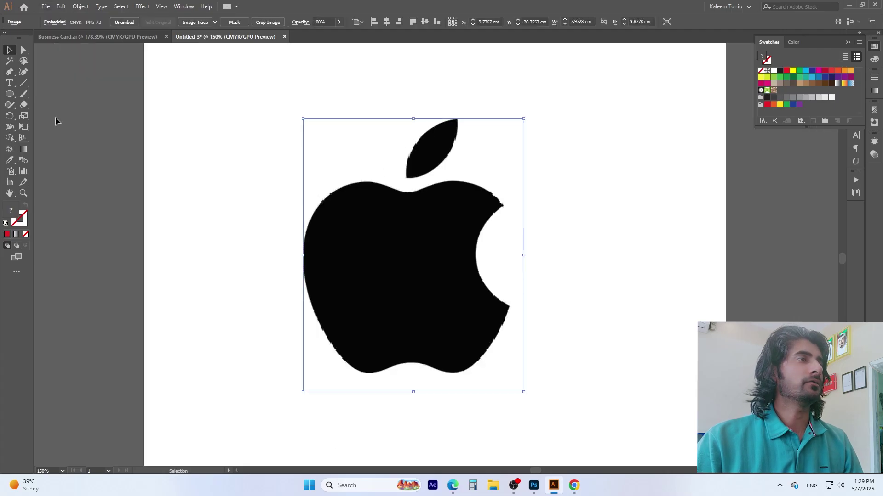
pyautogui.click(221, 138)
# - Set the Apple logo image's opacity to 50% and deselect it
pyautogui.click(417, 170)
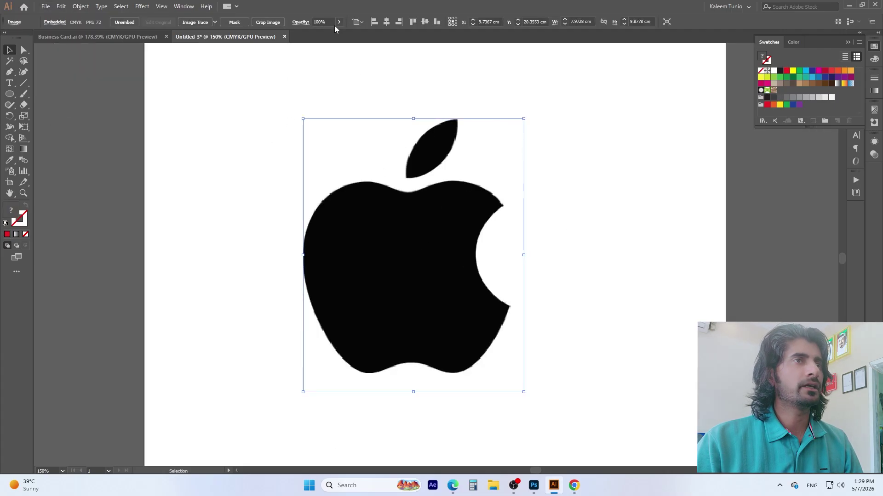
pyautogui.moveTo(331, 22); pyautogui.dragTo(282, 24)
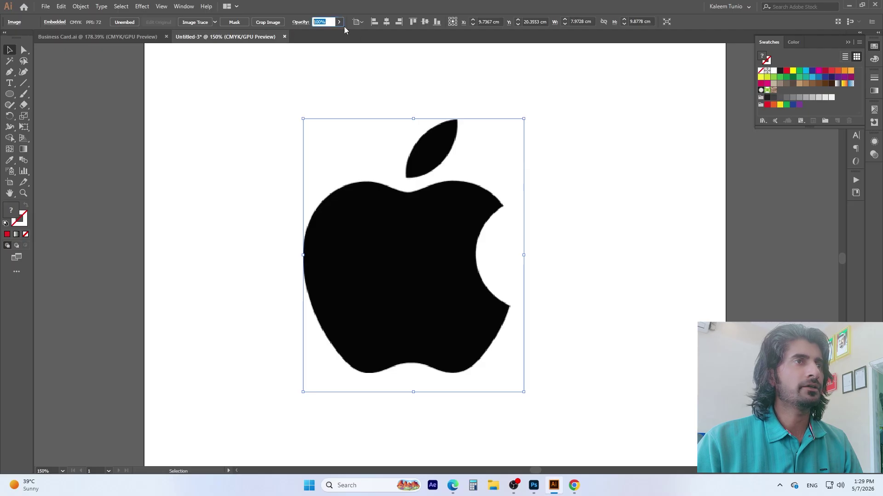
pyautogui.write('50')
pyautogui.press('Return')
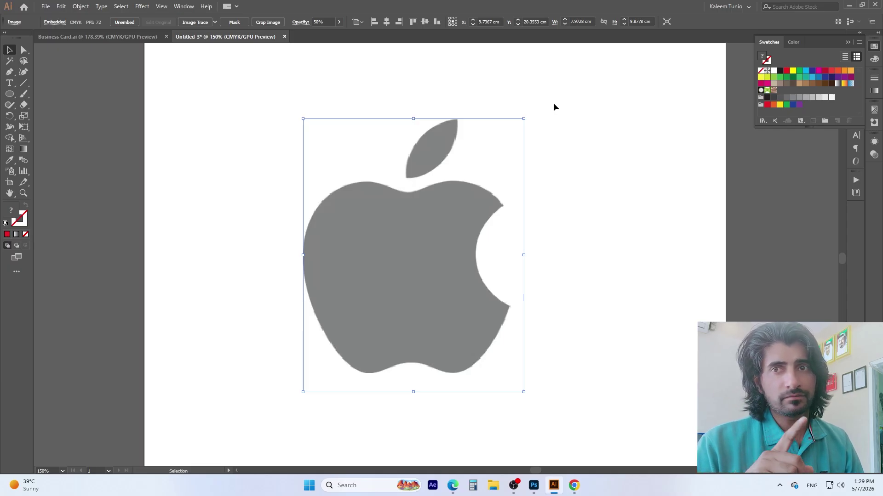
pyautogui.click(653, 233)
# - Select the faded Apple logo image and show the Layers panel
pyautogui.click(381, 233)
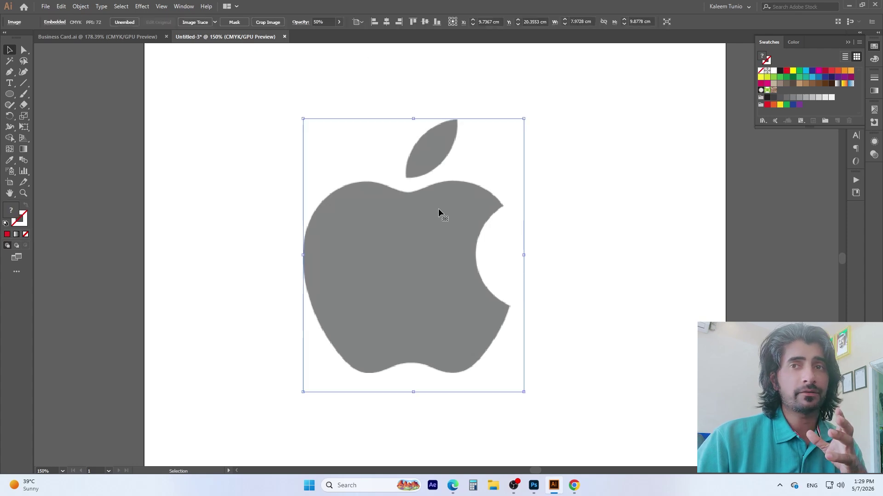
pyautogui.click(189, 6)
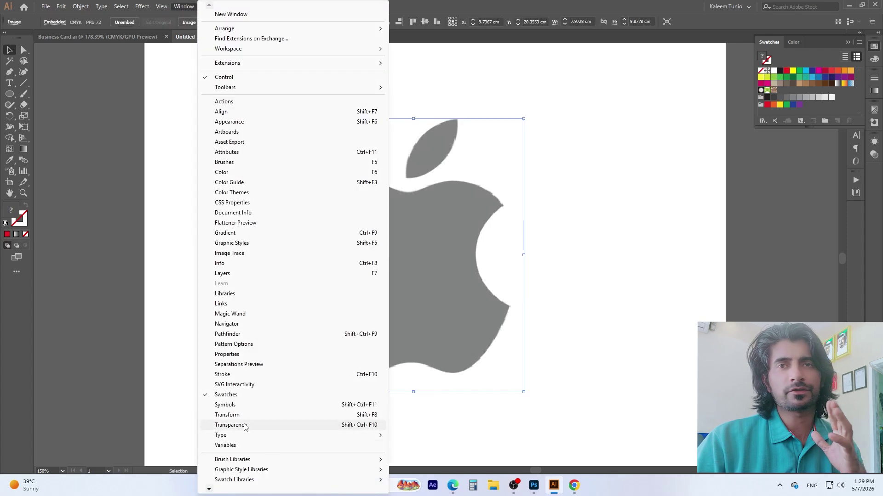
pyautogui.click(222, 274)
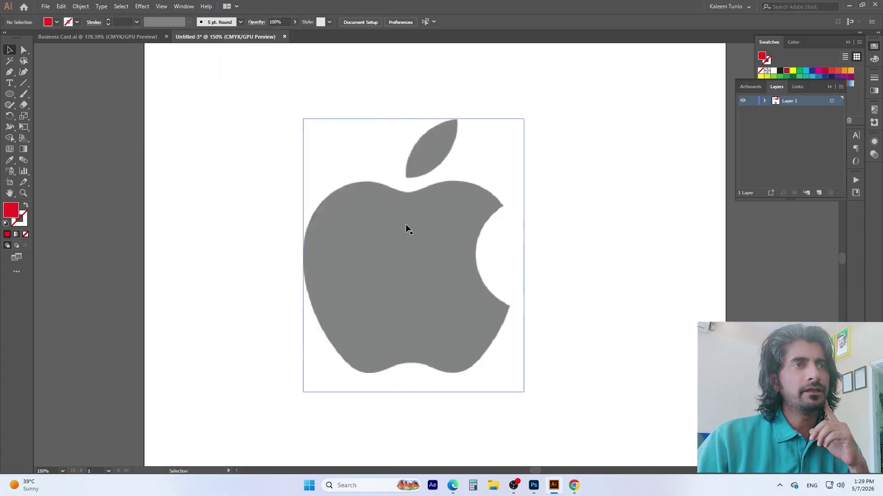
# - Move the faded Apple logo about 0.5 cm down, center it horizontally on the artboard, and deselect it
pyautogui.moveTo(424, 225); pyautogui.dragTo(400, 238)
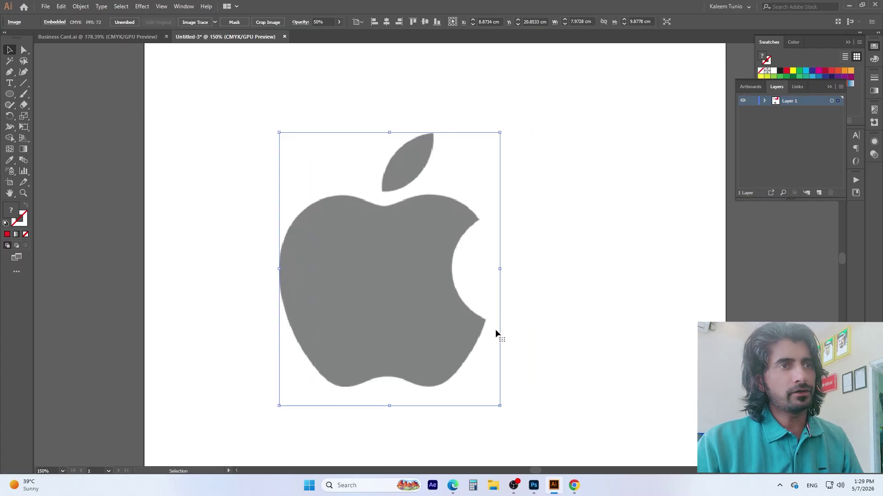
pyautogui.click(387, 23)
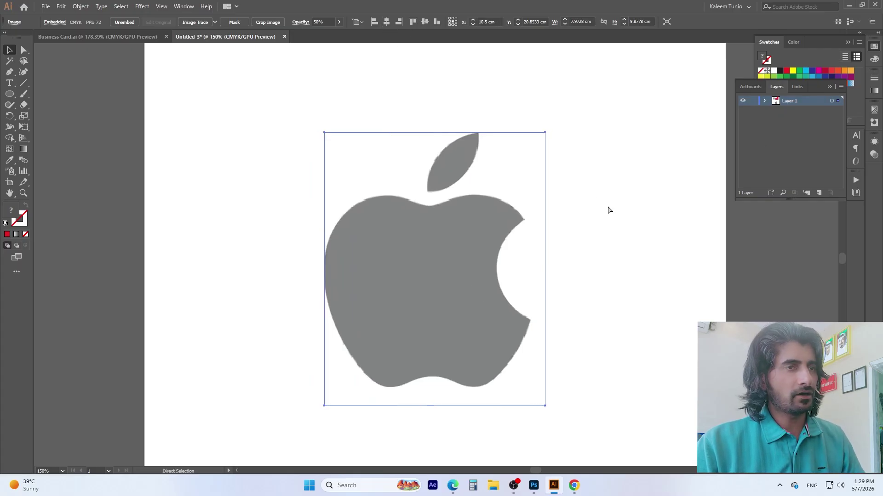
pyautogui.click(609, 211)
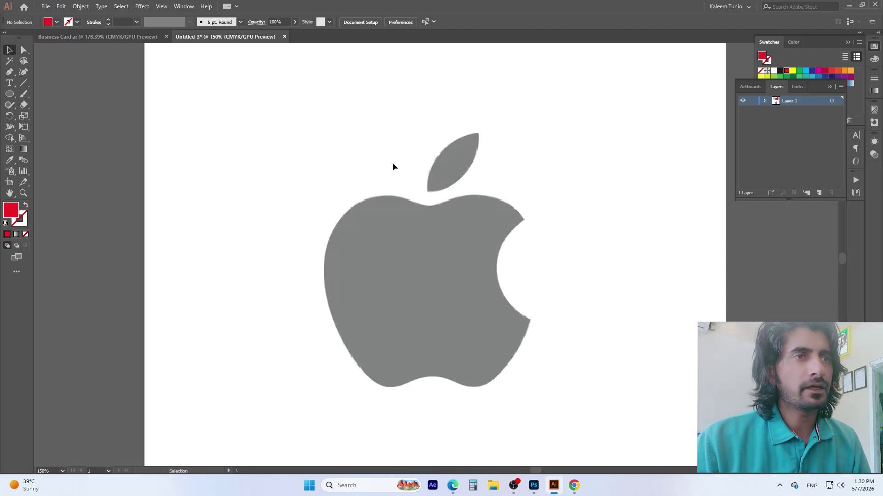
# - Try tracing the leaf's upper-left edge as one curved segment with the Pen tool, and delete the trial curve
pyautogui.click(10, 72)
pyautogui.scroll(2, 505, 128)
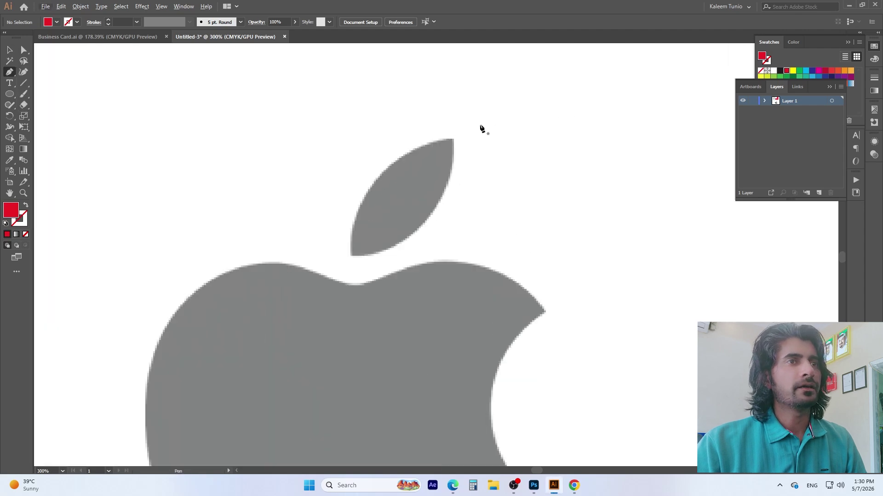
pyautogui.click(454, 138)
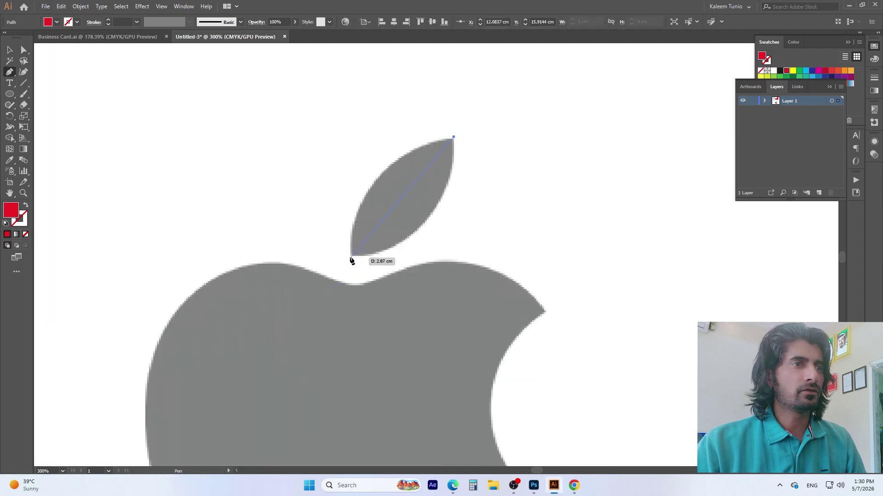
pyautogui.moveTo(350, 272); pyautogui.dragTo(352, 364)
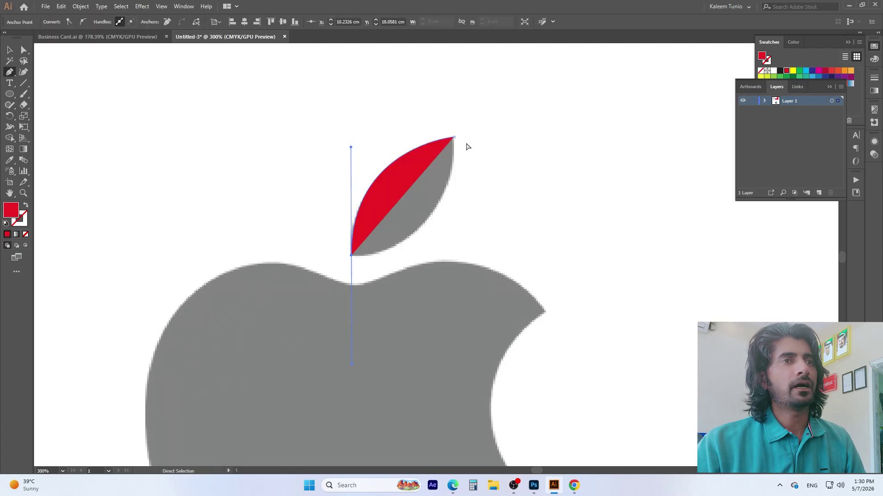
pyautogui.press('Delete')
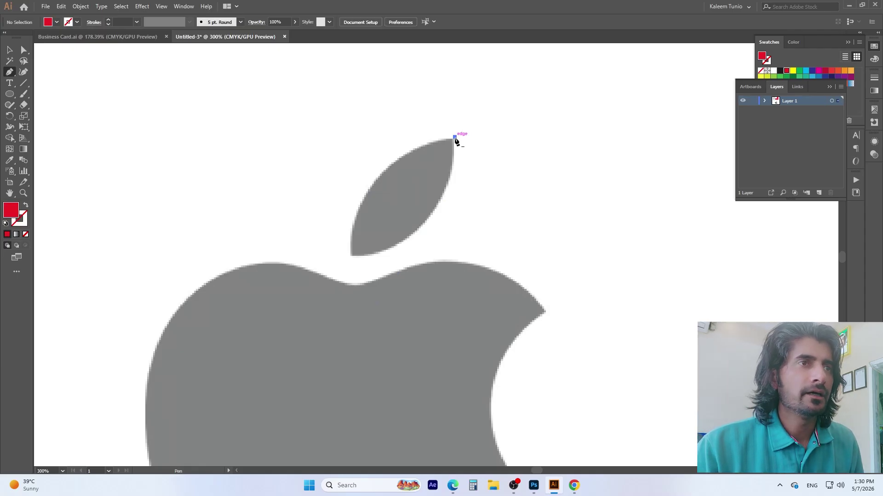
# - Trace the leaf's upper-left edge with one curved Pen segment from its upper tip to its lower tip
pyautogui.click(455, 138)
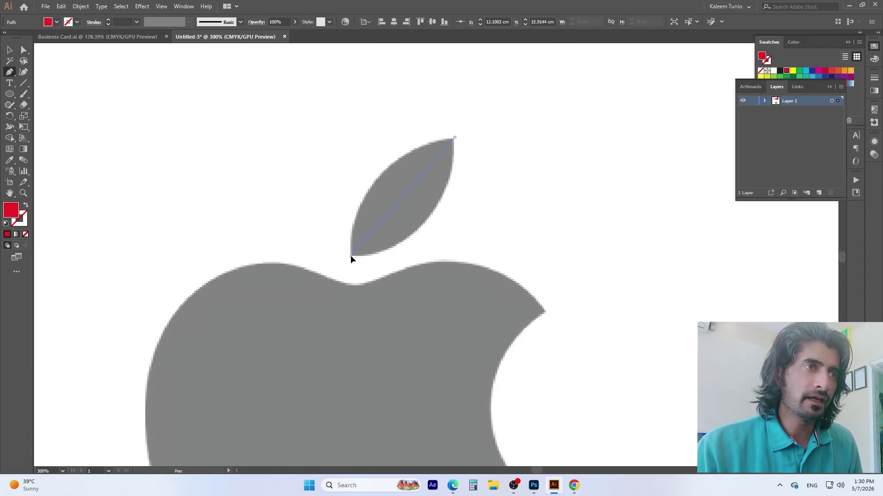
pyautogui.moveTo(351, 255); pyautogui.dragTo(352, 363)
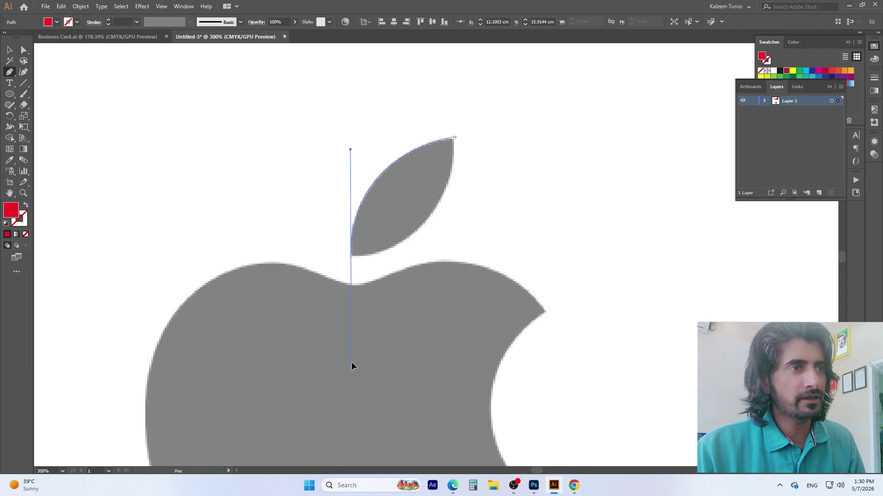
pyautogui.moveTo(352, 362); pyautogui.dragTo(352, 363)
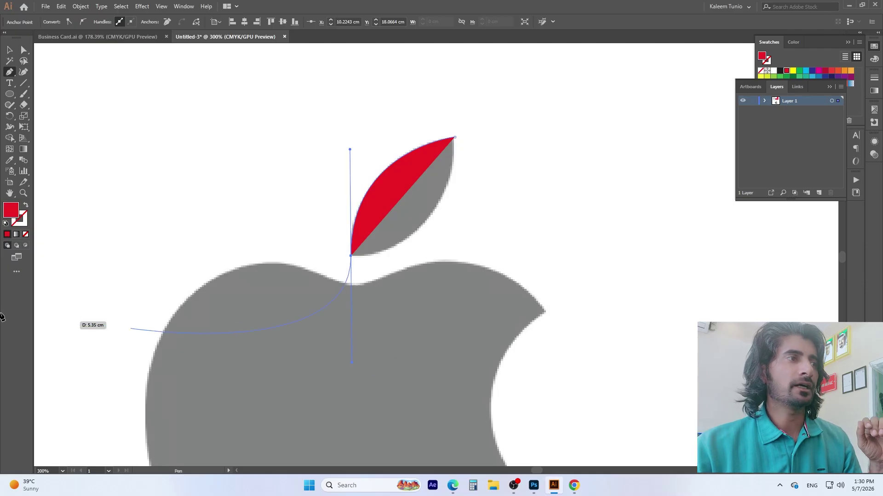
pyautogui.click(11, 213)
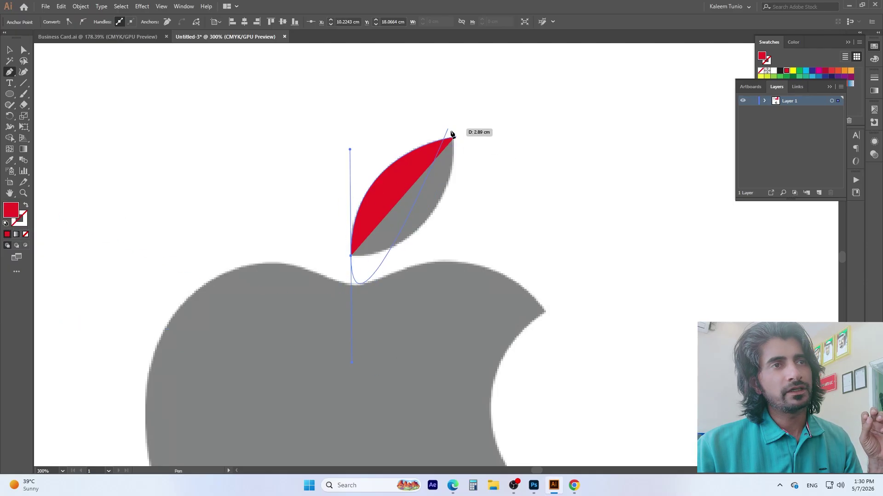
pyautogui.moveTo(453, 137); pyautogui.dragTo(438, 158)
pyautogui.hotkey('ctrl', 'z')
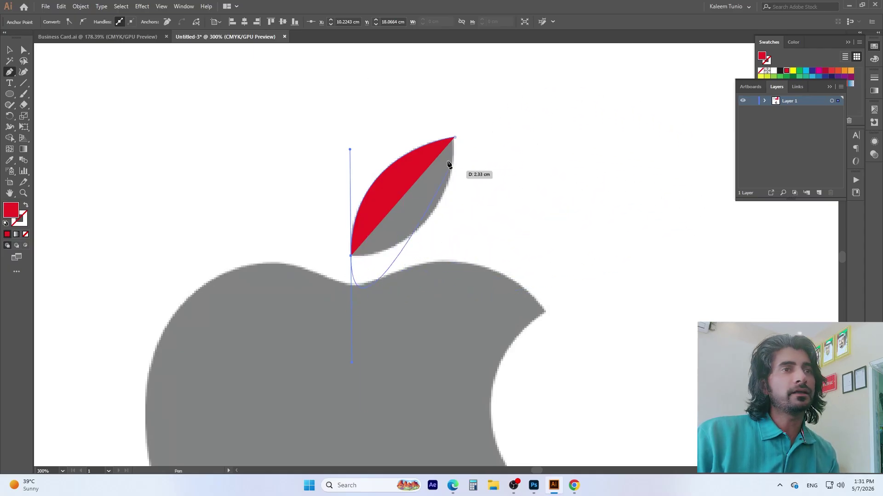
pyautogui.moveTo(455, 137); pyautogui.dragTo(335, 129)
pyautogui.hotkey('ctrl', 'z')
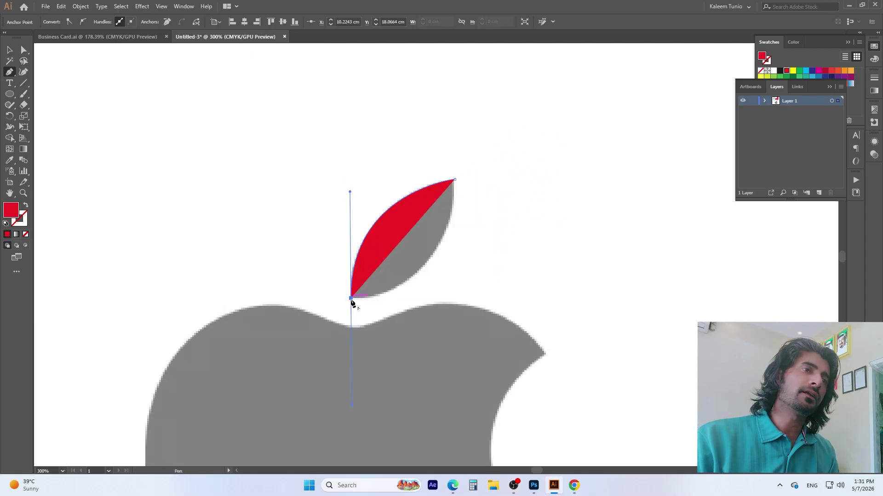
# - Remove the outgoing handle at the leaf's lower tip and close the path at the upper tip, curving it along the lower-right edge
pyautogui.moveTo(351, 299)
pyautogui.mouseDown()
pyautogui.moveTo(341, 181)
pyautogui.moveTo(377, 237)
pyautogui.moveTo(365, 304)
pyautogui.moveTo(350, 300)
pyautogui.mouseUp()
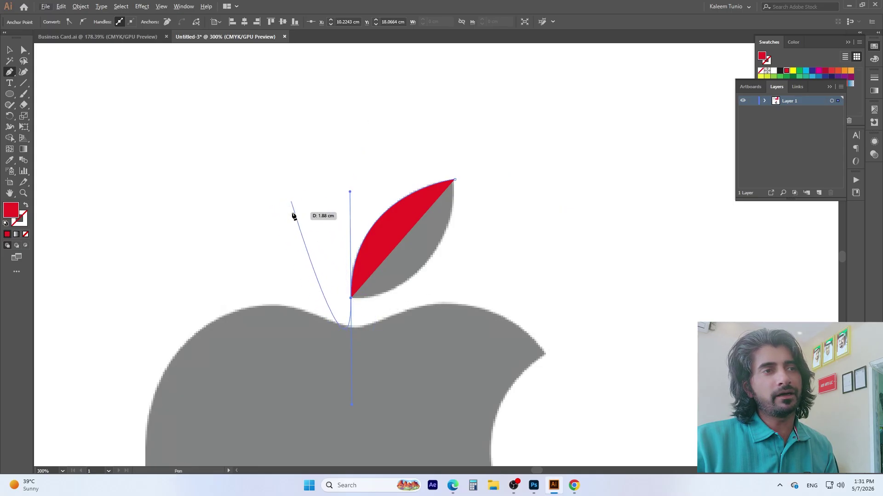
pyautogui.press('alt')
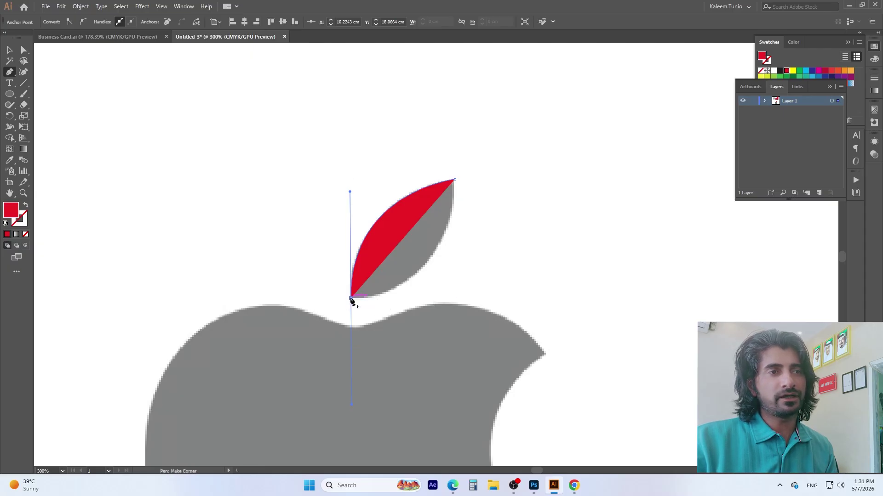
pyautogui.moveTo(350, 298)
pyautogui.mouseDown()
pyautogui.moveTo(333, 302)
pyautogui.moveTo(353, 302)
pyautogui.mouseUp()
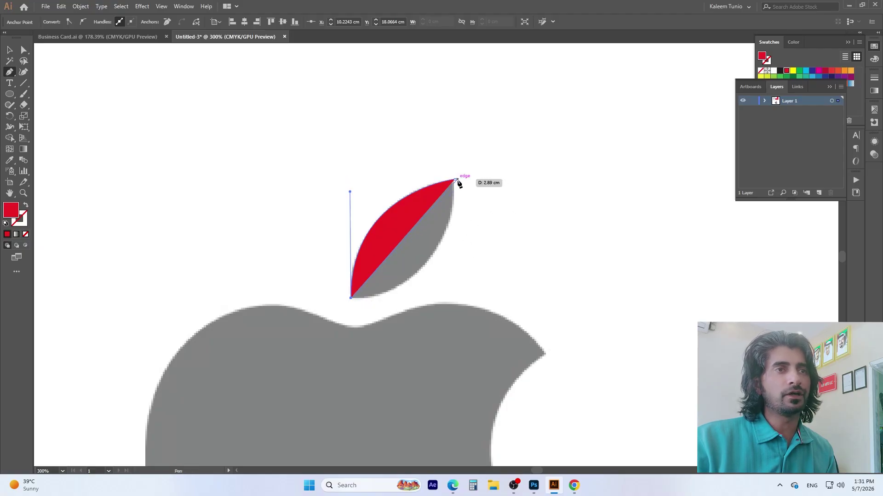
pyautogui.moveTo(454, 181); pyautogui.dragTo(454, 175)
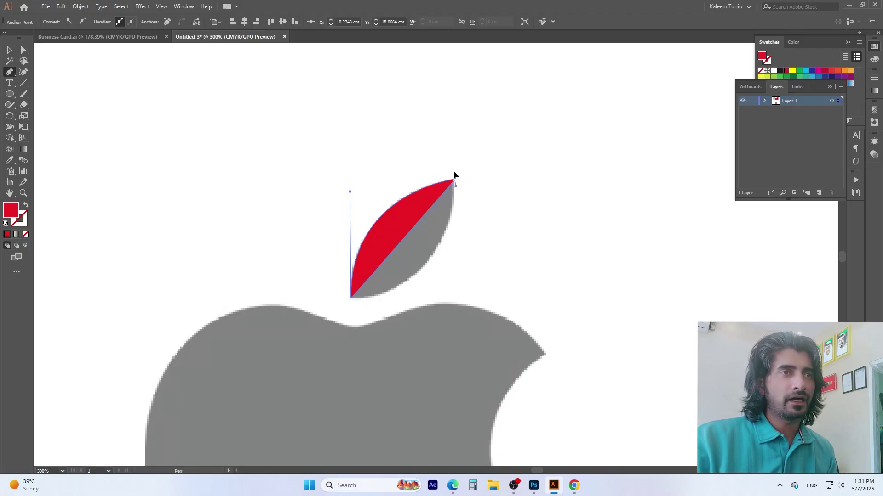
pyautogui.moveTo(456, 75); pyautogui.dragTo(461, 130)
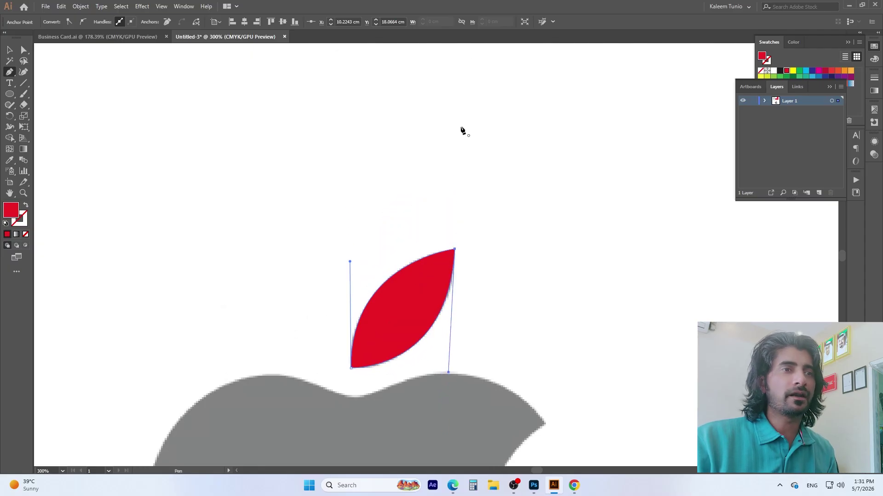
# - Start the apple body path at the bite's upper corner and trace the right hump, removing the new anchor's outgoing handle
pyautogui.scroll(-2, 392, 282)
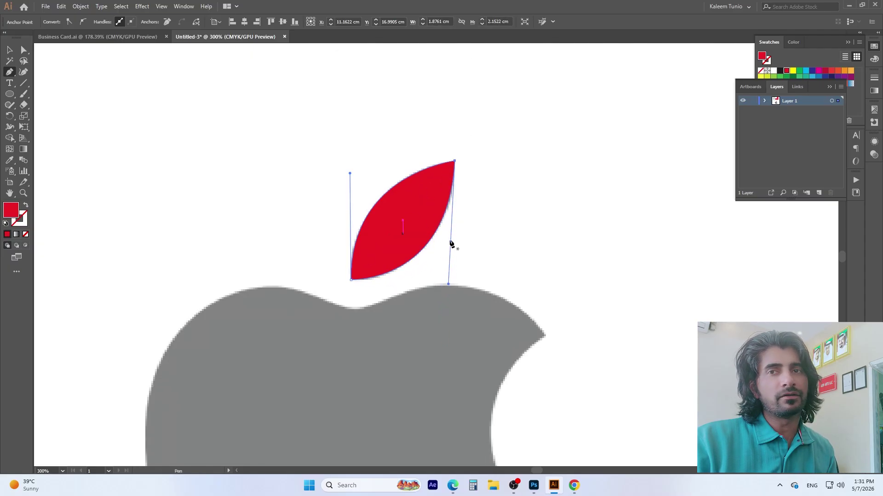
pyautogui.scroll(-2, 378, 304)
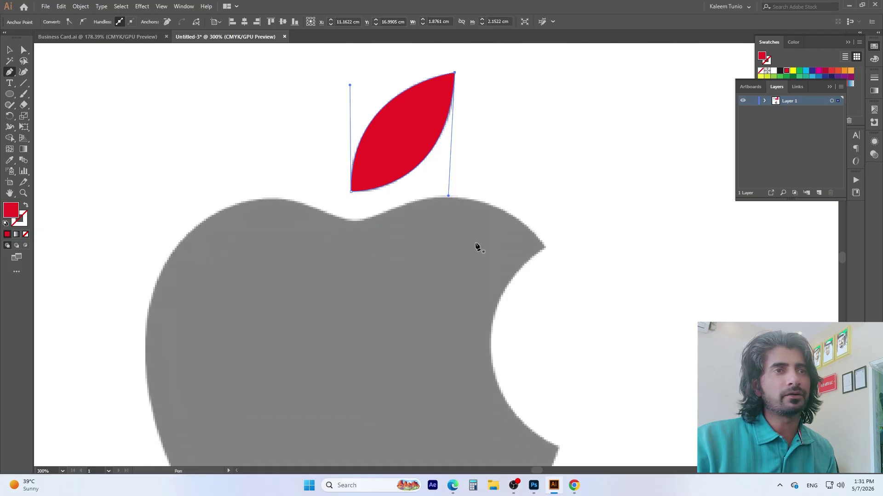
pyautogui.click(545, 247)
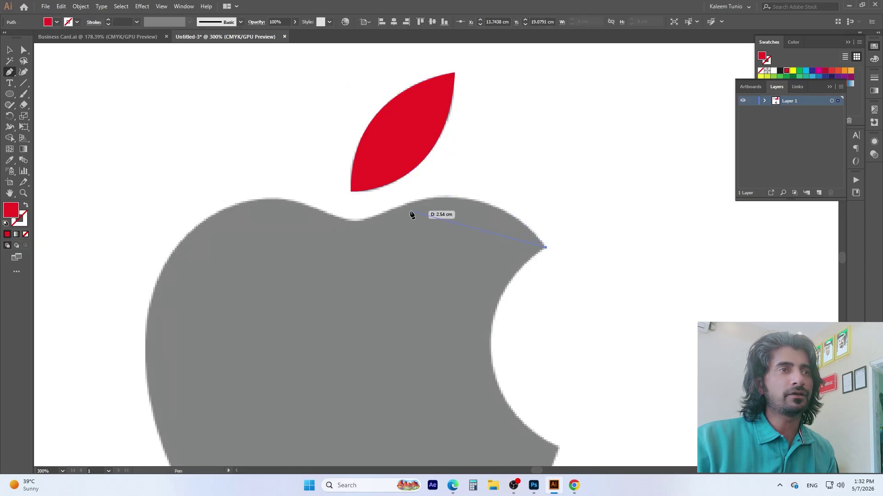
pyautogui.moveTo(409, 202); pyautogui.dragTo(316, 223)
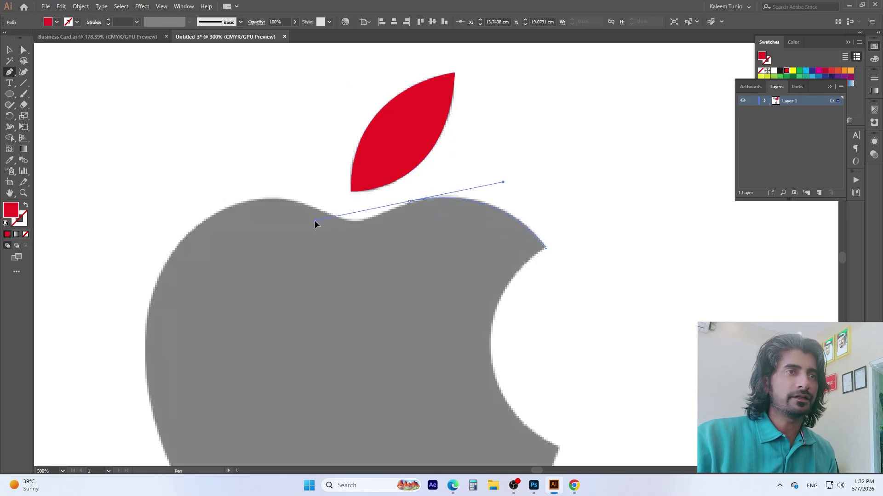
pyautogui.hotkey('ctrl', 'z')
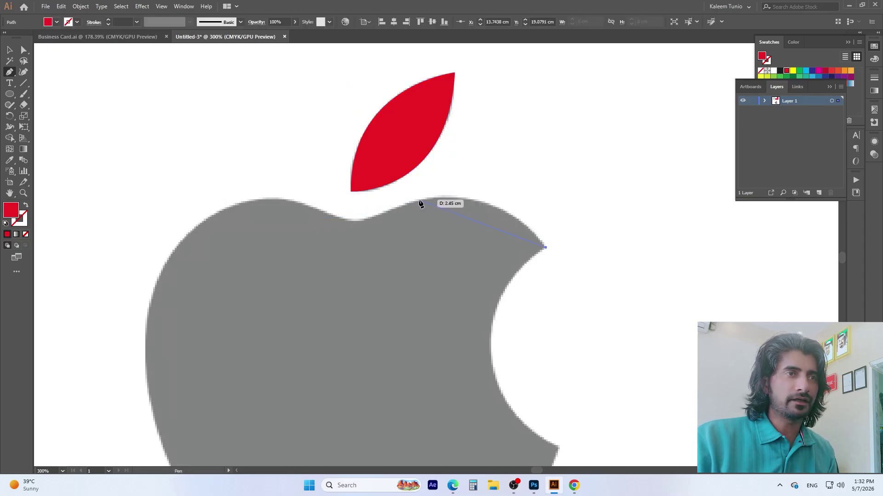
pyautogui.moveTo(417, 200); pyautogui.dragTo(322, 209)
pyautogui.press('alt')
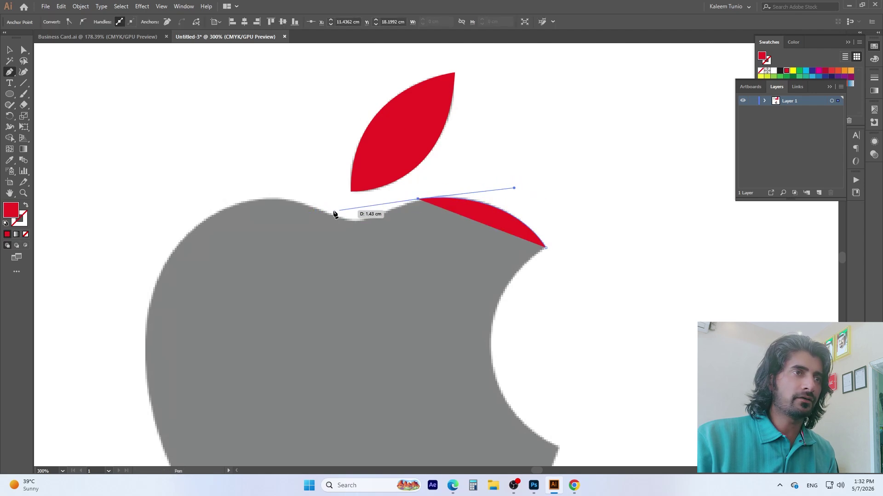
# - Continue the body path through the central dip and over the left hump, removing each new anchor's outgoing handle
pyautogui.moveTo(321, 210); pyautogui.dragTo(285, 184)
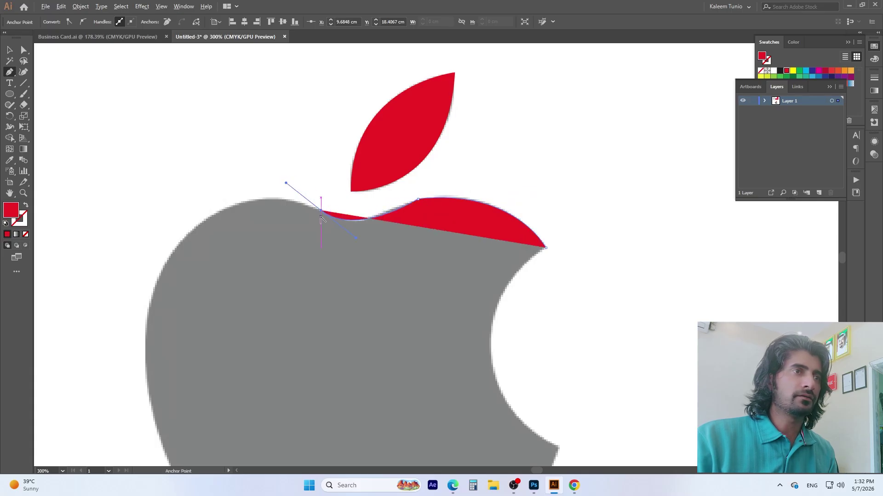
pyautogui.click(321, 210)
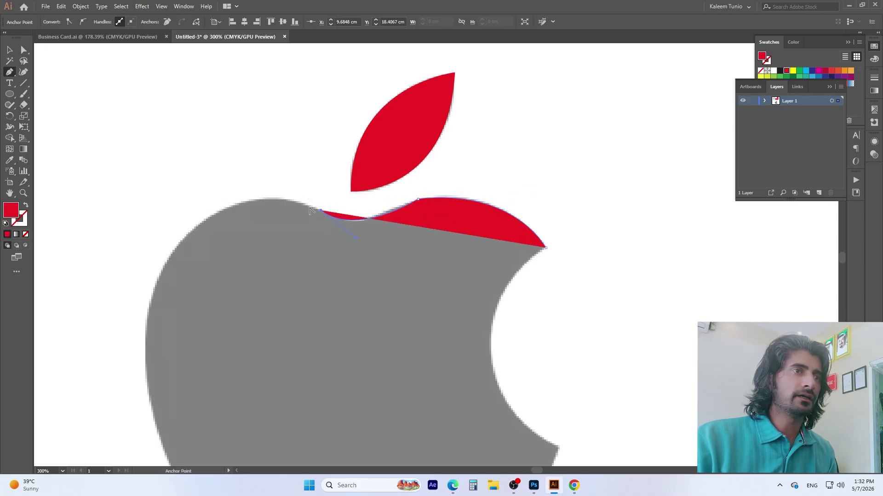
pyautogui.moveTo(198, 224); pyautogui.dragTo(132, 271)
pyautogui.click(198, 224)
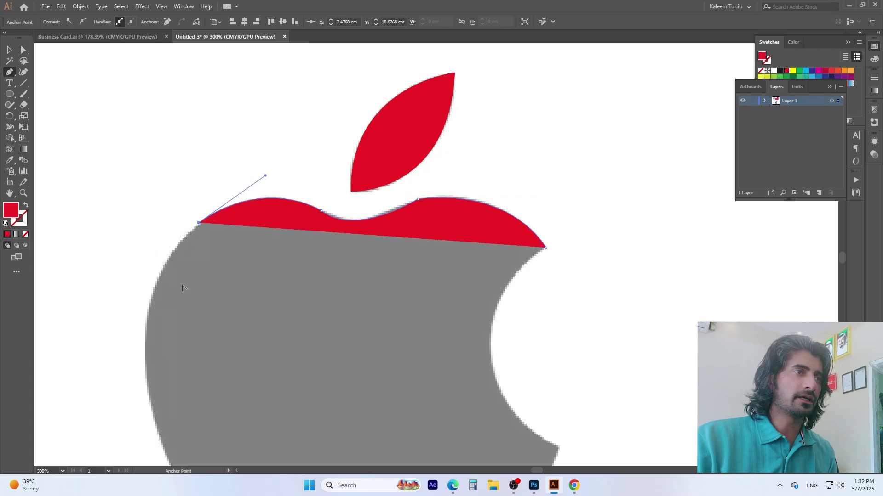
# - Trace the apple's left side down to the lower-left lobe with two curved segments, removing each new anchor's outgoing handle
pyautogui.scroll(-3, 183, 271)
pyautogui.scroll(3, 196, 204)
pyautogui.scroll(-1, 197, 204)
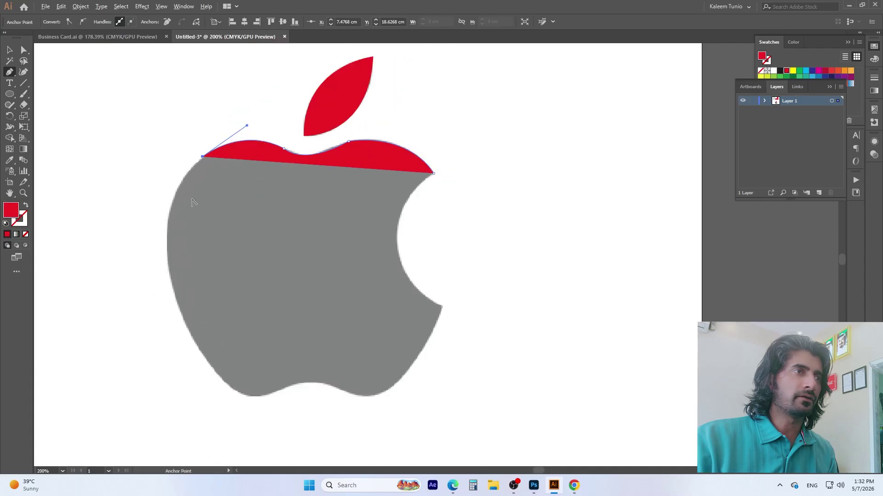
pyautogui.moveTo(175, 296); pyautogui.dragTo(204, 396)
pyautogui.click(175, 296)
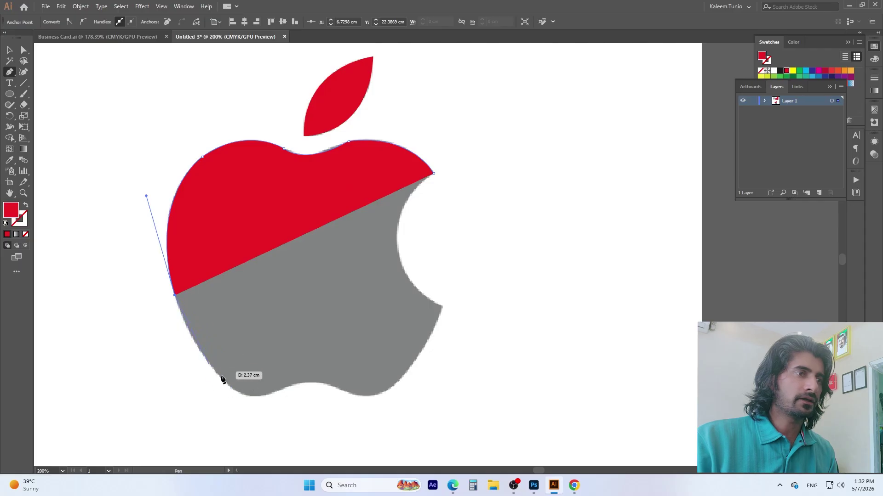
pyautogui.moveTo(236, 393); pyautogui.dragTo(278, 421)
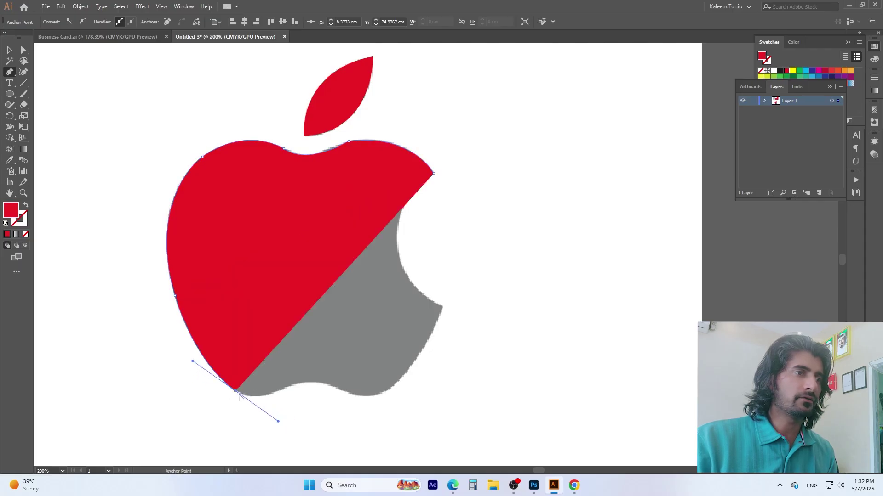
pyautogui.click(236, 391)
# - Trace the apple's bottom lobes and lower-right side up to the bite's lower corner, removing each new anchor's outgoing handle
pyautogui.moveTo(288, 387); pyautogui.dragTo(322, 368)
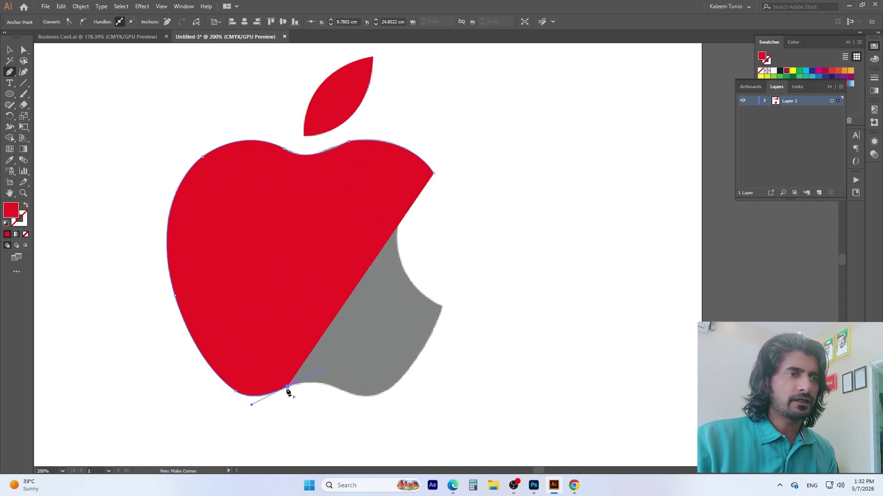
pyautogui.click(288, 387)
pyautogui.scroll(1, 300, 388)
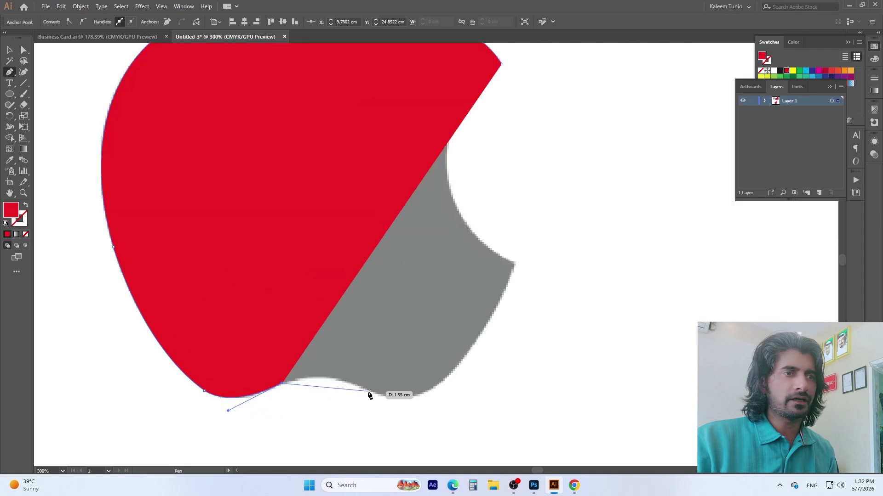
pyautogui.moveTo(371, 392); pyautogui.dragTo(411, 419)
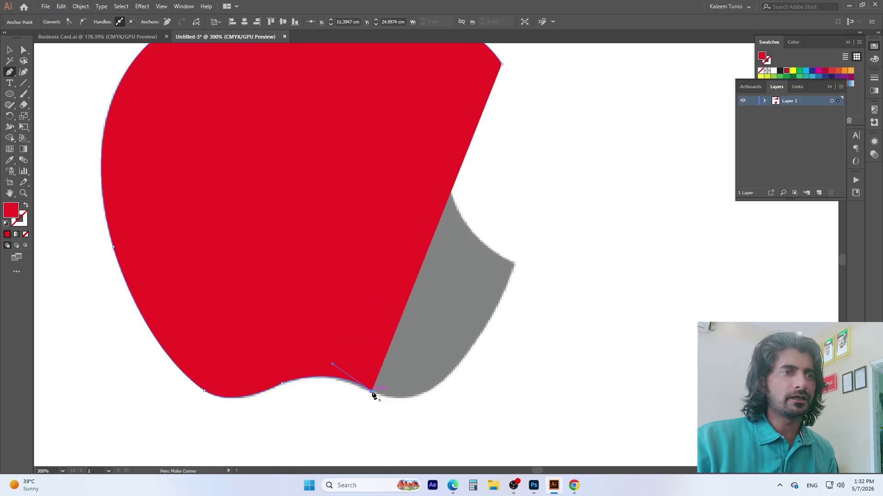
pyautogui.click(371, 392)
pyautogui.moveTo(515, 264); pyautogui.dragTo(588, 83)
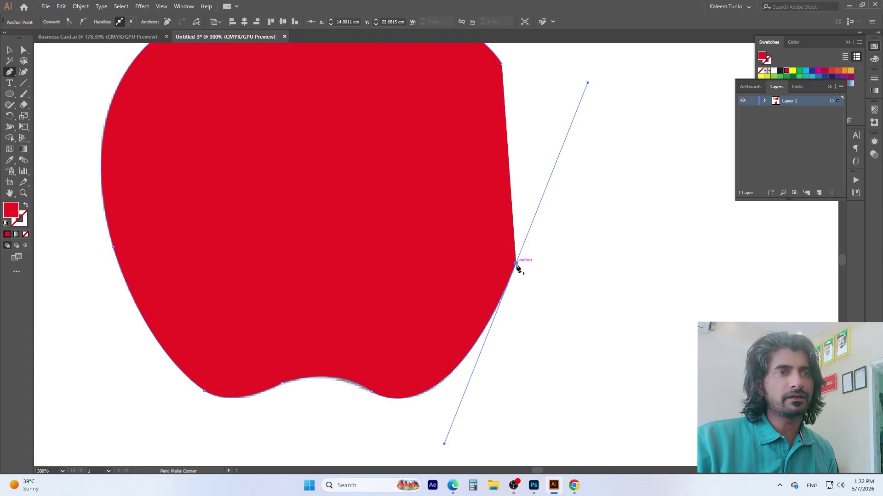
pyautogui.click(516, 264)
# - Swap the apple body path's fill and stroke to give it a red outline and no fill
pyautogui.scroll(2, 517, 276)
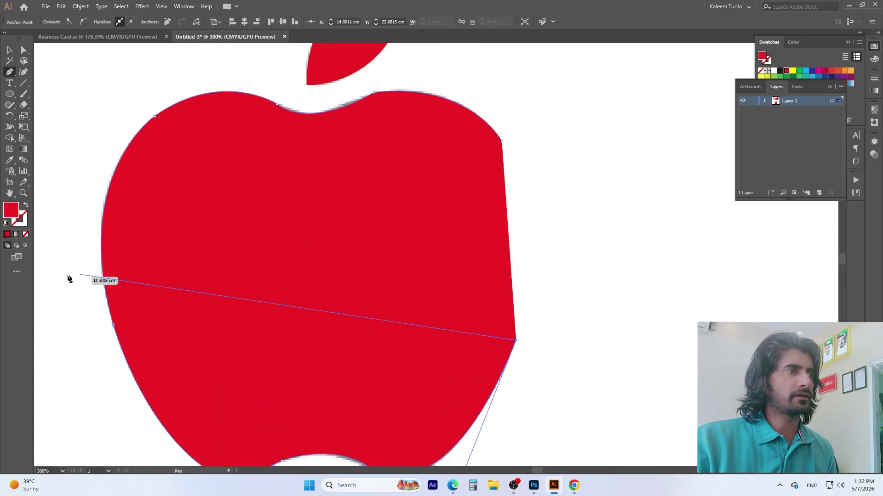
pyautogui.click(25, 208)
# - Trace the apple's bite with two curved segments, removing the middle anchor's outgoing handle, and close the body path at the bite's upper corner
pyautogui.scroll(-2, 452, 193)
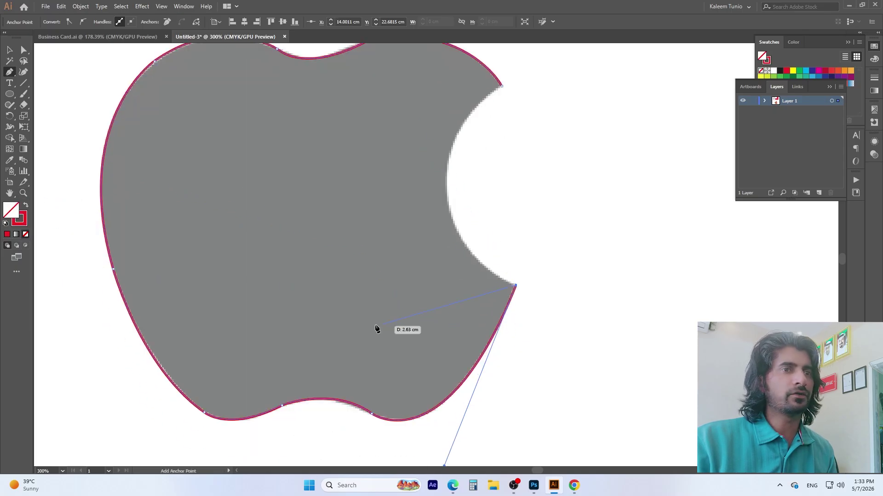
pyautogui.scroll(2, 414, 278)
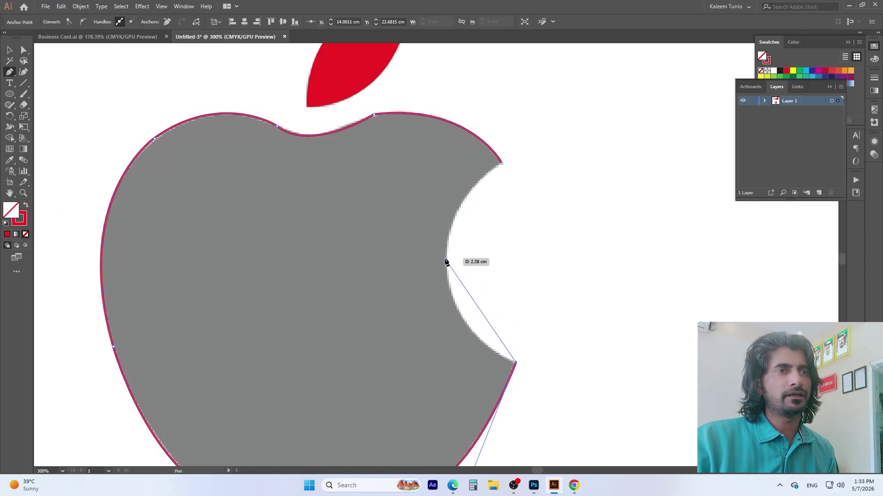
pyautogui.moveTo(445, 258)
pyautogui.mouseDown()
pyautogui.moveTo(456, 179)
pyautogui.moveTo(443, 177)
pyautogui.mouseUp()
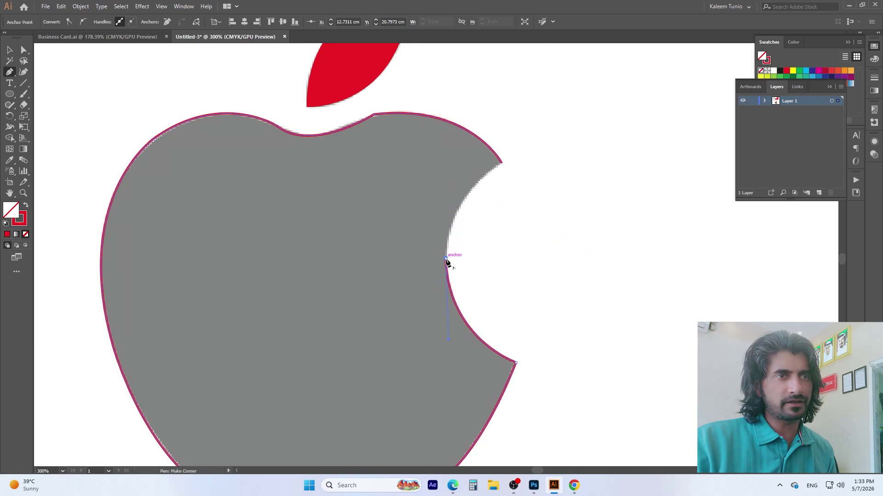
pyautogui.click(446, 260)
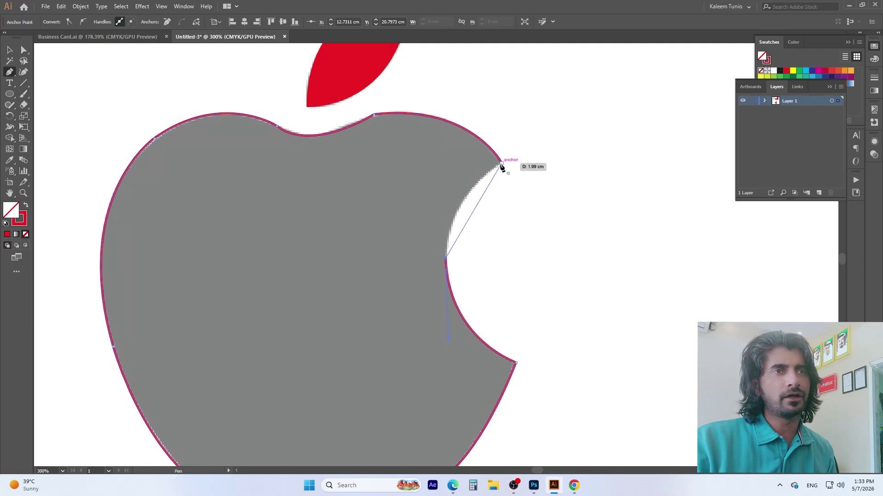
pyautogui.moveTo(501, 165); pyautogui.dragTo(560, 136)
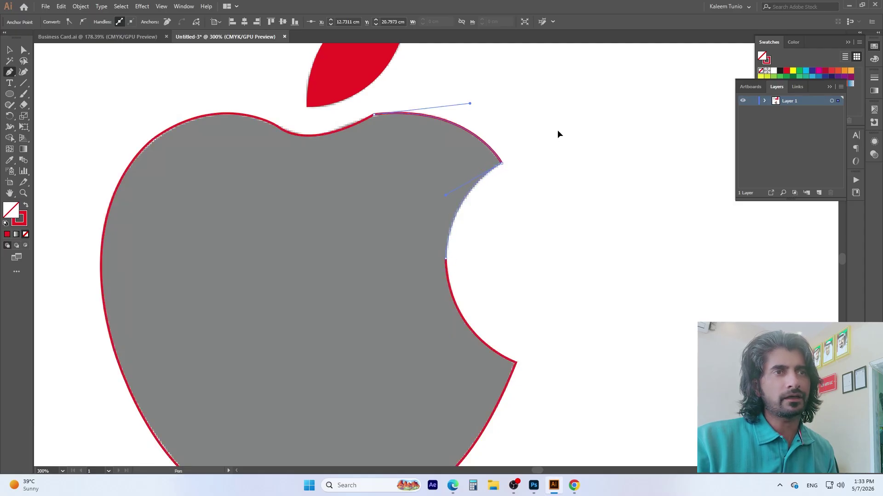
# - Swap the closed apple body's fill and stroke to give it a solid red fill and no outline, and deselect it
pyautogui.hotkey('shift', 'x')
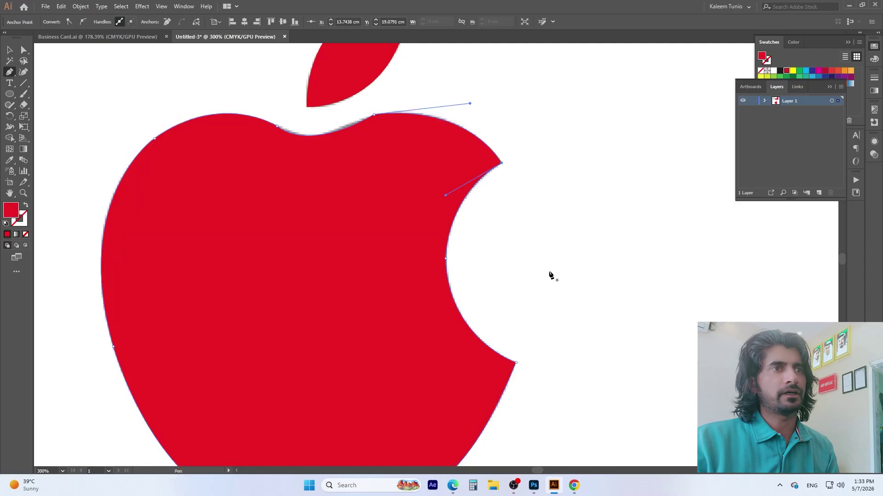
pyautogui.press('v')
pyautogui.click(571, 271)
# - Examine at high zoom how the red shape's edge follows the template where the central dip meets the right hump
pyautogui.scroll(-2, 570, 271)
pyautogui.scroll(4, 474, 181)
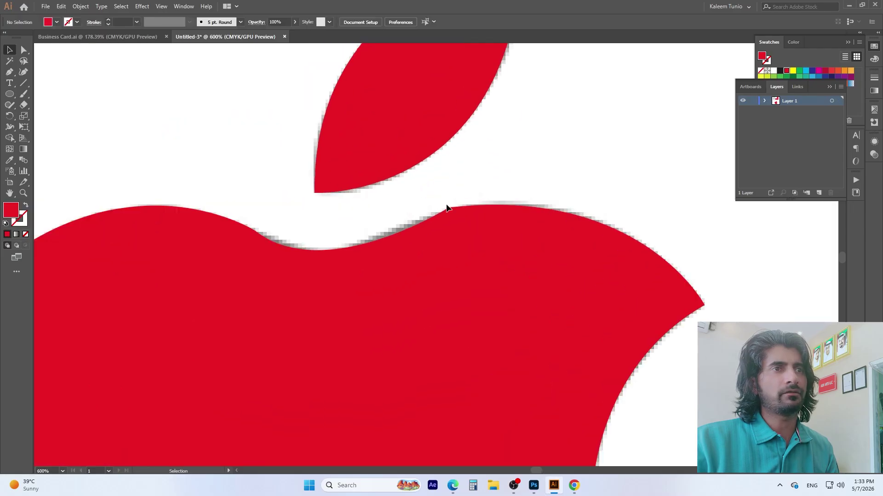
pyautogui.scroll(5, 453, 209)
pyautogui.scroll(-5, 412, 236)
pyautogui.scroll(5, 412, 237)
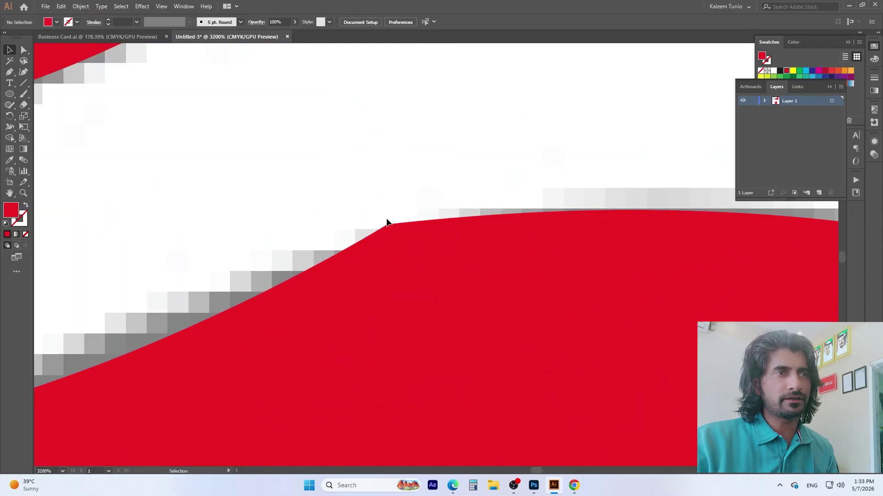
pyautogui.scroll(-2, 388, 229)
pyautogui.moveTo(399, 198); pyautogui.dragTo(447, 177)
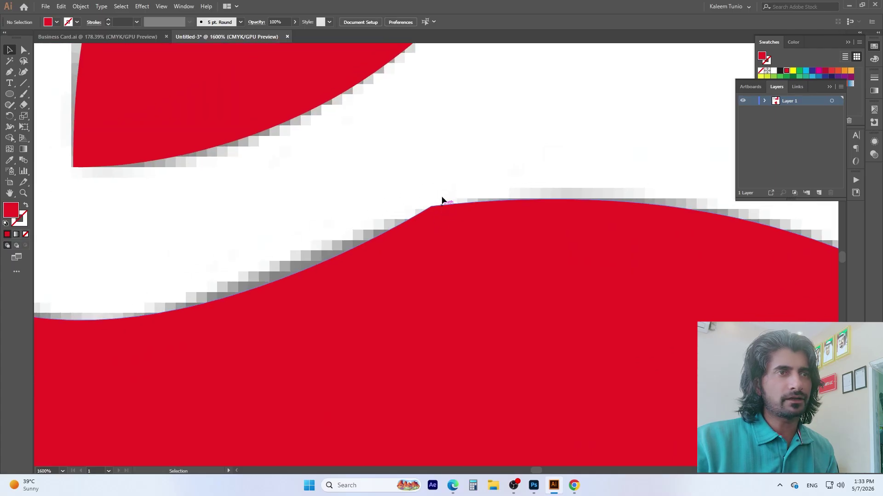
pyautogui.scroll(-3, 441, 201)
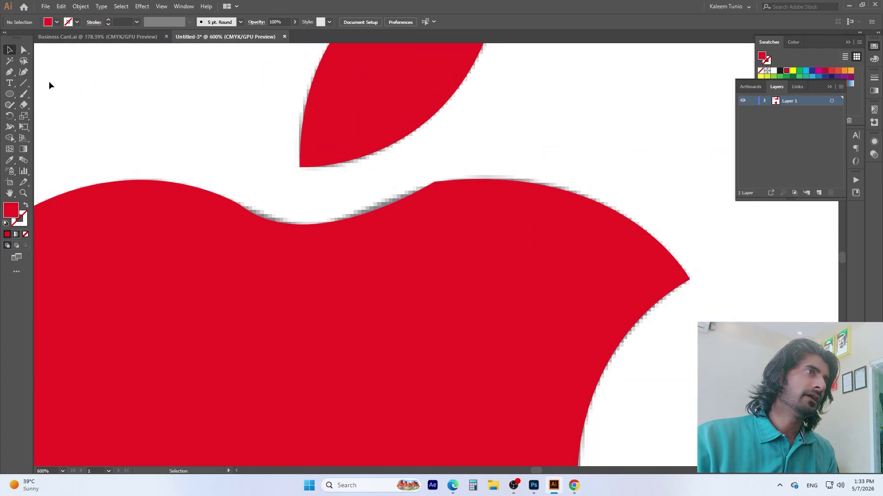
# - Swap the apple body's fill and stroke to show it as a red outline without fill, and deselect it
pyautogui.click(225, 234)
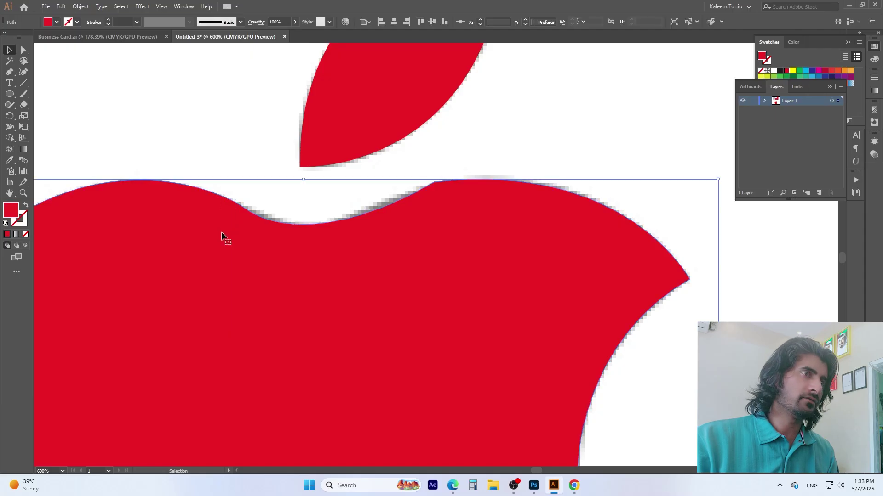
pyautogui.click(25, 205)
pyautogui.click(457, 122)
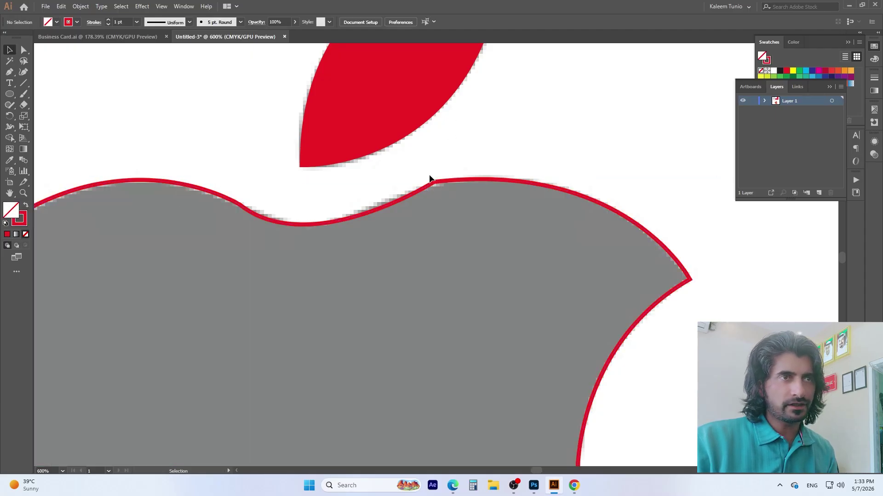
# - Convert the corner anchor between the central dip and the right hump to a smooth point with the Direct Selection tool
pyautogui.click(23, 50)
pyautogui.rightClick(23, 52)
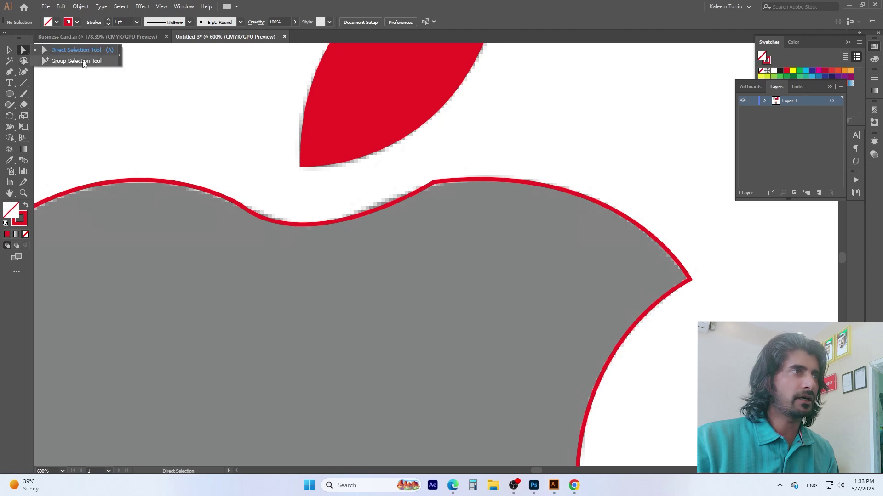
pyautogui.click(56, 51)
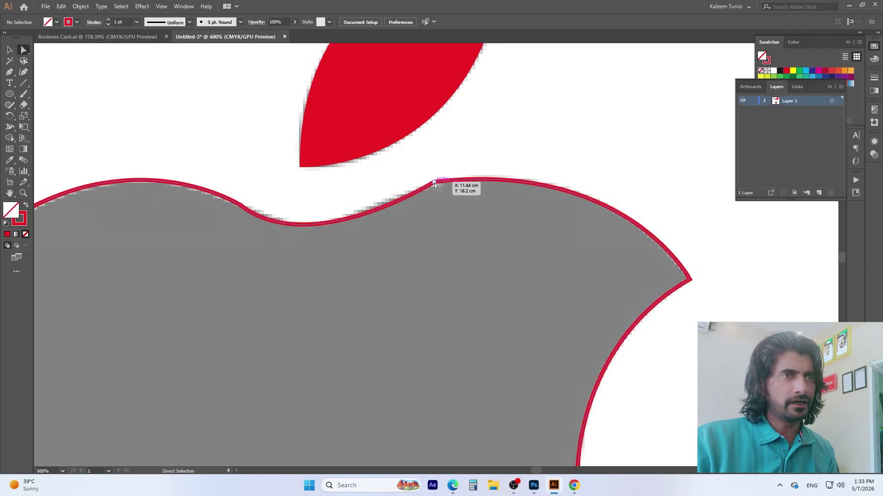
pyautogui.click(434, 183)
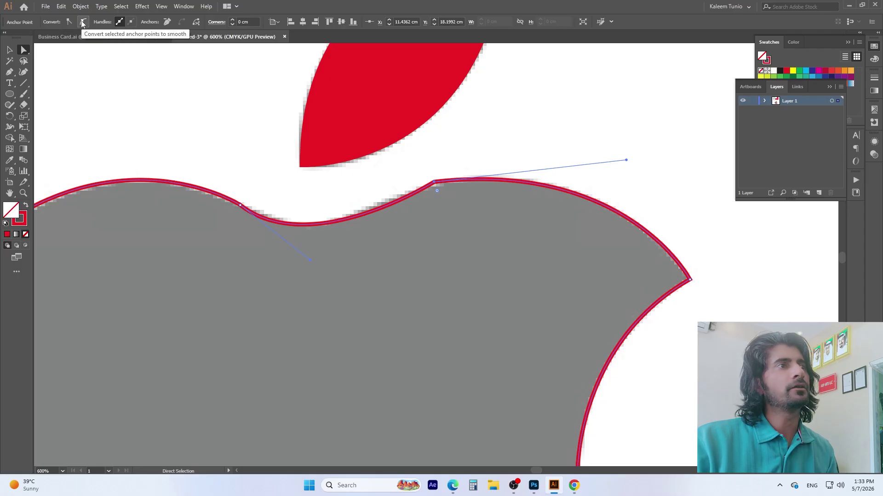
pyautogui.click(83, 23)
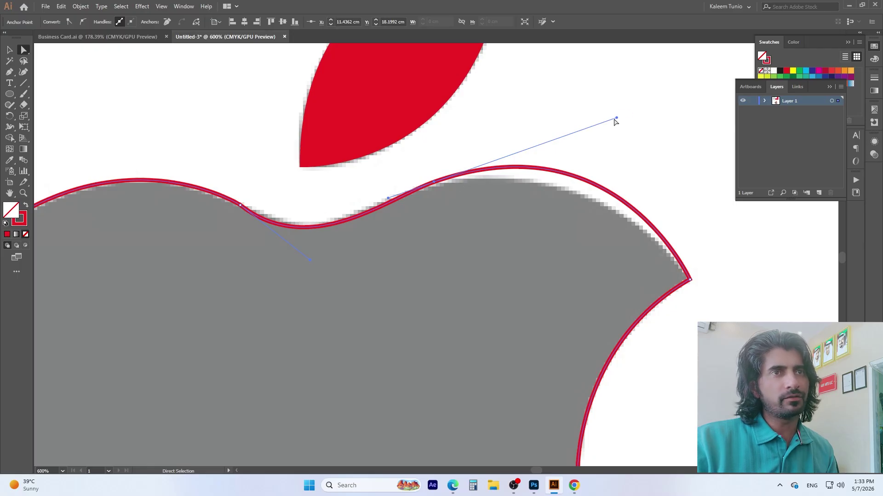
# - Adjust the curve handles around the smoothed anchor and the dip so the outline follows the template's dip and right hump
pyautogui.moveTo(617, 117); pyautogui.dragTo(622, 153)
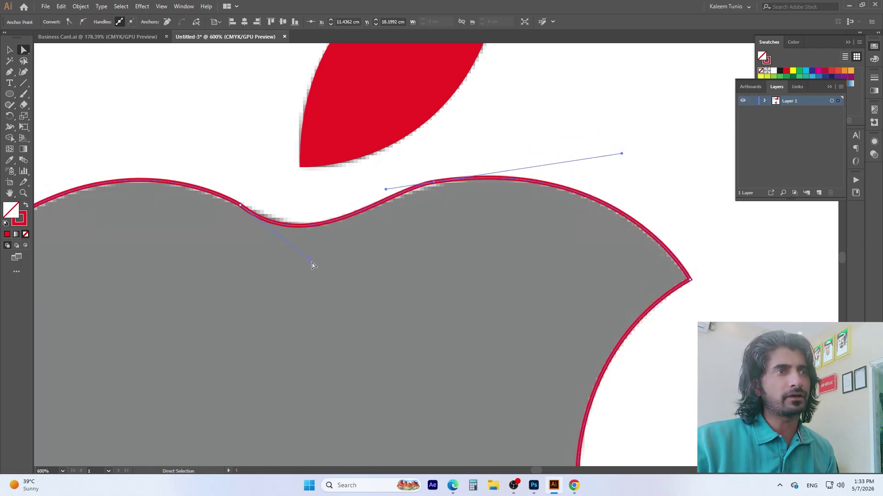
pyautogui.moveTo(312, 265); pyautogui.dragTo(326, 253)
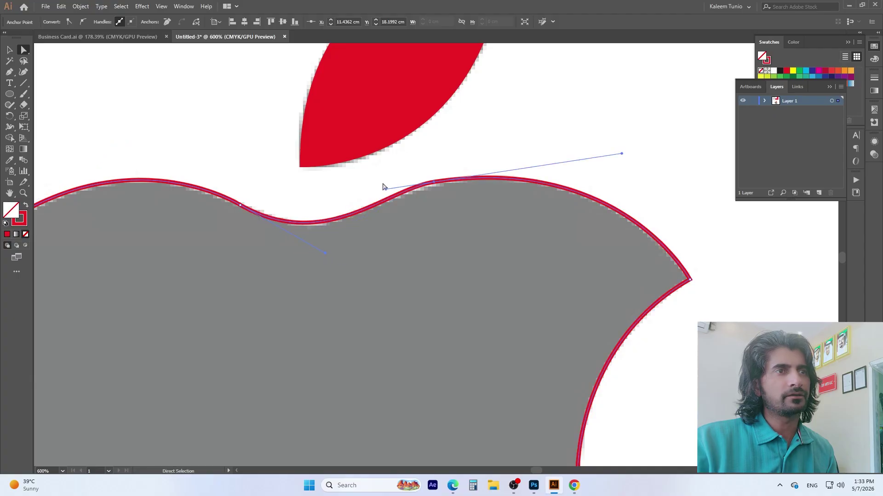
pyautogui.moveTo(385, 190); pyautogui.dragTo(387, 193)
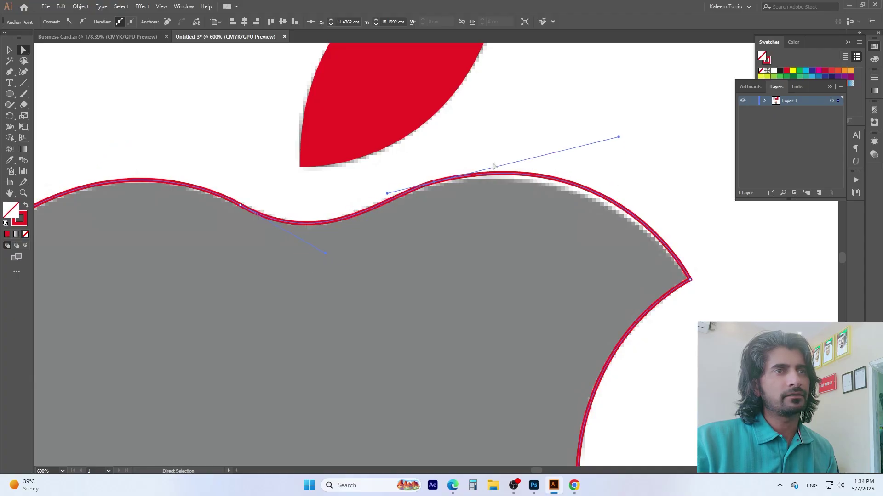
pyautogui.press('v')
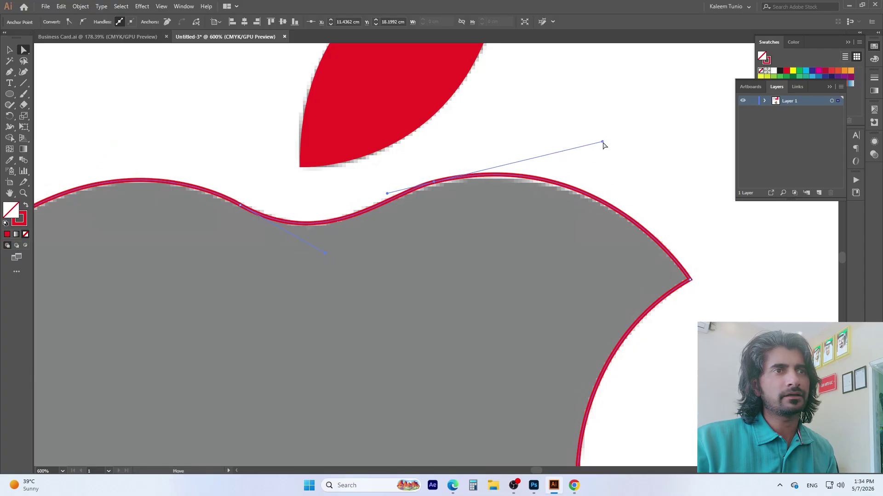
# - Swap the apple body's fill and stroke to give the refined shape a solid red fill without an outline
pyautogui.hotkey('ctrl', '-')
pyautogui.hotkey('ctrl', '-')
pyautogui.hotkey('ctrl', '-')
pyautogui.hotkey('ctrl', '-')
pyautogui.hotkey('shift', 'x')
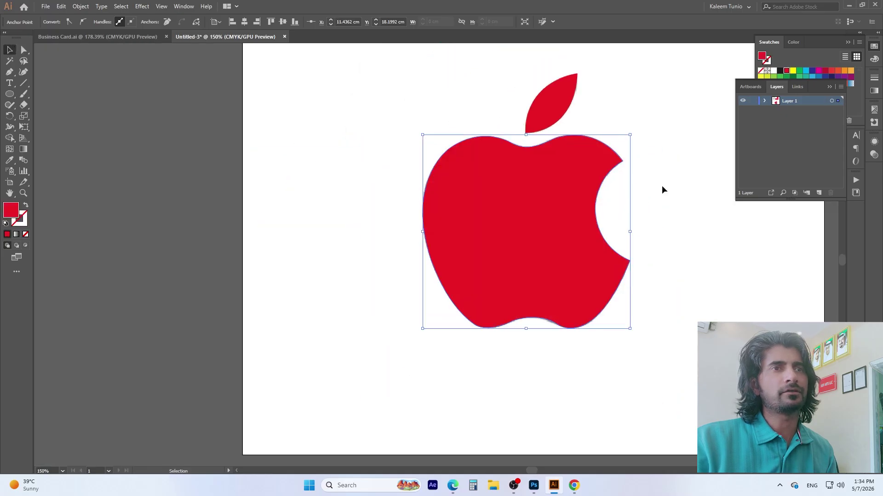
# - Move the red leaf and apple body together to the left of the template image and deselect them
pyautogui.click(674, 155)
pyautogui.moveTo(572, 183)
pyautogui.mouseDown()
pyautogui.moveTo(414, 211)
pyautogui.moveTo(412, 198)
pyautogui.mouseUp()
pyautogui.click(600, 237)
pyautogui.click(667, 368)
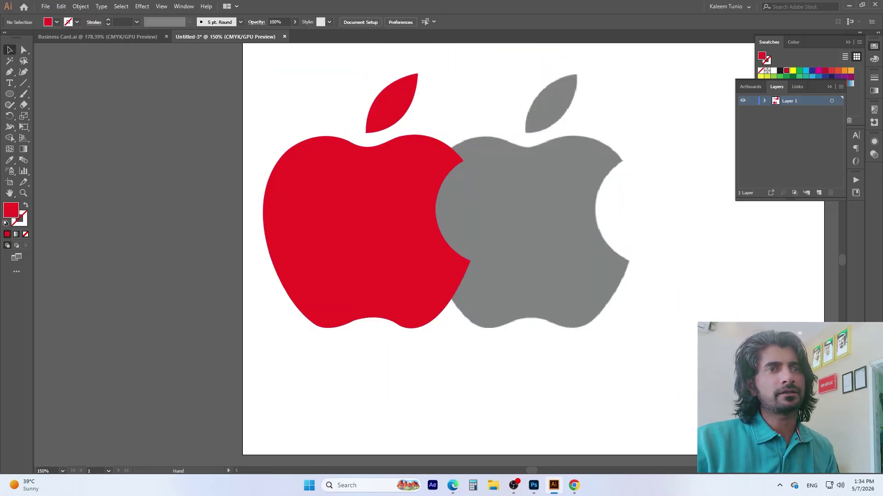
# - Place the gray template image beside the red tracing on the artboard and set its opacity to 100%
pyautogui.moveTo(640, 279); pyautogui.dragTo(688, 338)
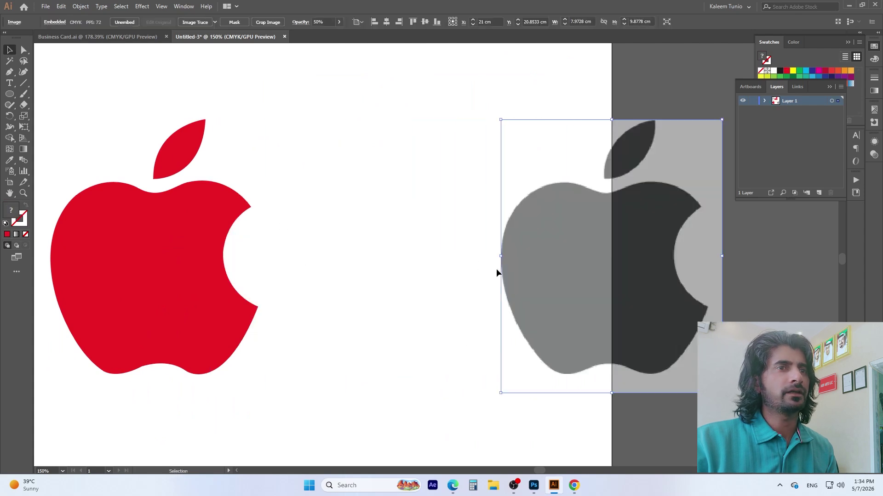
pyautogui.moveTo(598, 273); pyautogui.dragTo(410, 266)
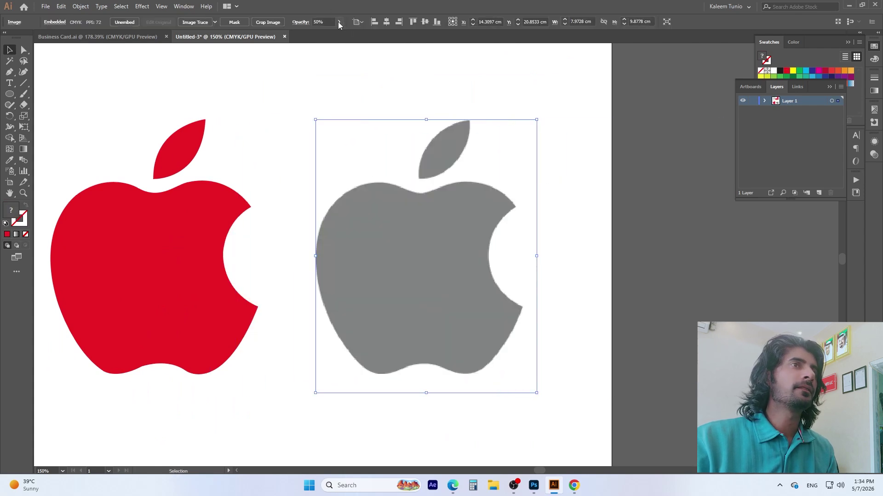
pyautogui.click(339, 24)
pyautogui.moveTo(330, 30); pyautogui.dragTo(401, 60)
pyautogui.click(401, 62)
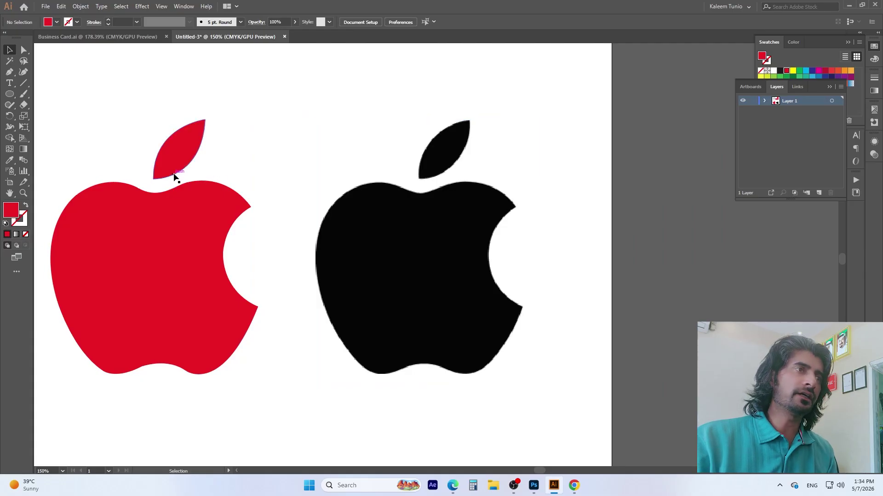
# - Compare the edges of the black raster logo and the red vector tracing at high zoom
pyautogui.scroll(2, 664, 169)
pyautogui.scroll(10, 499, 186)
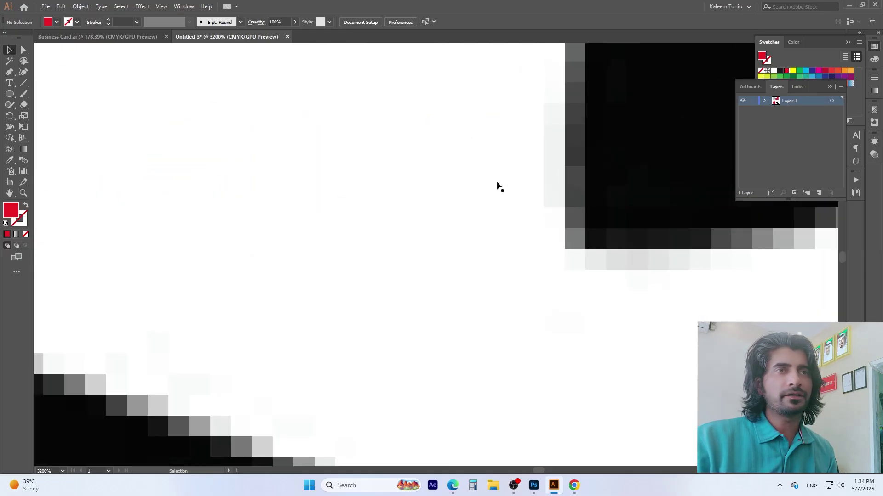
pyautogui.moveTo(364, 289); pyautogui.dragTo(590, 142)
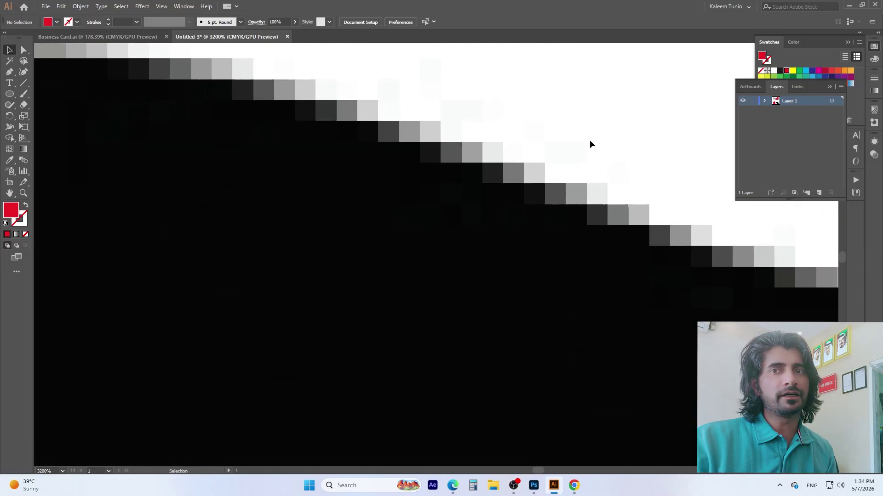
pyautogui.scroll(-7, 589, 144)
pyautogui.scroll(5, 275, 191)
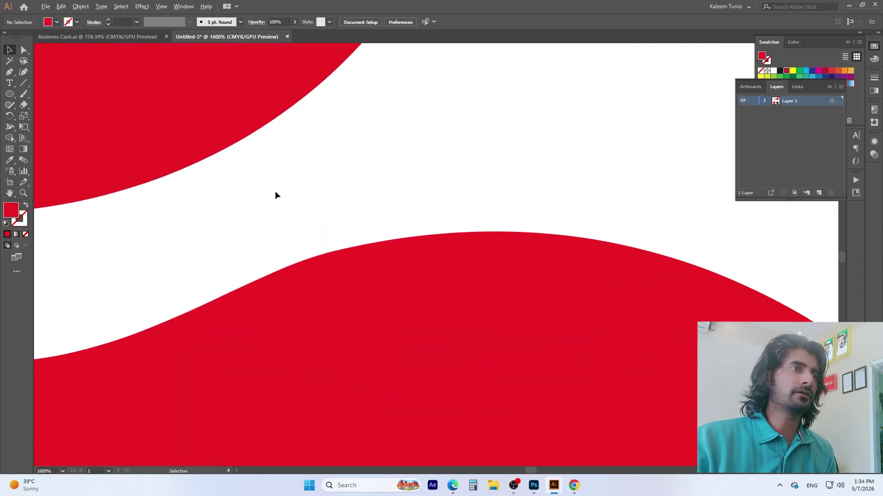
pyautogui.scroll(-4, 275, 196)
pyautogui.scroll(10, 254, 214)
pyautogui.scroll(-8, 255, 218)
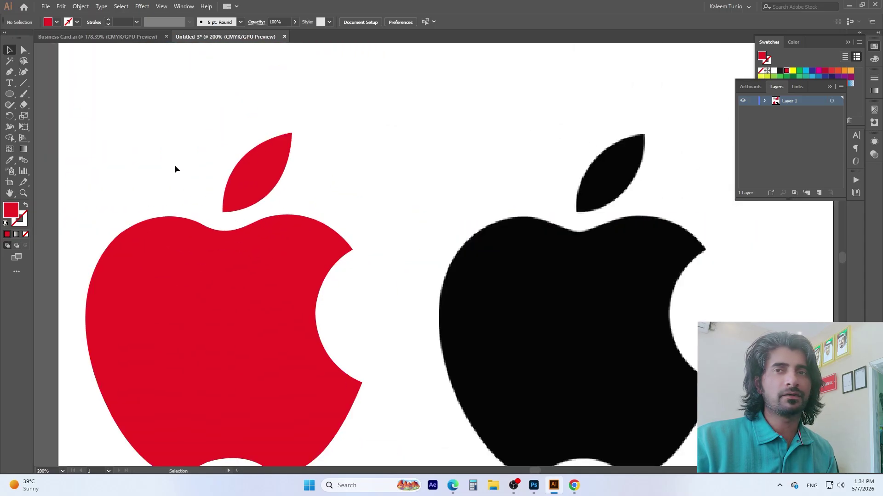
# - Move the black template image off the artboard to its right, leaving only the red traced logo in that area
pyautogui.click(311, 309)
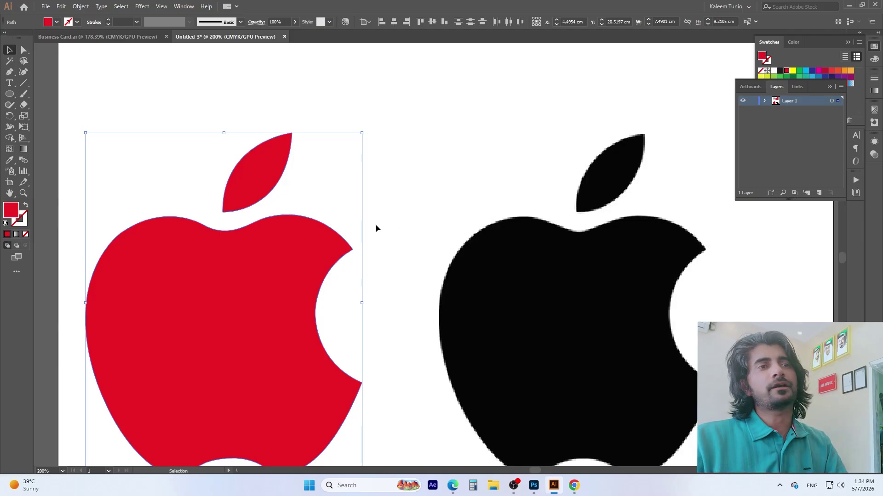
pyautogui.keyDown('alt'); pyautogui.scroll(-3, 412, 169); pyautogui.keyUp('alt')
pyautogui.moveTo(484, 219); pyautogui.dragTo(667, 225)
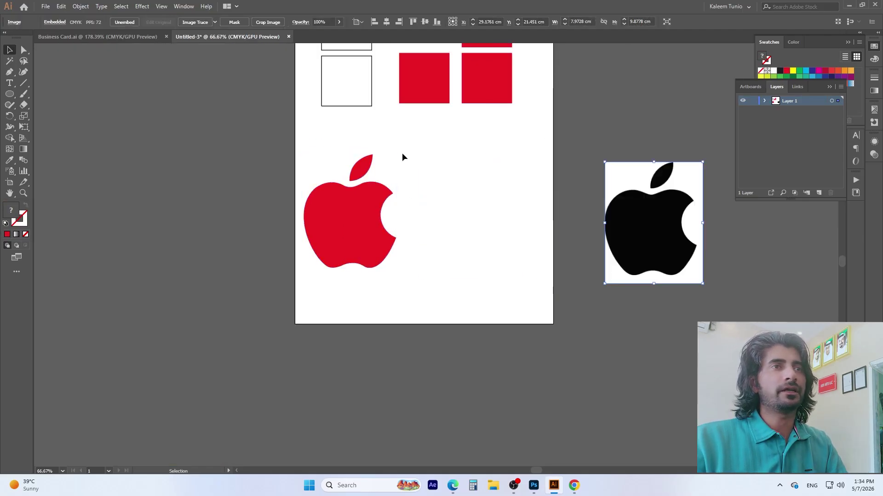
pyautogui.keyDown('alt'); pyautogui.scroll(3, 366, 184); pyautogui.keyUp('alt')
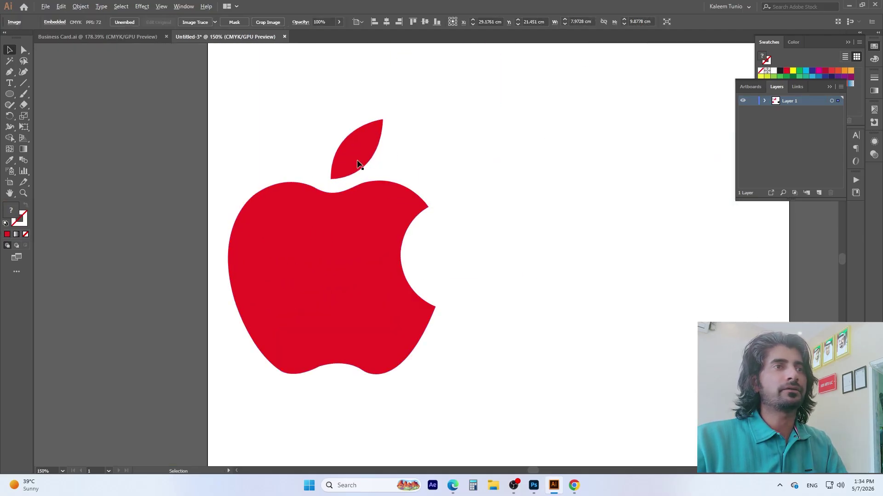
# - Show the red logo's anchor points with the Pen tool active, and return to the Selection tool with nothing selected
pyautogui.click(11, 72)
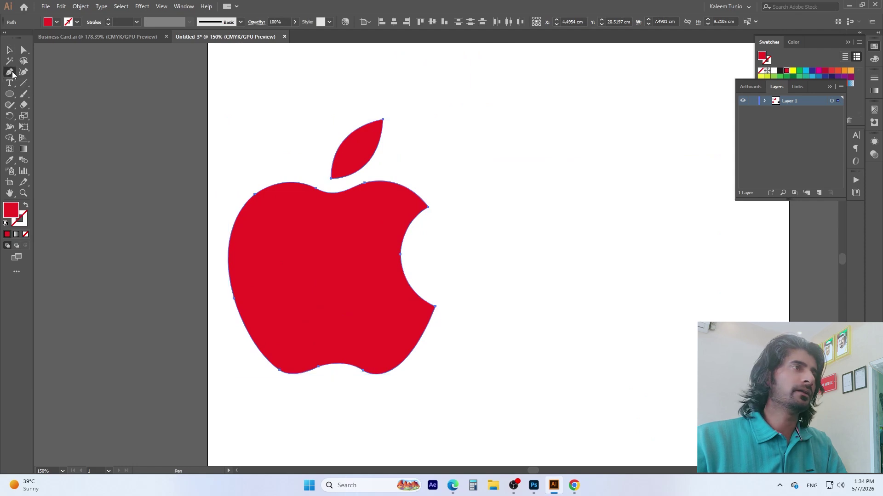
pyautogui.moveTo(12, 74); pyautogui.dragTo(56, 73)
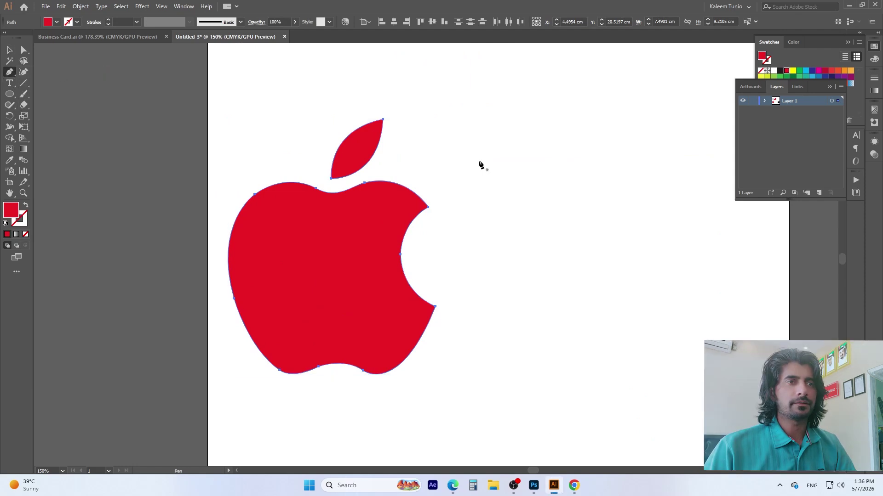
pyautogui.press('v')
pyautogui.click(461, 148)
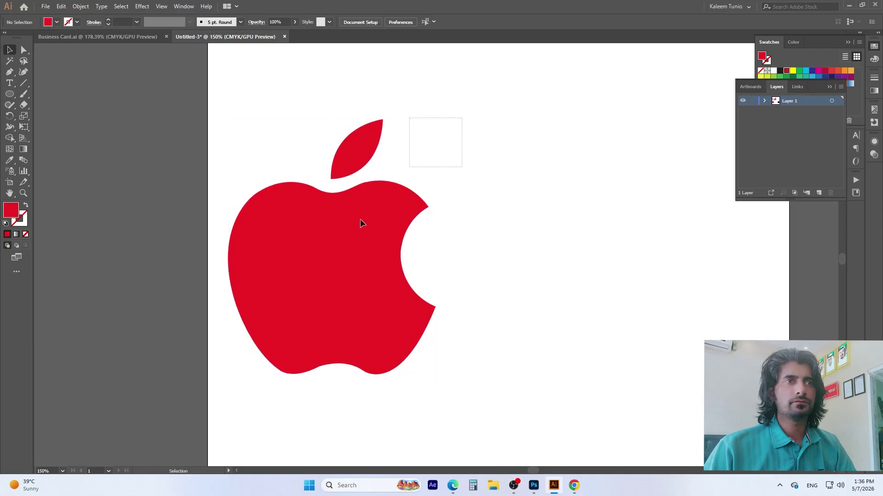
# - Delete the red traced logo from the artboard and activate the Pen tool
pyautogui.click(301, 296)
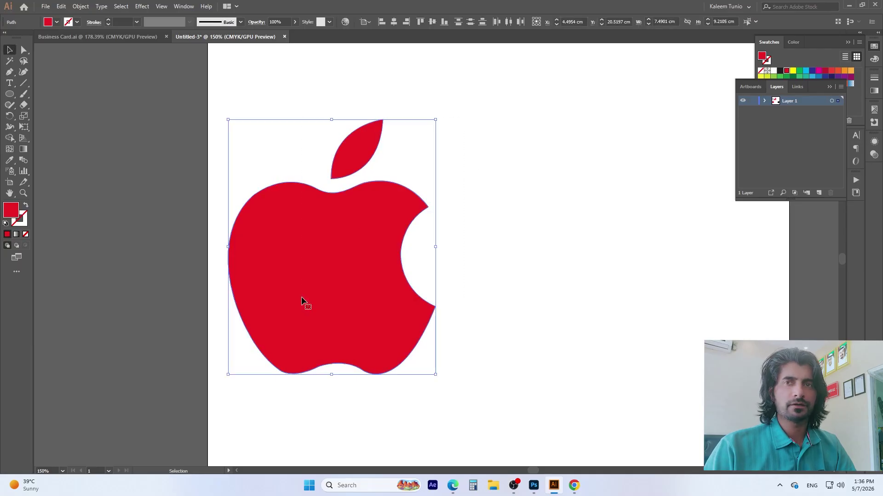
pyautogui.press('Delete')
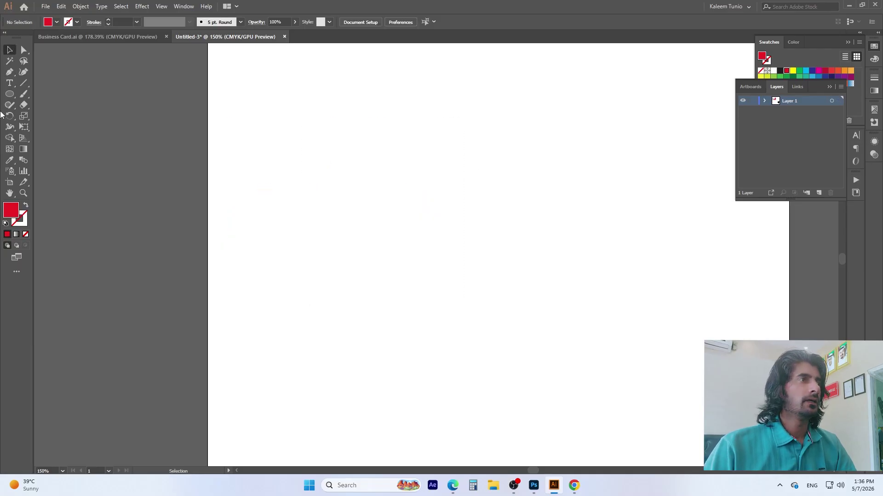
pyautogui.moveTo(9, 72); pyautogui.dragTo(44, 74)
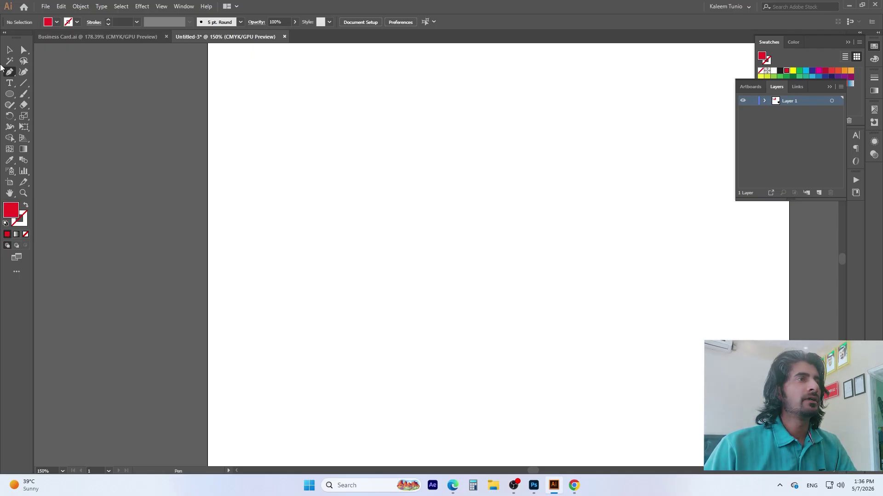
pyautogui.moveTo(9, 75); pyautogui.dragTo(39, 72)
# - Draw a straight horizontal path about 11.12 cm long across the artboard with the Pen tool and select it
pyautogui.click(320, 221)
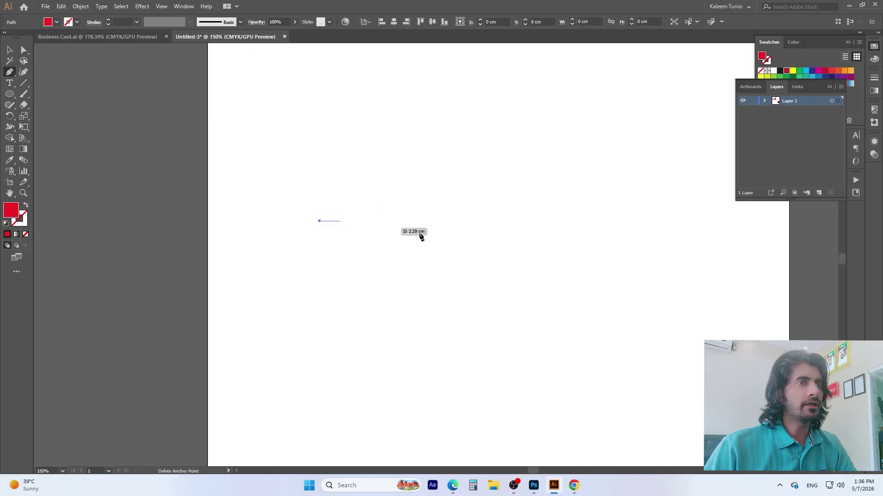
pyautogui.click(627, 221)
pyautogui.press('v')
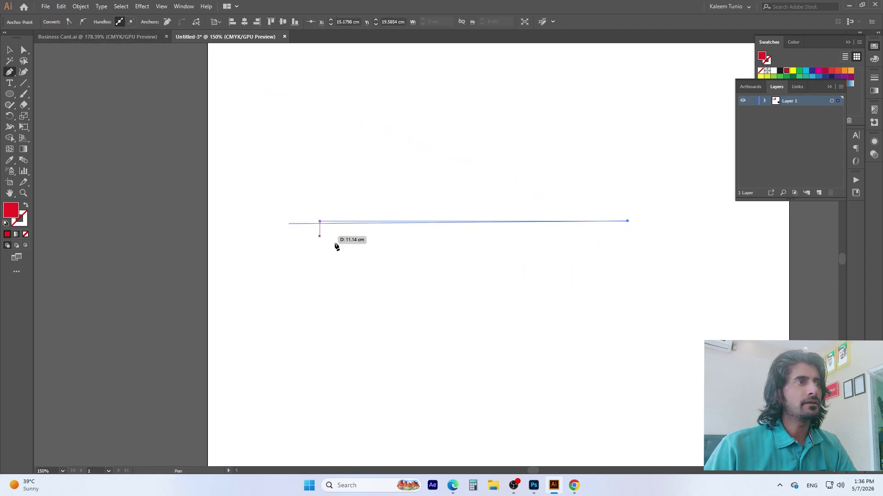
pyautogui.click(383, 197)
pyautogui.moveTo(383, 197); pyautogui.dragTo(414, 272)
pyautogui.click(354, 160)
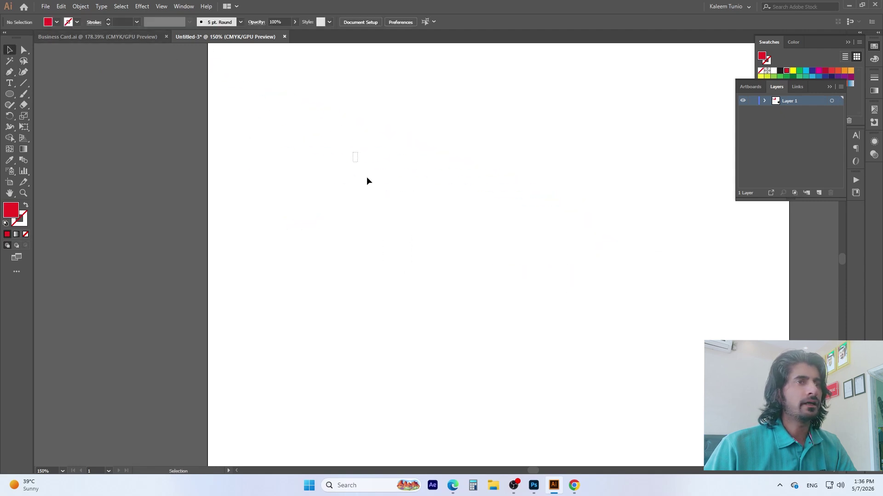
pyautogui.moveTo(367, 180); pyautogui.dragTo(349, 234)
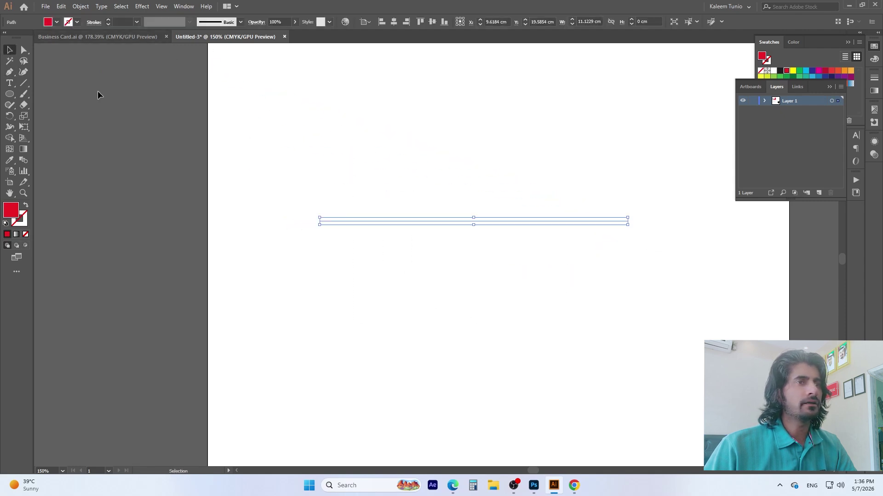
# - Swap the line's fill and stroke so it has no fill, and set its stroke colour to black
pyautogui.click(27, 205)
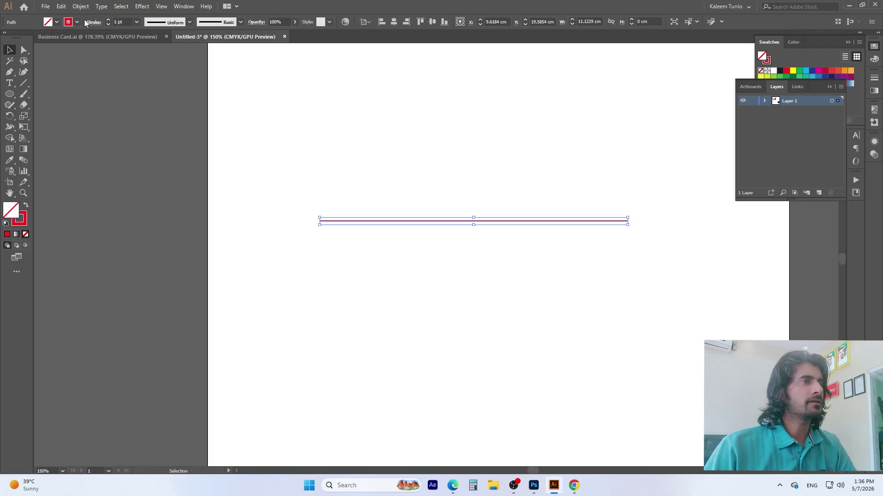
pyautogui.click(78, 23)
pyautogui.click(32, 38)
pyautogui.click(393, 168)
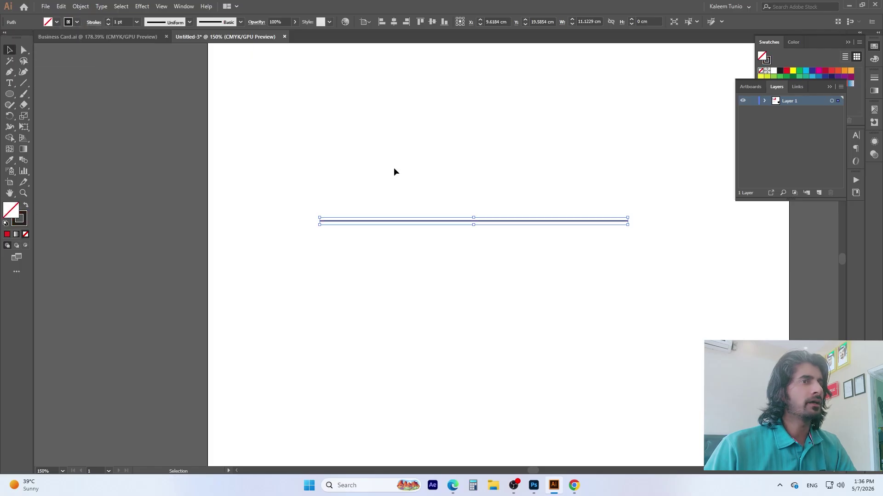
pyautogui.click(509, 241)
pyautogui.click(473, 221)
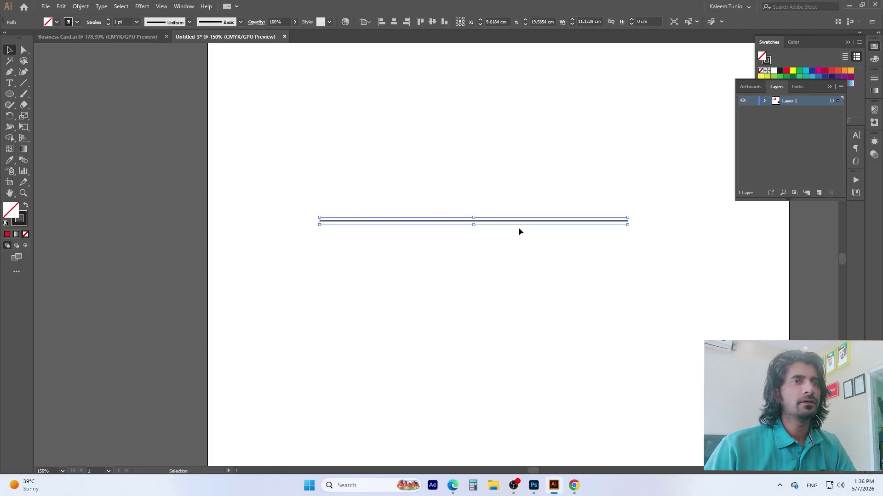
# - Lengthen the line from its centre to about 14.87 cm, move it slightly right and down, and keep it selected
pyautogui.moveTo(631, 222); pyautogui.dragTo(685, 246)
pyautogui.click(624, 269)
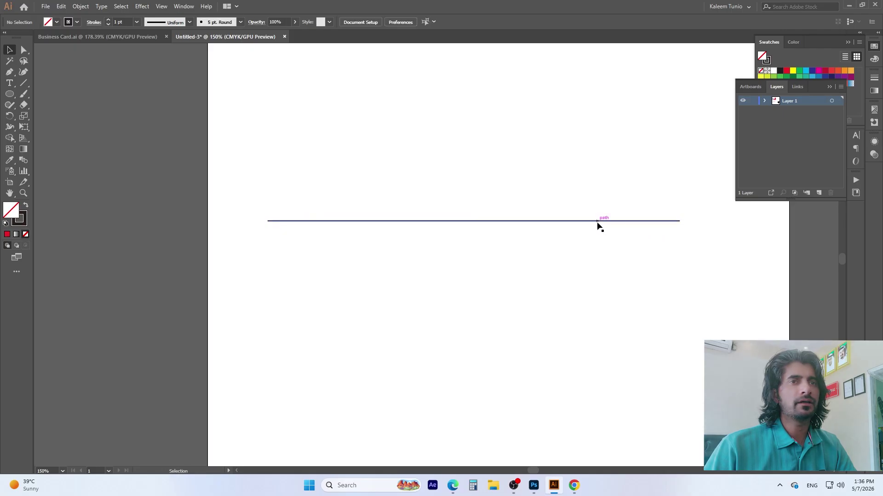
pyautogui.moveTo(599, 225); pyautogui.dragTo(627, 226)
pyautogui.click(476, 304)
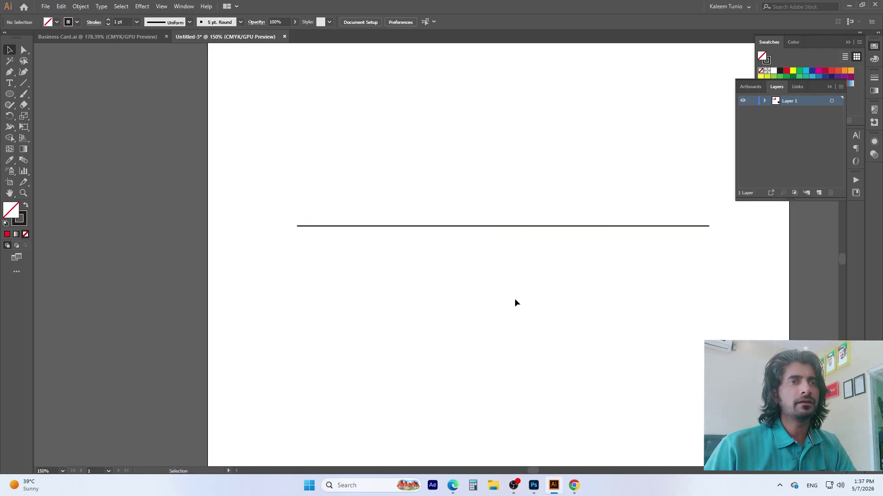
pyautogui.moveTo(479, 130); pyautogui.dragTo(574, 322)
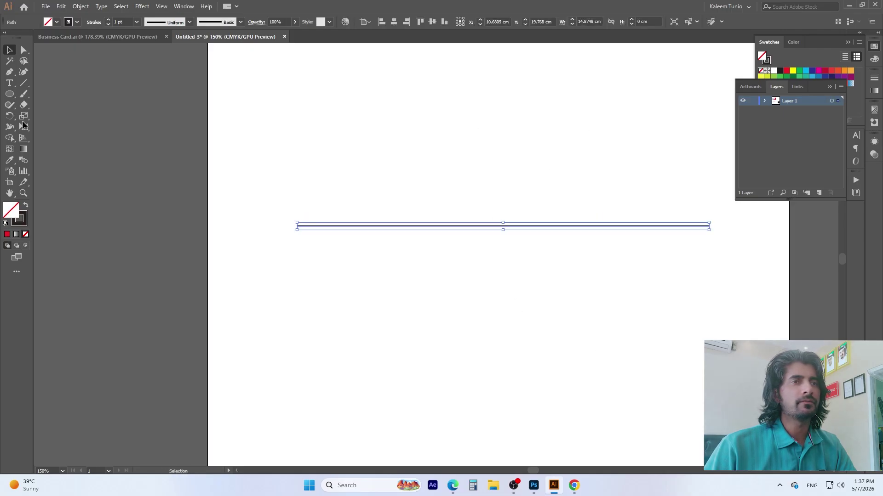
# - Add two anchor points to the line with the Add Anchor Point tool, one near its middle and one farther right
pyautogui.click(11, 73)
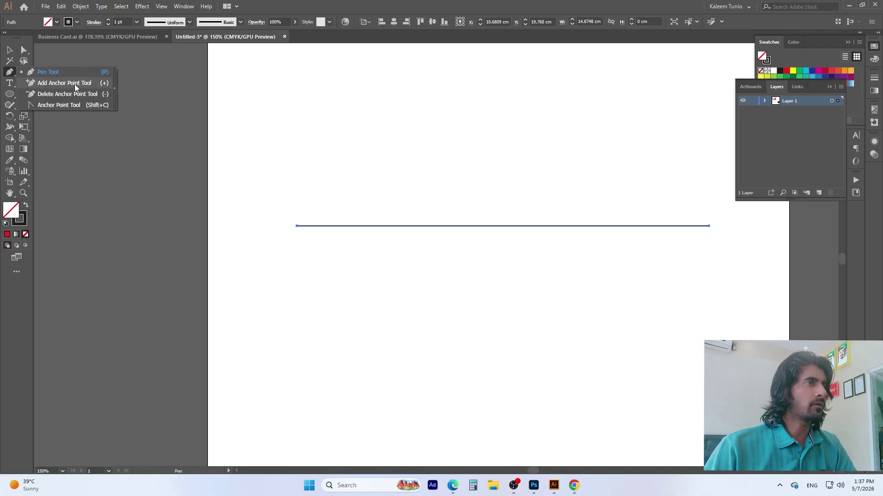
pyautogui.click(34, 82)
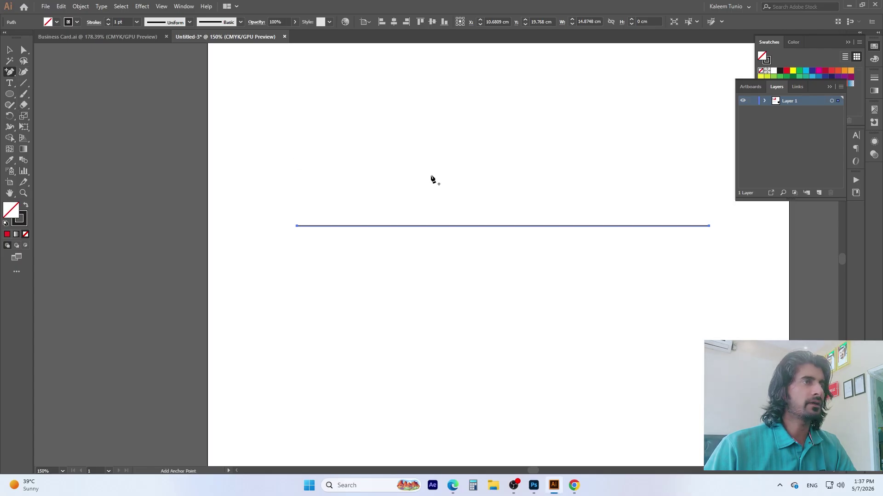
pyautogui.click(9, 72)
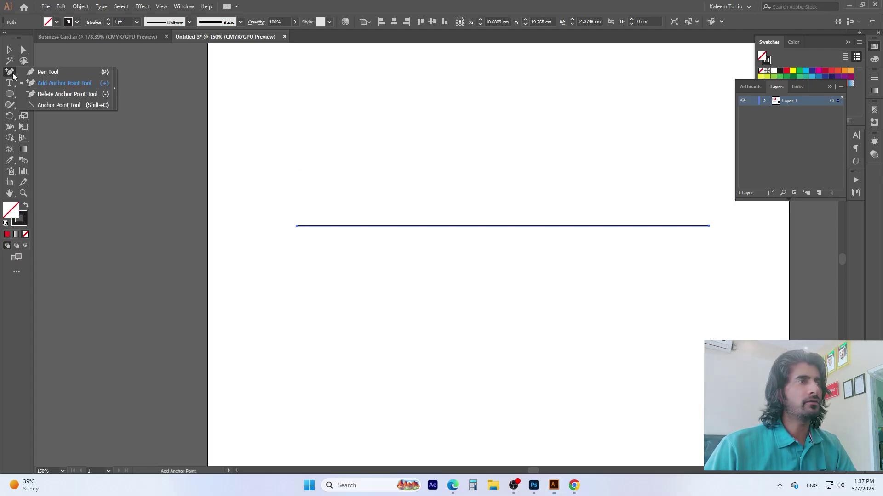
pyautogui.click(59, 86)
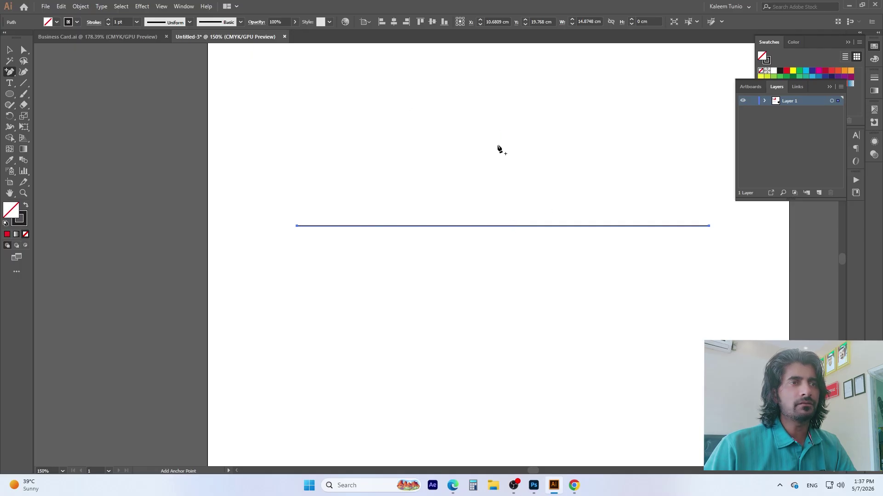
pyautogui.click(463, 225)
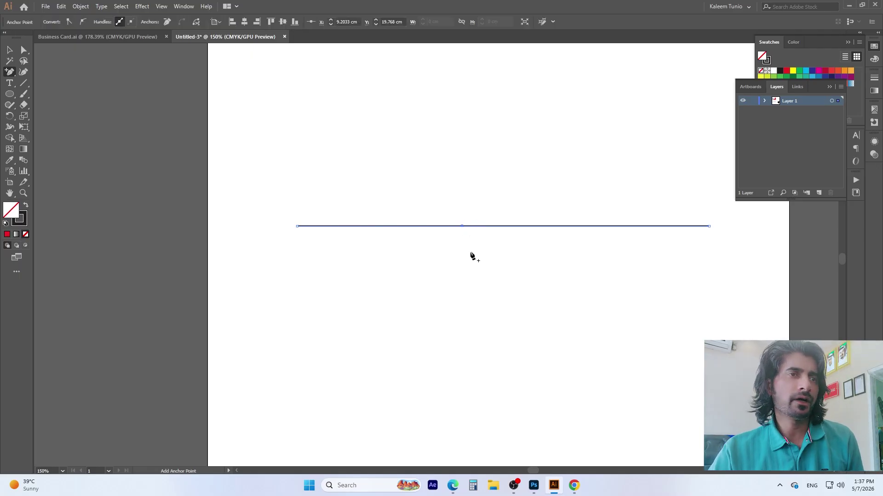
pyautogui.click(591, 226)
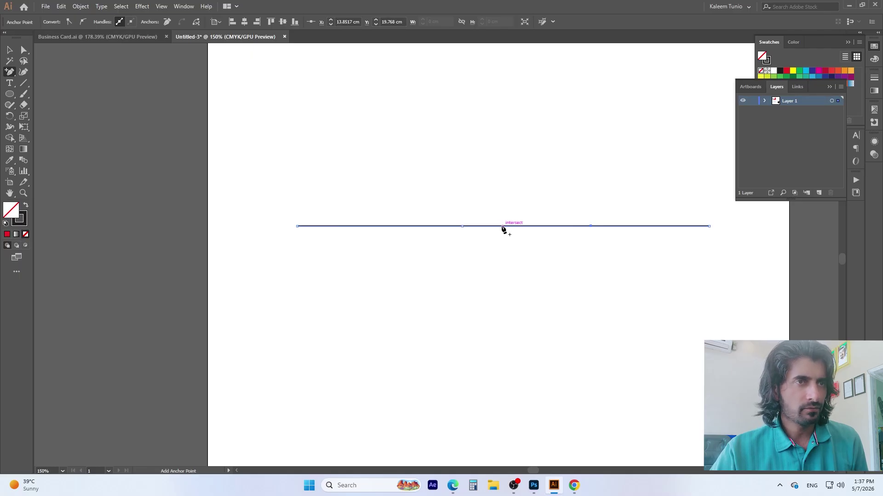
# - Convert the line's middle anchor point to smooth and move it up and slightly left to bend the line into an arch
pyautogui.click(23, 50)
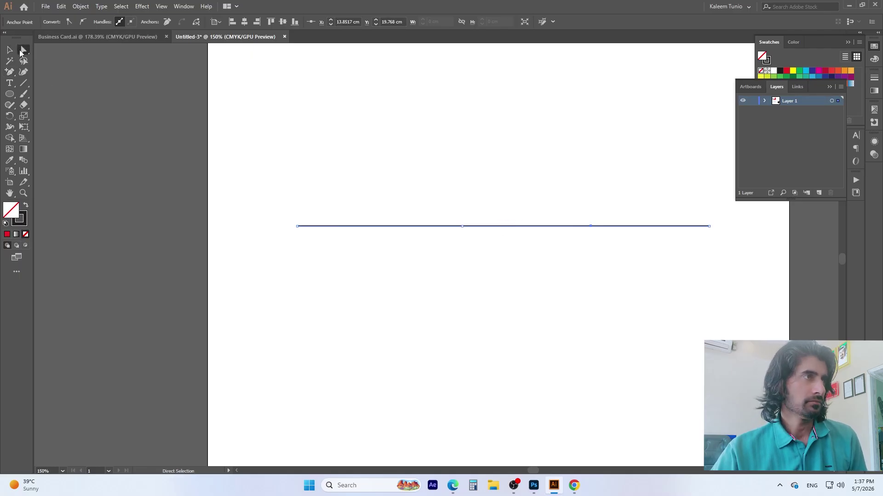
pyautogui.click(477, 166)
pyautogui.click(462, 226)
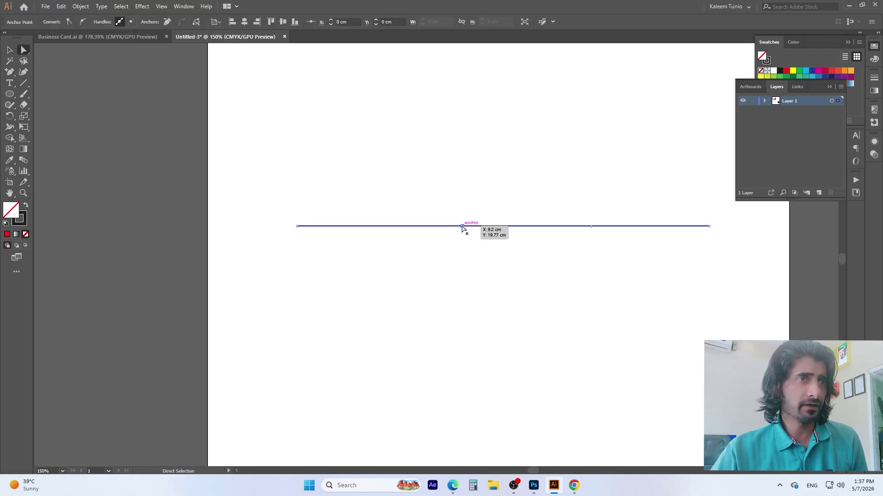
pyautogui.click(82, 24)
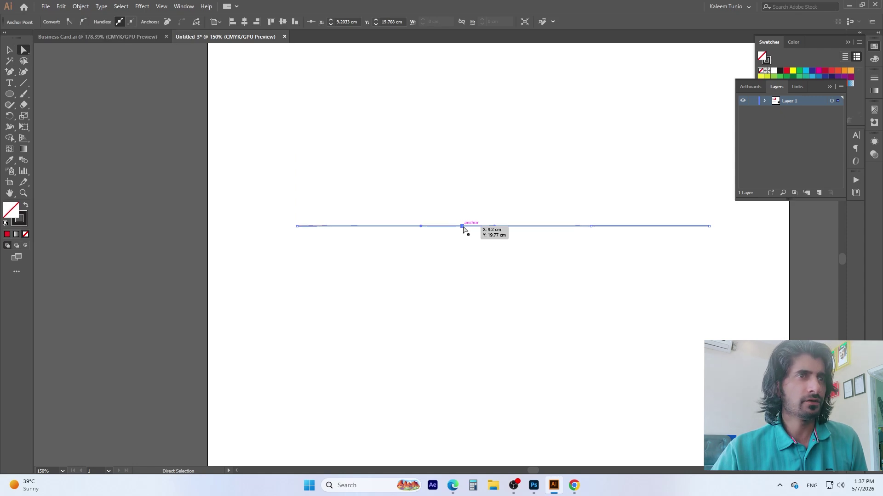
pyautogui.moveTo(462, 226); pyautogui.dragTo(446, 190)
pyautogui.click(443, 165)
pyautogui.click(457, 230)
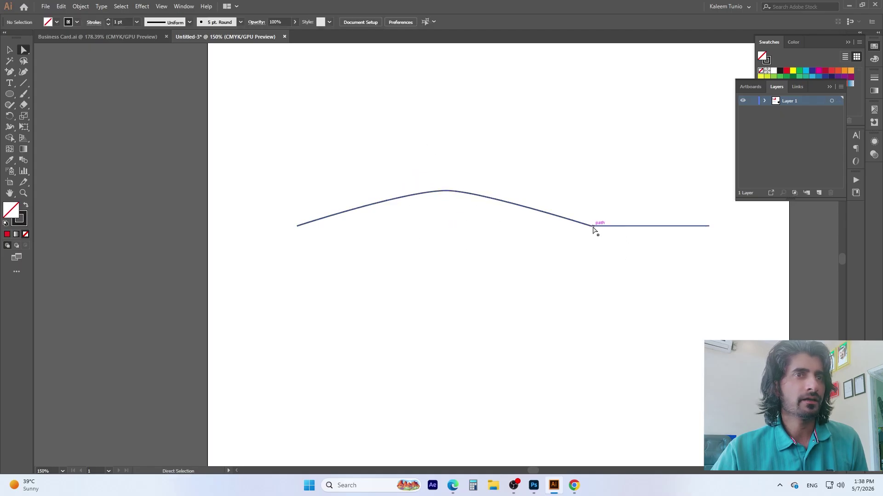
# - Pull the right added anchor point straight down into a corner, and rotate the smooth anchor's handles to nearly vertical for an S-shaped bend
pyautogui.moveTo(591, 226); pyautogui.dragTo(591, 274)
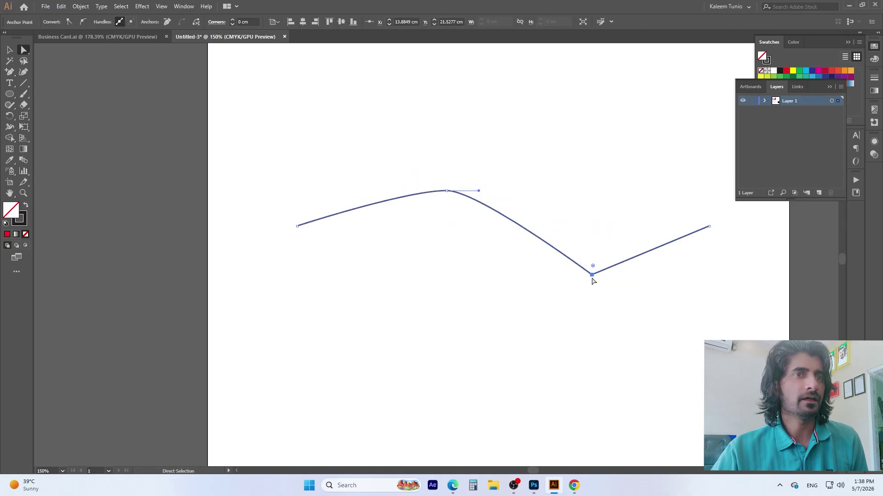
pyautogui.click(602, 195)
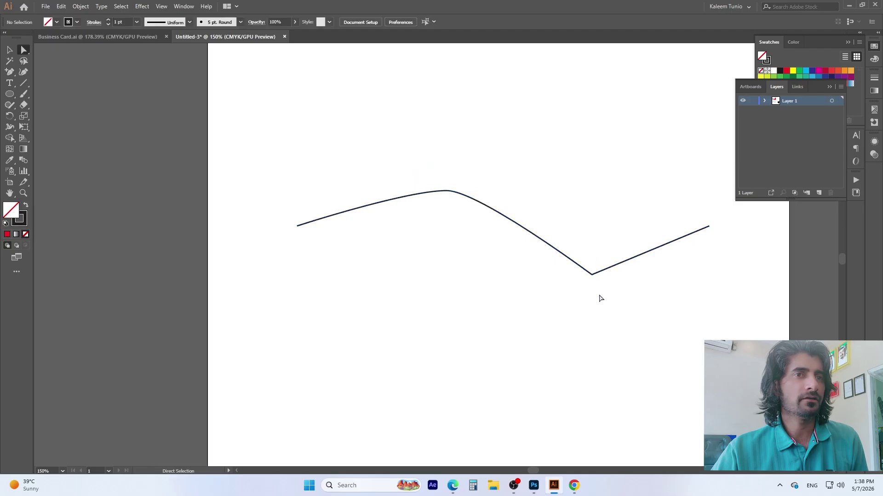
pyautogui.click(449, 190)
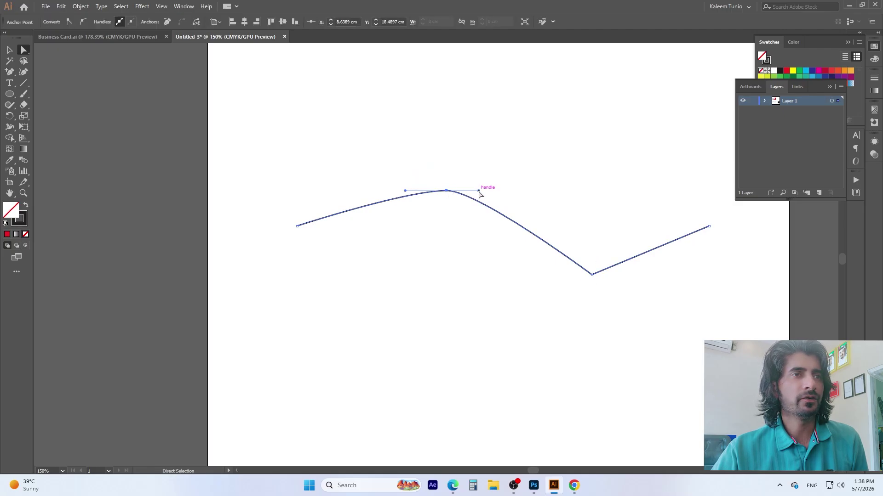
pyautogui.moveTo(478, 194); pyautogui.dragTo(436, 247)
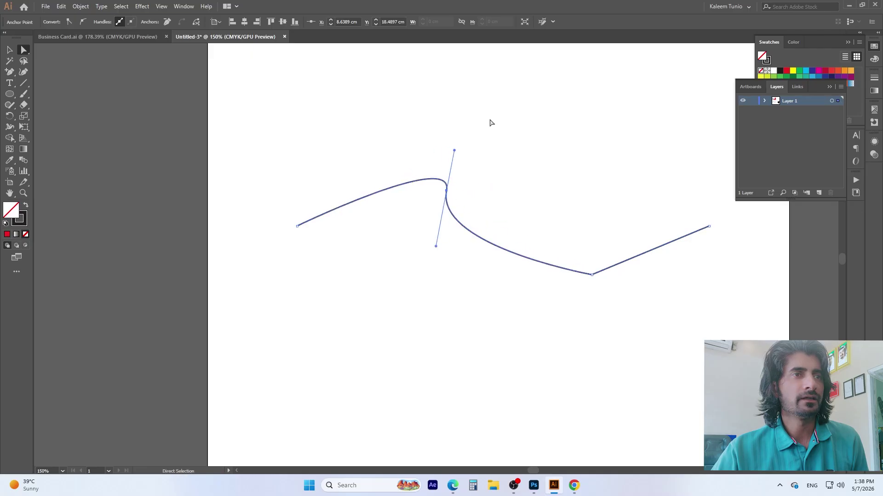
pyautogui.click(487, 126)
# - Add an anchor point midway along the descending curve and move it down and left to form a deep rounded valley
pyautogui.click(18, 74)
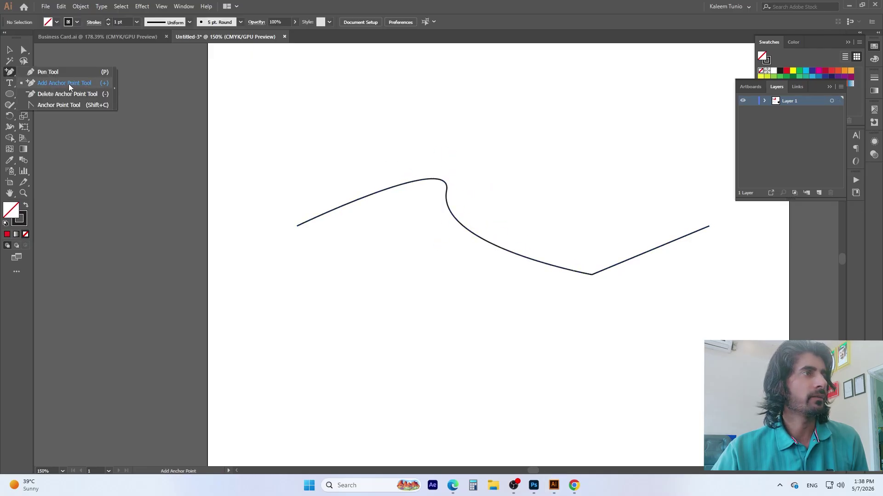
pyautogui.click(68, 83)
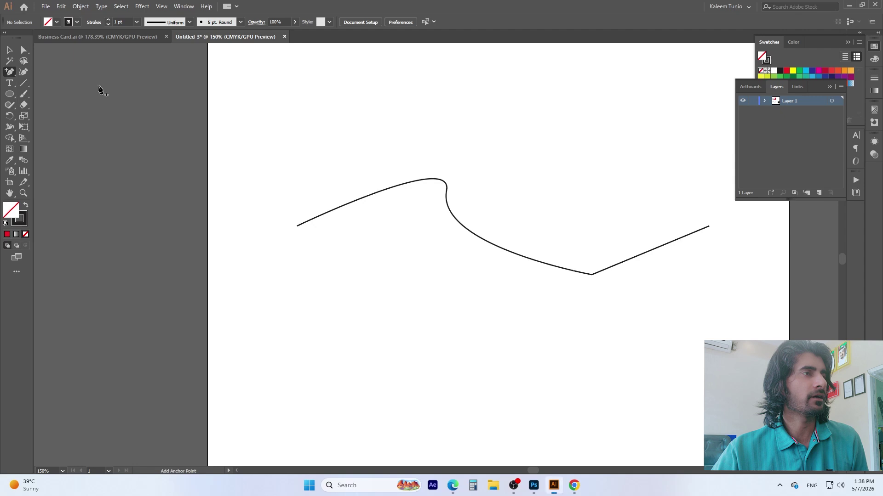
pyautogui.click(503, 249)
pyautogui.press('v')
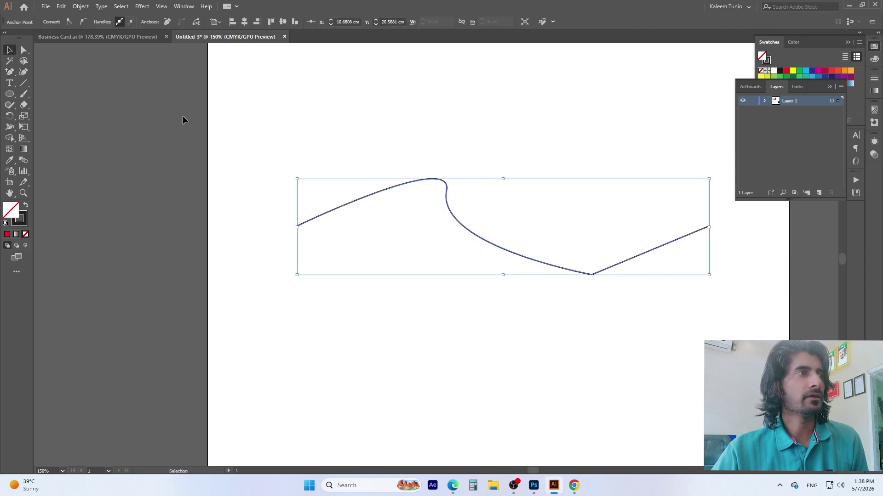
pyautogui.click(340, 150)
pyautogui.press('a')
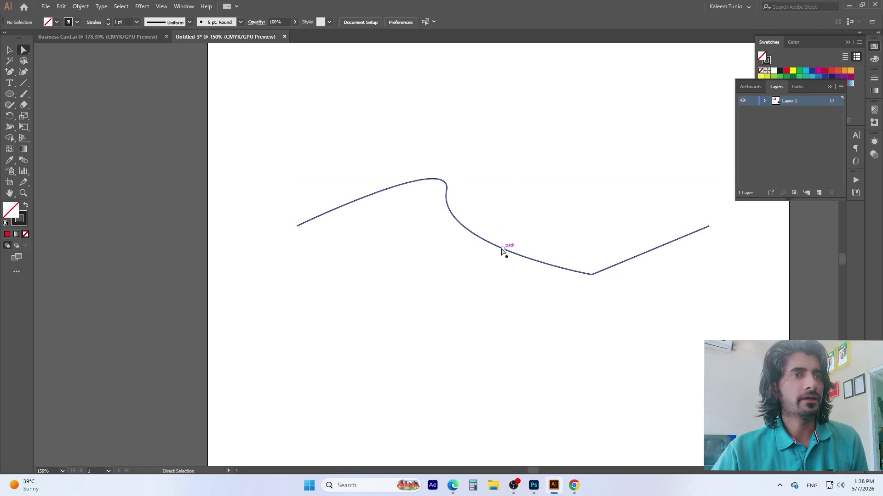
pyautogui.moveTo(504, 250); pyautogui.dragTo(467, 324)
pyautogui.click(457, 202)
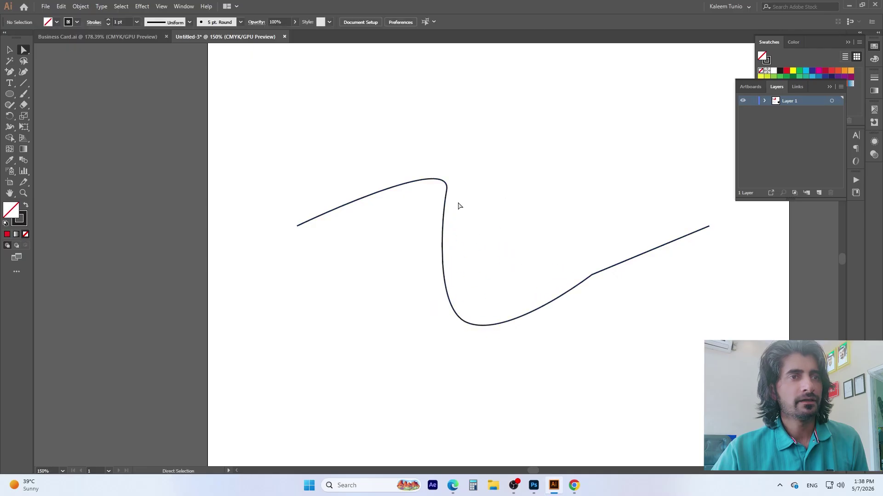
# - Lower the path's upper smooth anchor and tilt its handle up and left, and move the path's right endpoint well down
pyautogui.moveTo(447, 197); pyautogui.dragTo(450, 235)
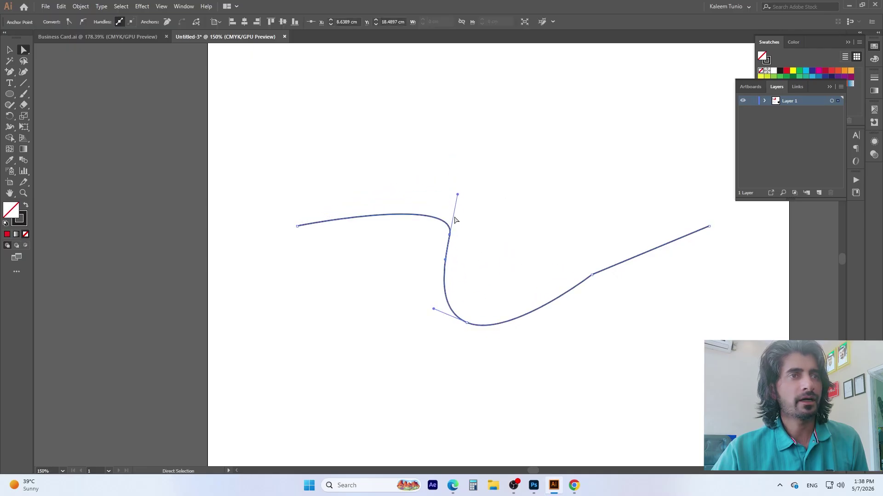
pyautogui.moveTo(462, 193); pyautogui.dragTo(401, 160)
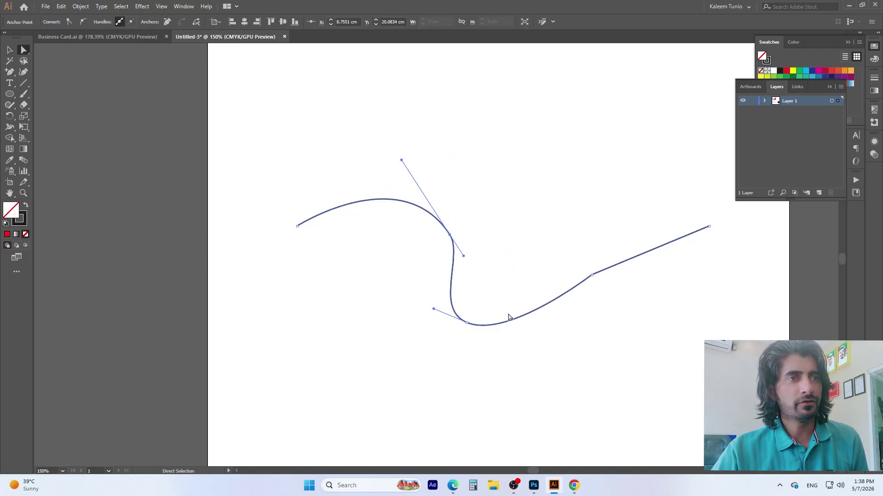
pyautogui.moveTo(591, 275); pyautogui.dragTo(595, 276)
pyautogui.moveTo(709, 226); pyautogui.dragTo(696, 364)
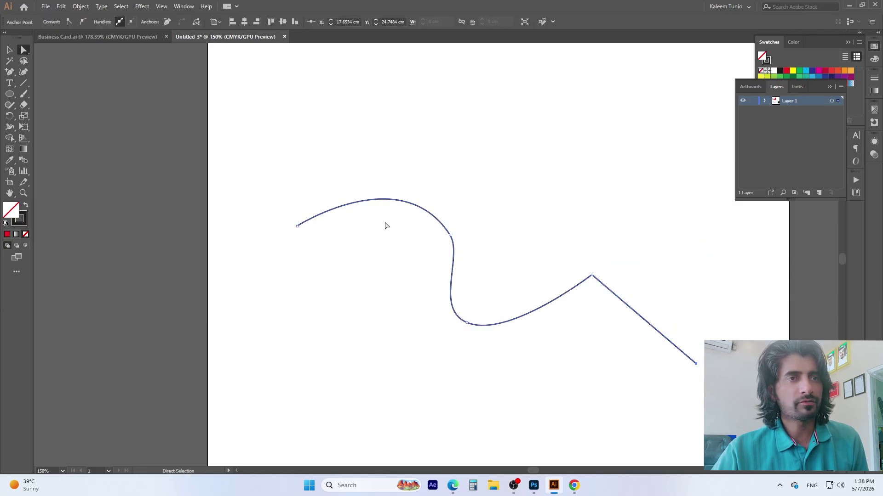
pyautogui.click(10, 72)
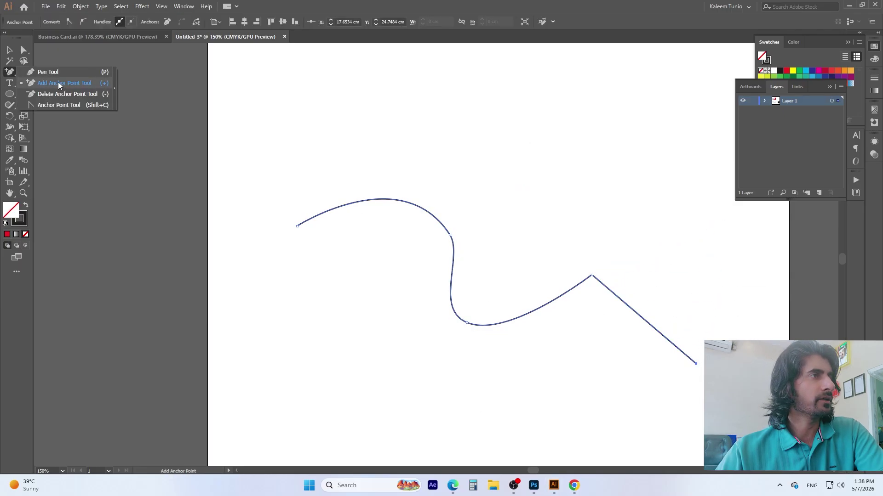
pyautogui.click(58, 84)
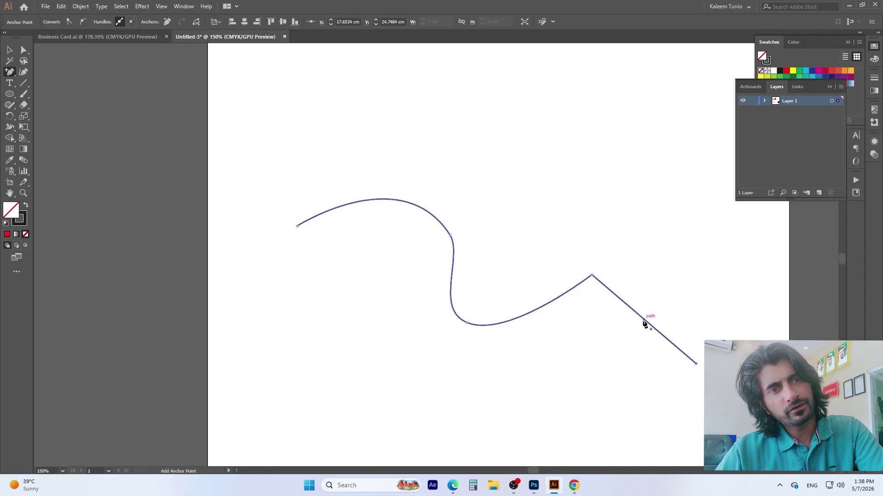
pyautogui.click(9, 49)
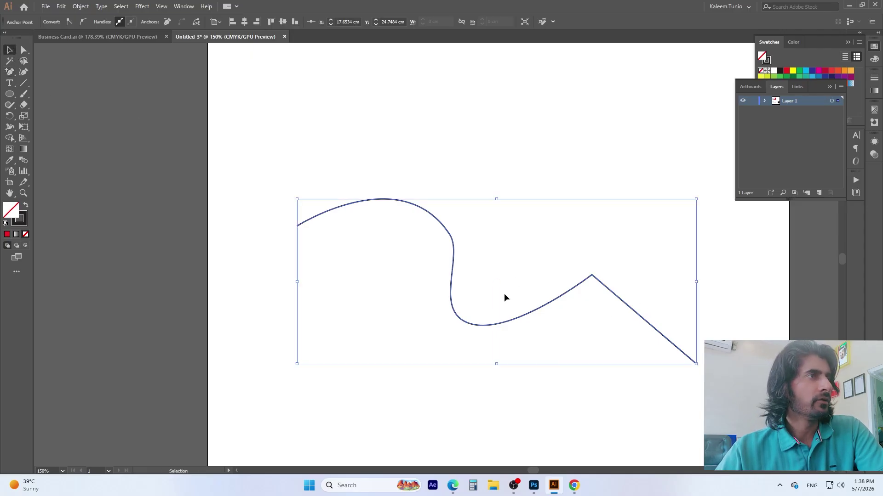
pyautogui.moveTo(471, 196); pyautogui.dragTo(434, 275)
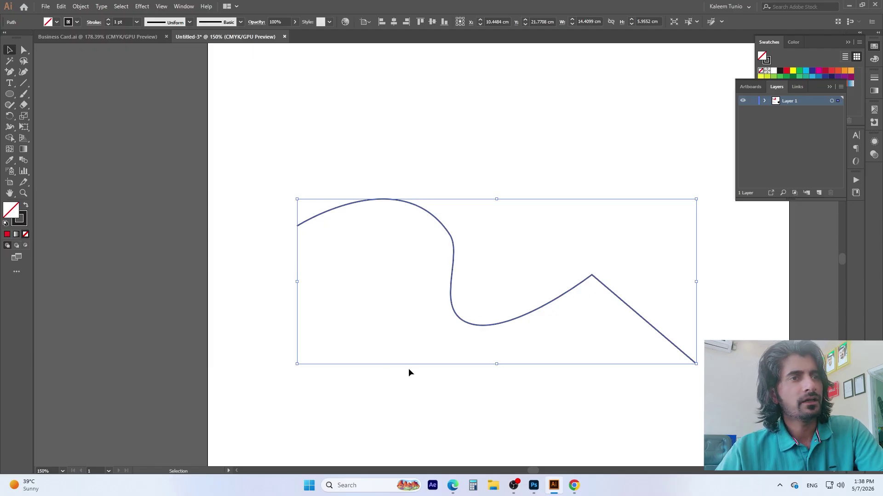
pyautogui.click(381, 322)
pyautogui.press('+')
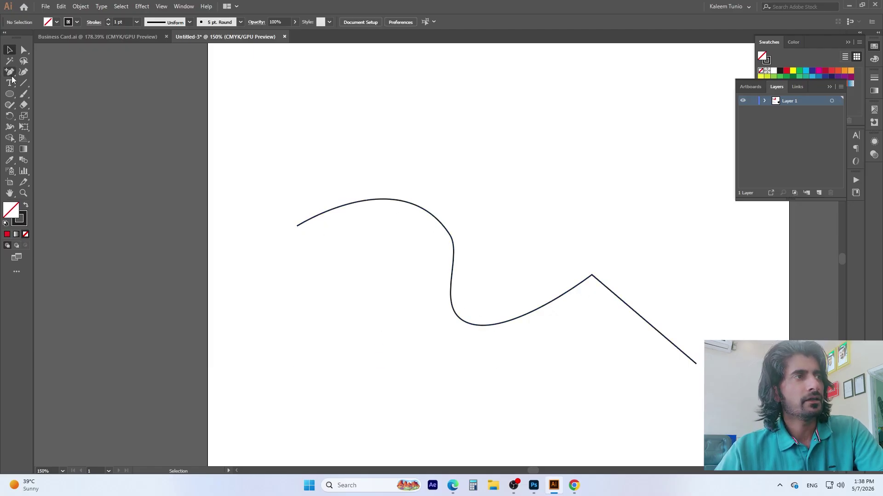
# - Remove the path's left endpoint, valley anchor, corner anchor and upper smooth anchor with the Delete Anchor Point tool
pyautogui.click(8, 94)
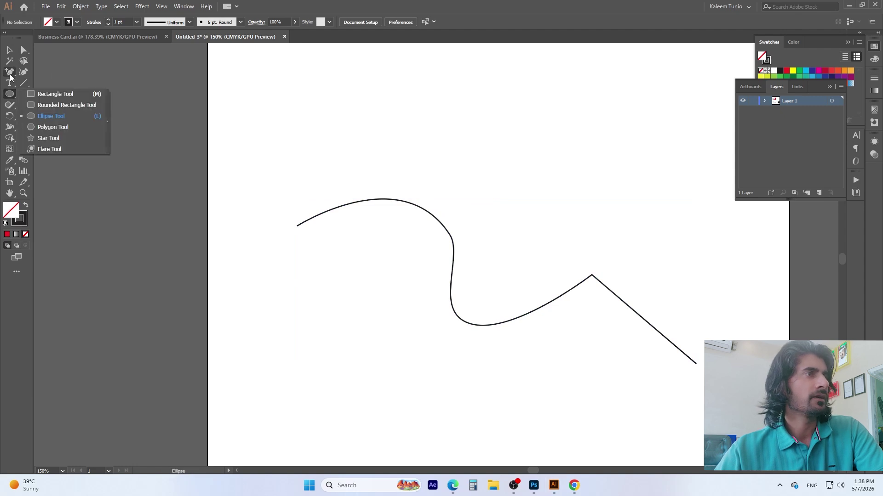
pyautogui.click(10, 72)
pyautogui.click(58, 94)
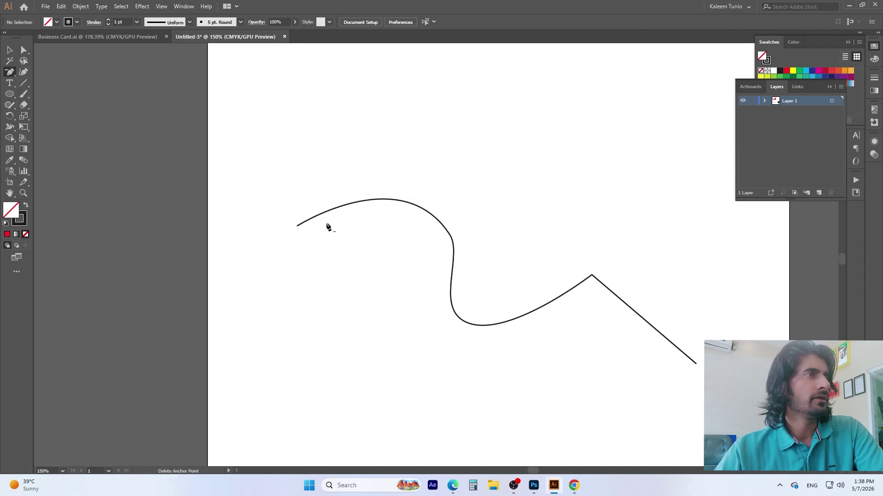
pyautogui.click(297, 227)
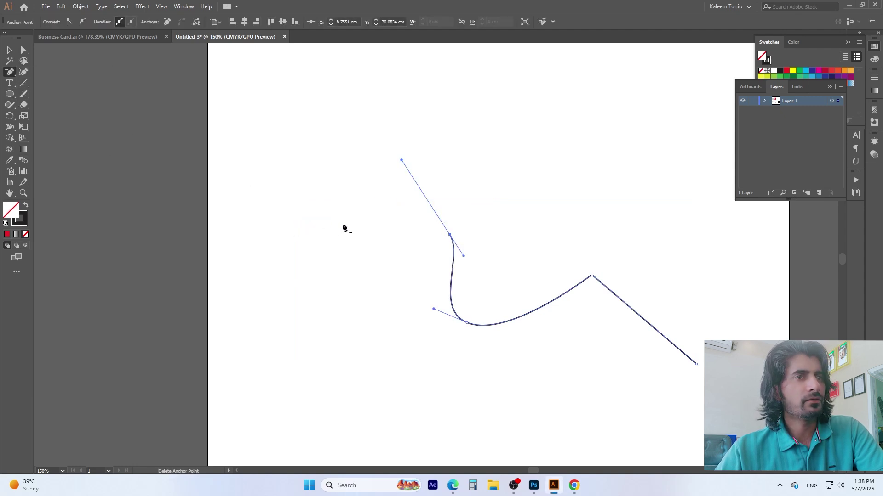
pyautogui.click(467, 325)
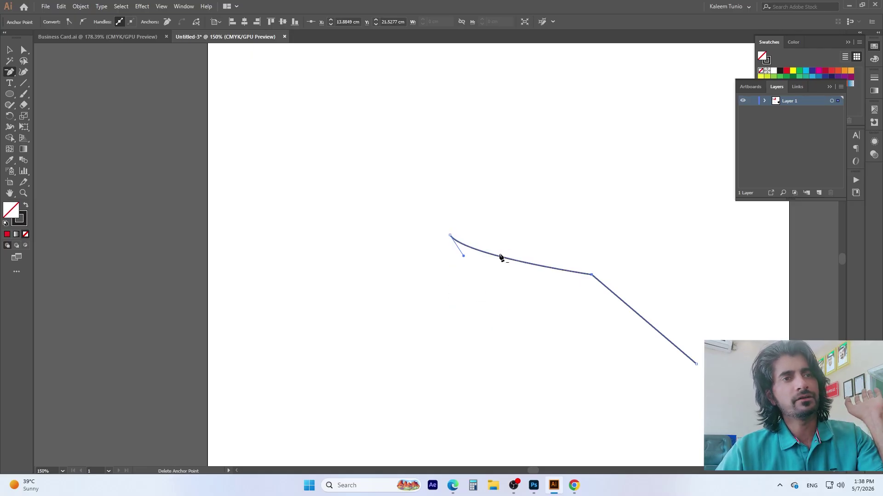
pyautogui.click(592, 275)
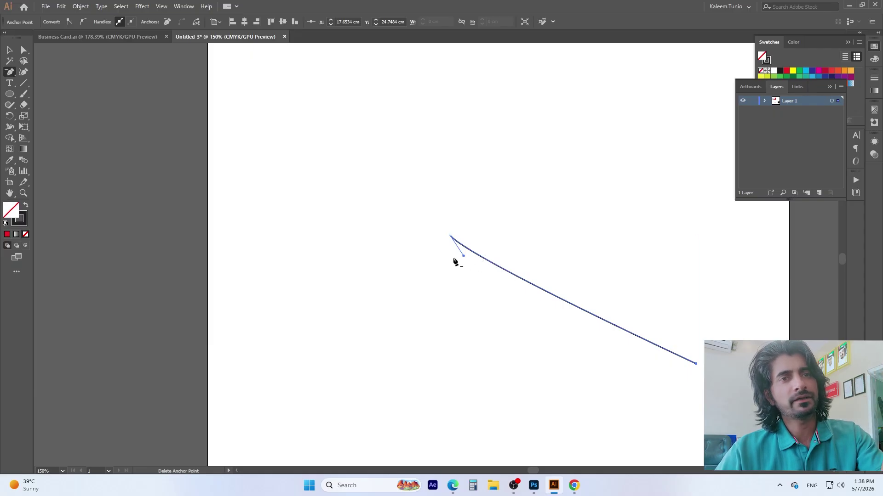
pyautogui.click(450, 237)
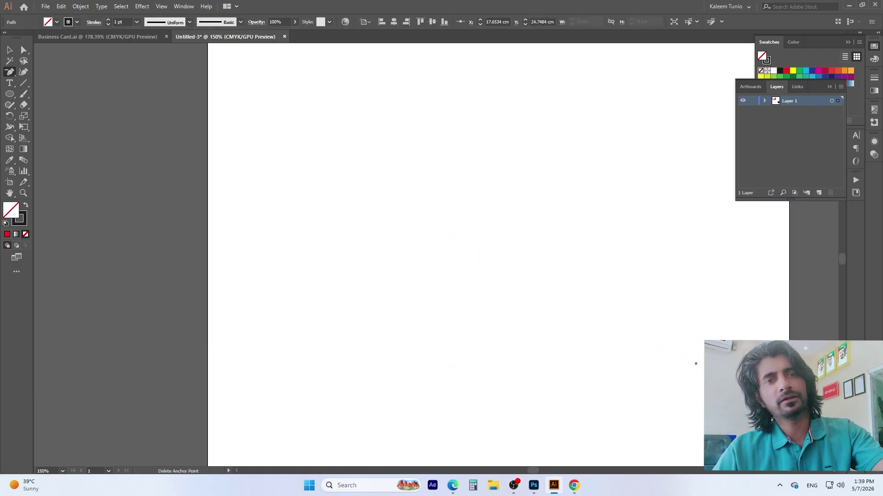
# - Undo the anchor deletions and the right endpoint move, and delete only the anchor at the bottom of the valley
pyautogui.hotkey('ctrl', 'z')
pyautogui.hotkey('ctrl', 'z')
pyautogui.hotkey('ctrl', 'z')
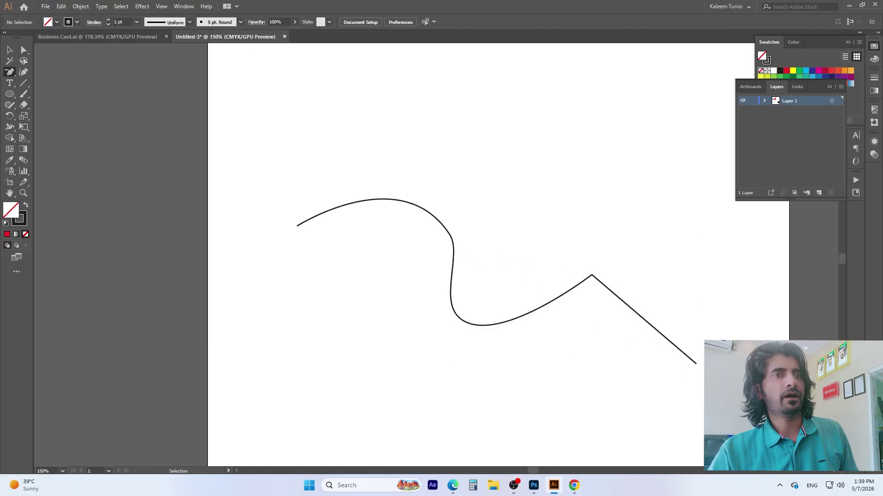
pyautogui.hotkey('ctrl', 'z')
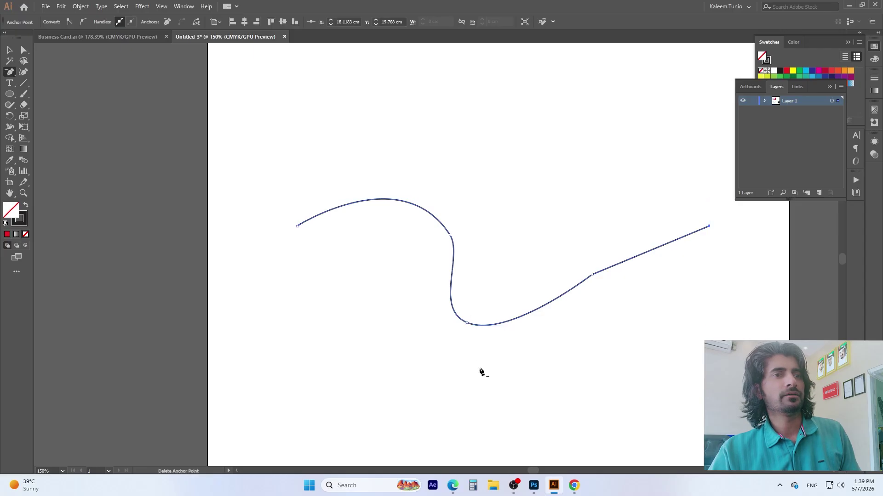
pyautogui.click(467, 323)
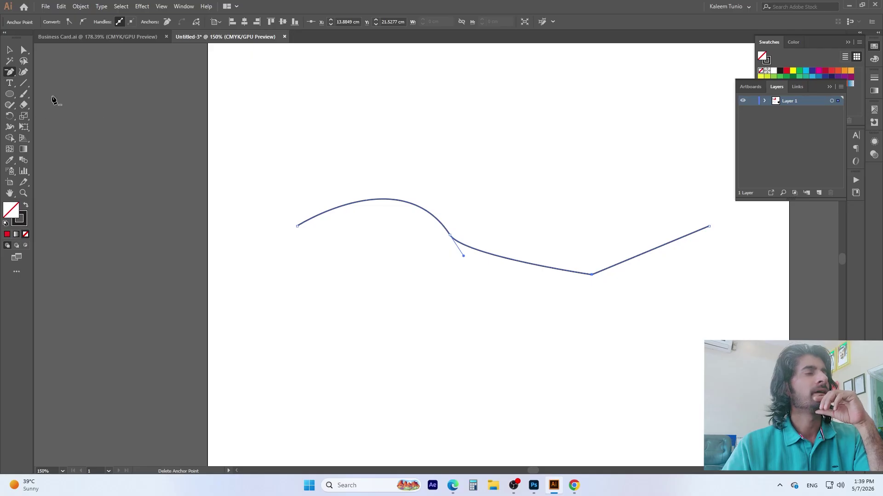
# - Draw a separate horizontal straight line with the Pen tool above the curve, spanning nearly its full width
pyautogui.moveTo(9, 74); pyautogui.dragTo(33, 72)
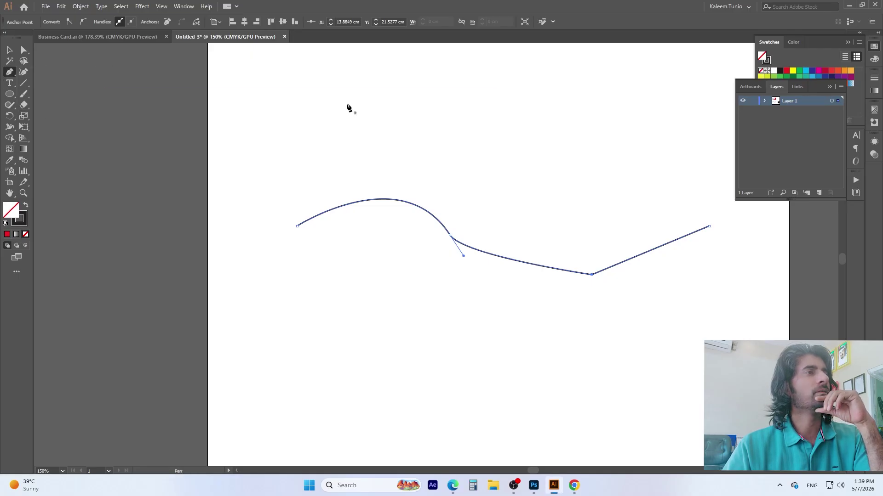
pyautogui.click(297, 98)
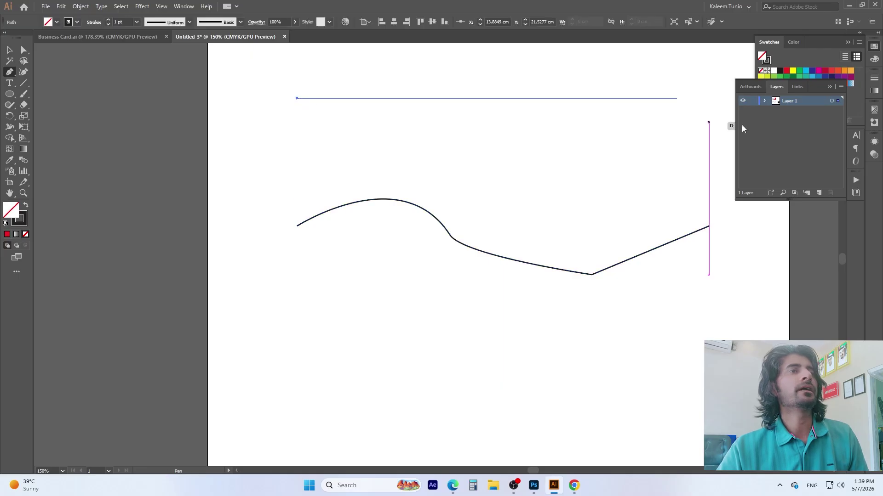
pyautogui.keyDown('shift'); pyautogui.click(703, 99); pyautogui.keyUp('shift')
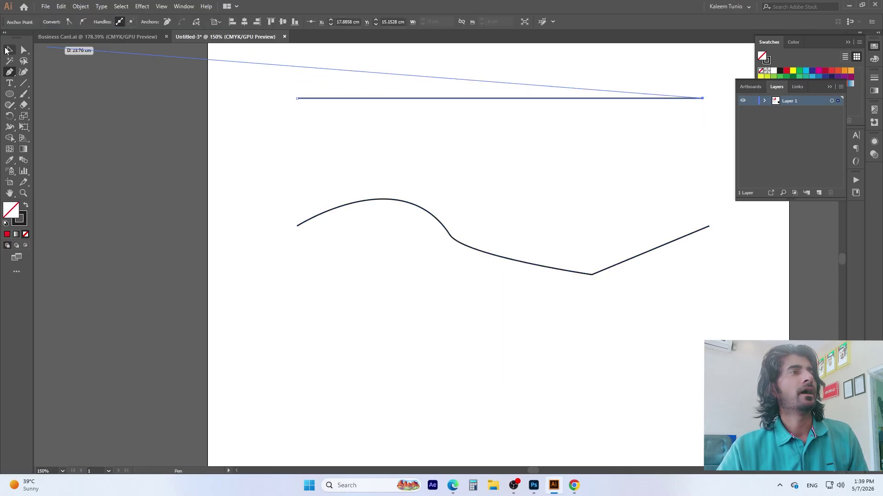
pyautogui.click(9, 49)
pyautogui.click(11, 75)
pyautogui.moveTo(11, 74); pyautogui.dragTo(55, 83)
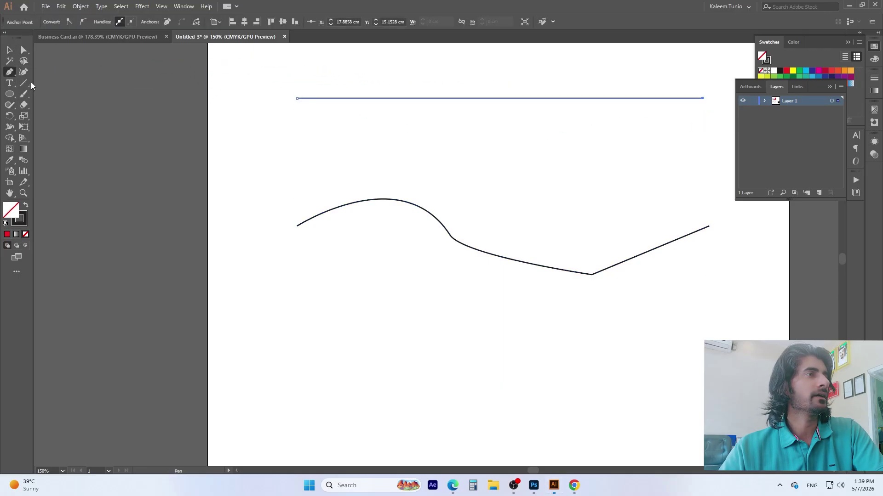
pyautogui.click(297, 99)
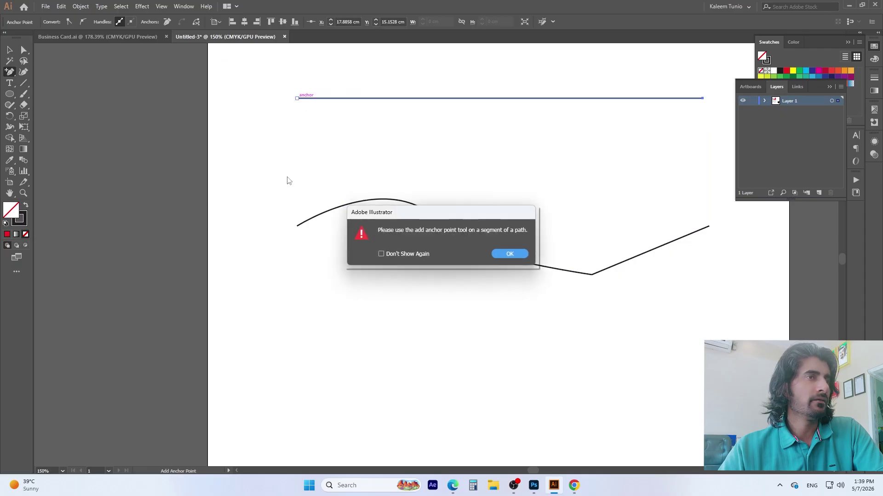
pyautogui.click(493, 258)
# - Join the straight line's left end to the curve's left end with a vertical Pen segment
pyautogui.moveTo(12, 73); pyautogui.dragTo(37, 72)
pyautogui.click(297, 98)
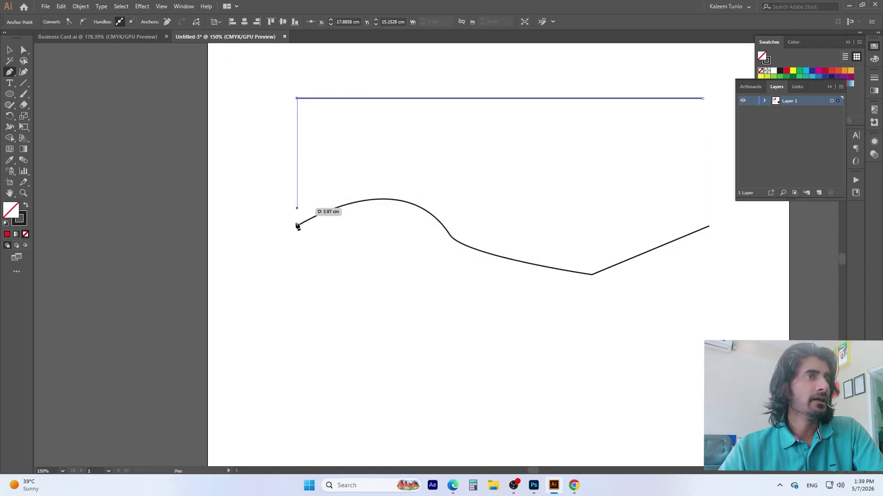
pyautogui.click(298, 226)
pyautogui.click(10, 51)
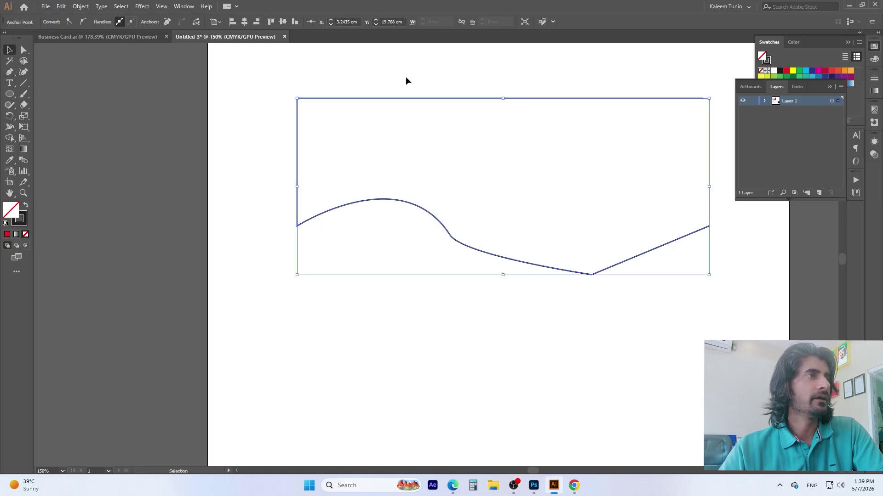
# - Select the whole joined path and delete it from the artboard
pyautogui.moveTo(282, 73); pyautogui.dragTo(699, 298)
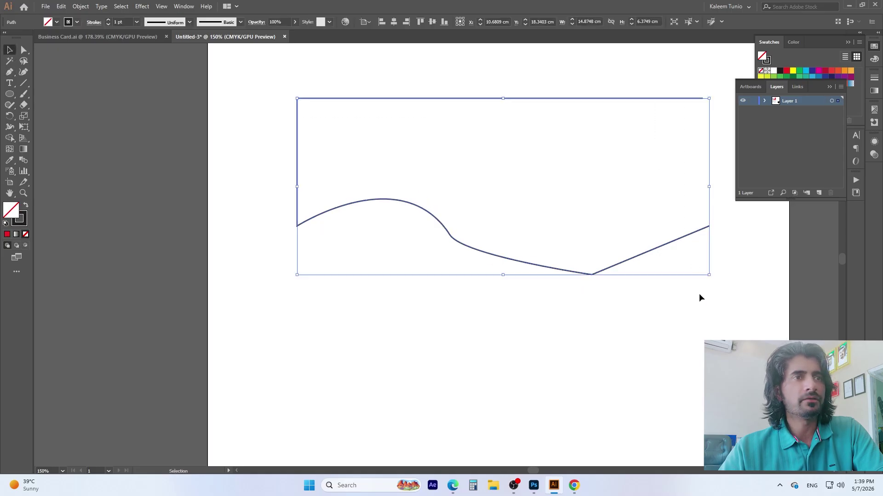
pyautogui.click(699, 295)
pyautogui.moveTo(290, 93); pyautogui.dragTo(696, 321)
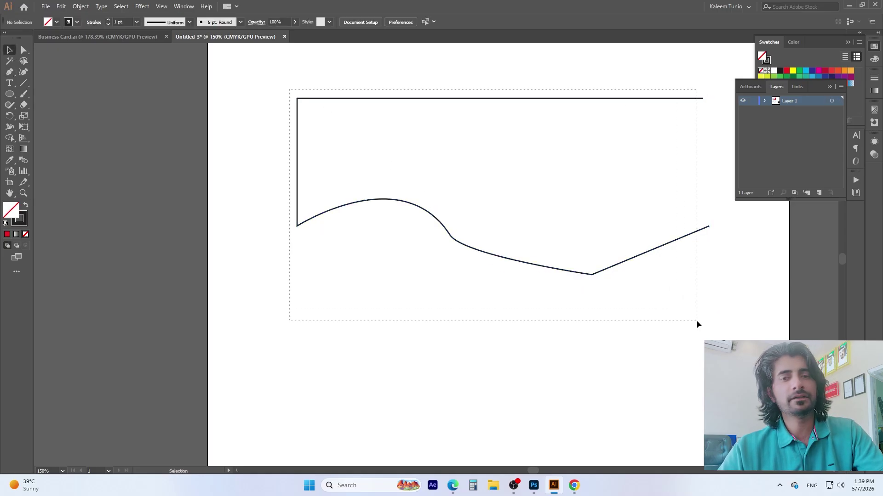
pyautogui.press('Delete')
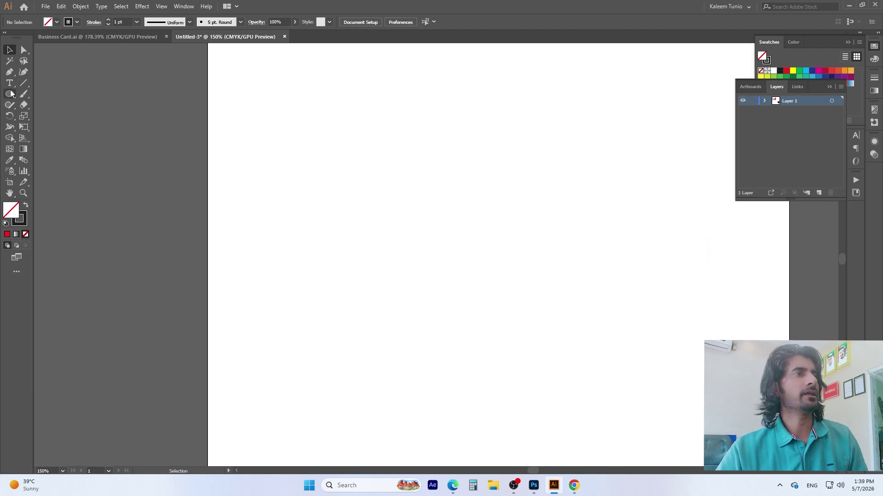
# - Draw a wide shallow arch with the Pen tool and remove the outgoing handle at its right end
pyautogui.click(10, 71)
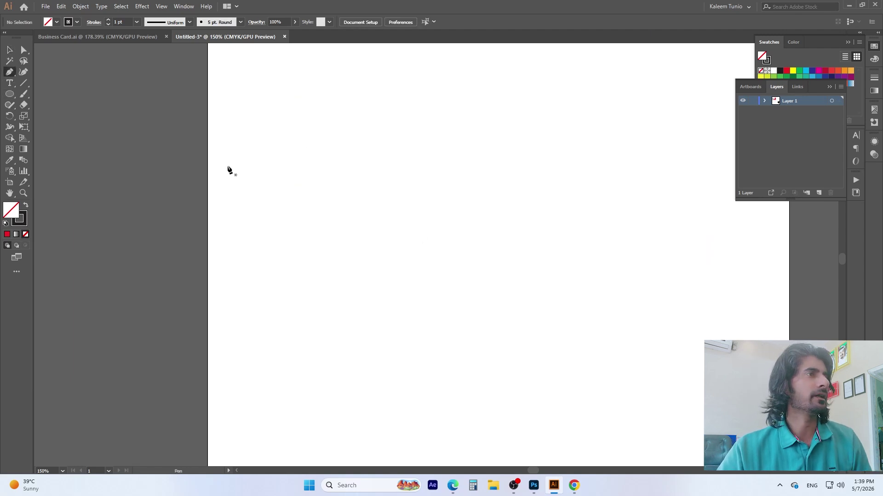
pyautogui.click(227, 210)
pyautogui.hscroll(5, 455, 243)
pyautogui.moveTo(506, 207); pyautogui.dragTo(723, 286)
pyautogui.click(502, 206)
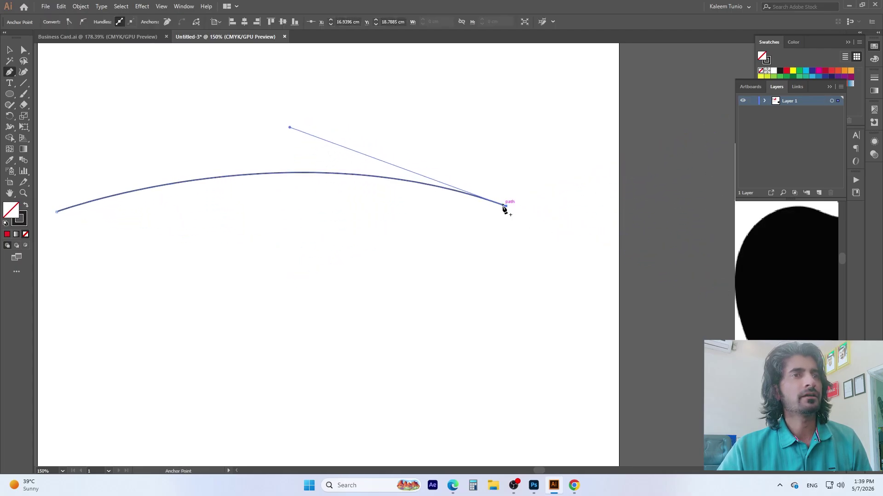
# - Continue the arch with straight segments right, up, across and back down, closing a shape about 20 cm wide and 3.6 cm tall
pyautogui.moveTo(506, 208); pyautogui.dragTo(619, 248)
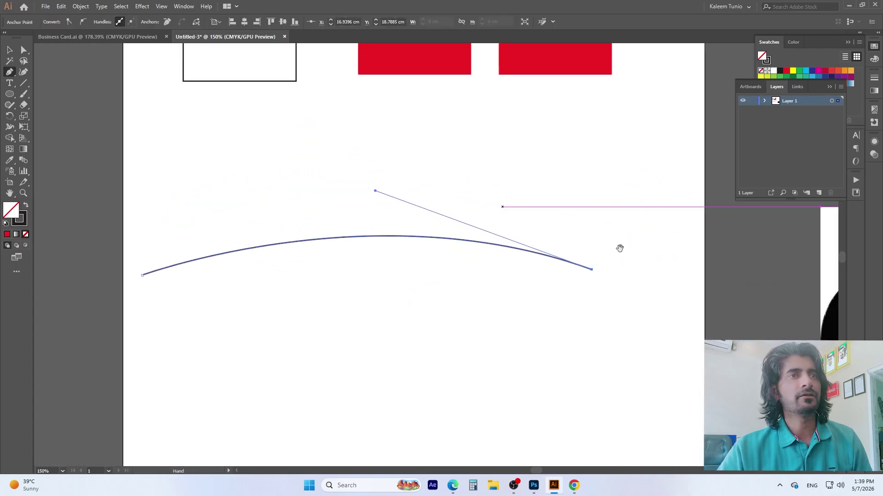
pyautogui.keyDown('shift'); pyautogui.click(697, 258); pyautogui.keyUp('shift')
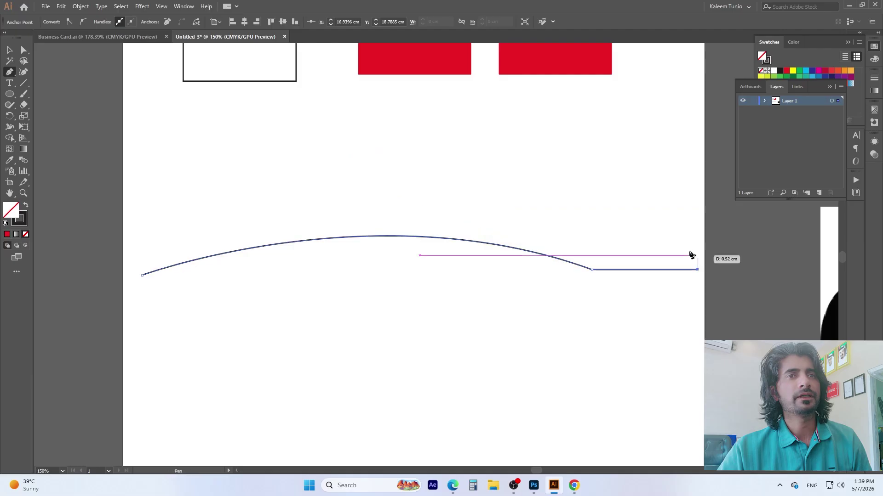
pyautogui.keyDown('shift'); pyautogui.click(676, 175); pyautogui.keyUp('shift')
pyautogui.keyDown('shift'); pyautogui.click(142, 199); pyautogui.keyUp('shift')
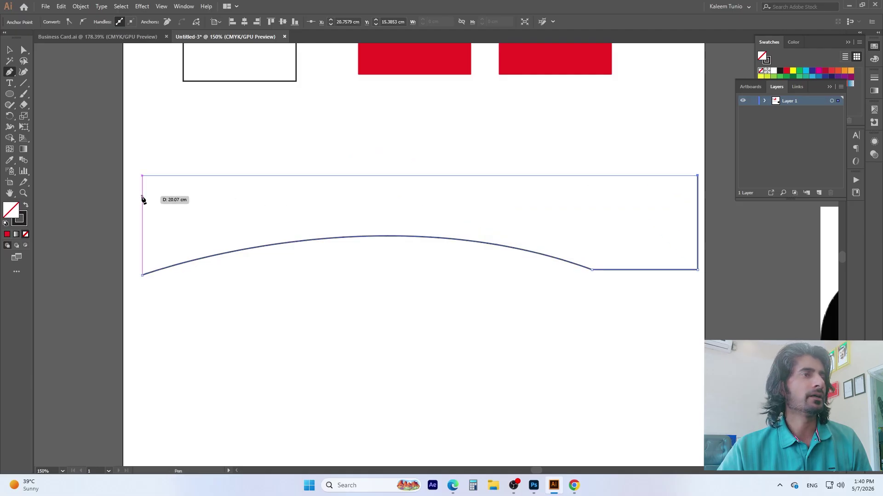
pyautogui.click(142, 275)
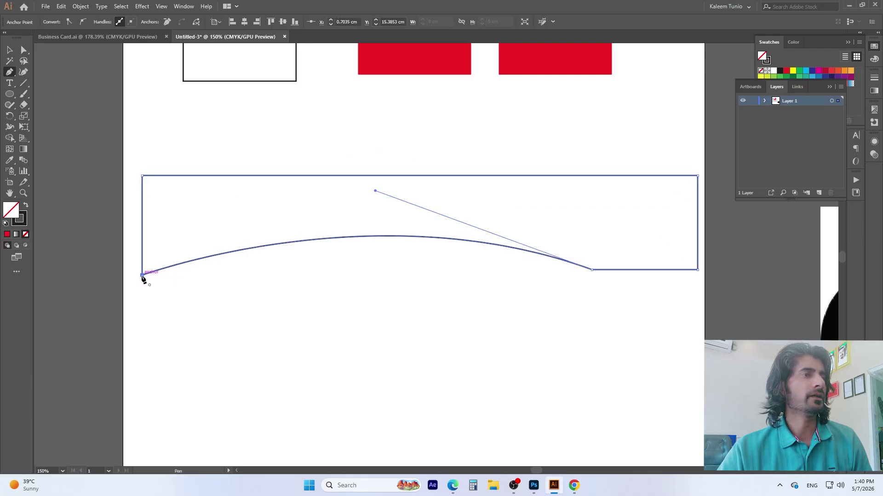
# - Swap the closed shape's fill and stroke to give it a solid black fill without an outline, and deselect it
pyautogui.keyDown('ctrl'); pyautogui.click(593, 308); pyautogui.keyUp('ctrl')
pyautogui.press('v')
pyautogui.click(606, 269)
pyautogui.hotkey('shift', 'x')
pyautogui.click(597, 150)
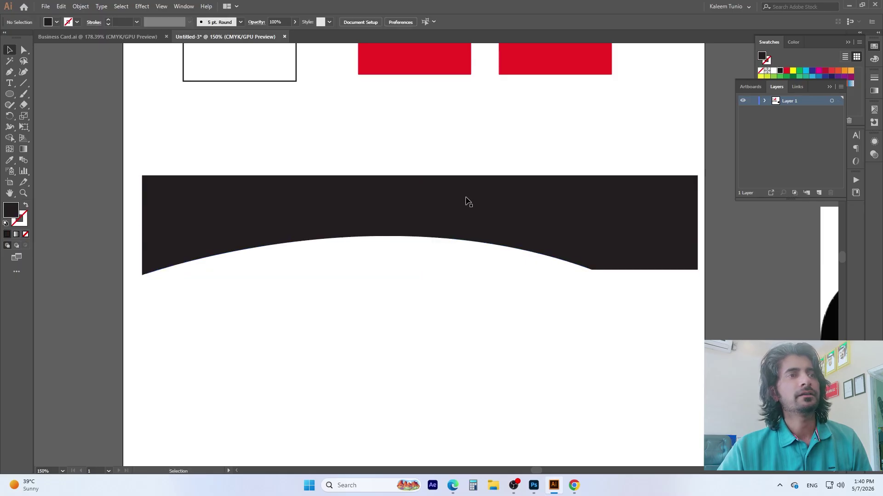
# - Convert the corner anchor where the arch meets the short straight bottom edge to a smooth point
pyautogui.click(17, 73)
pyautogui.click(39, 73)
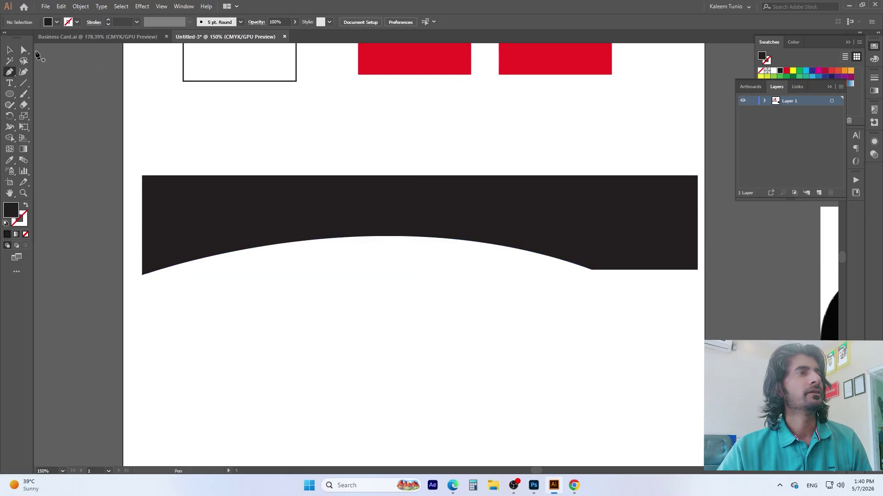
pyautogui.click(22, 50)
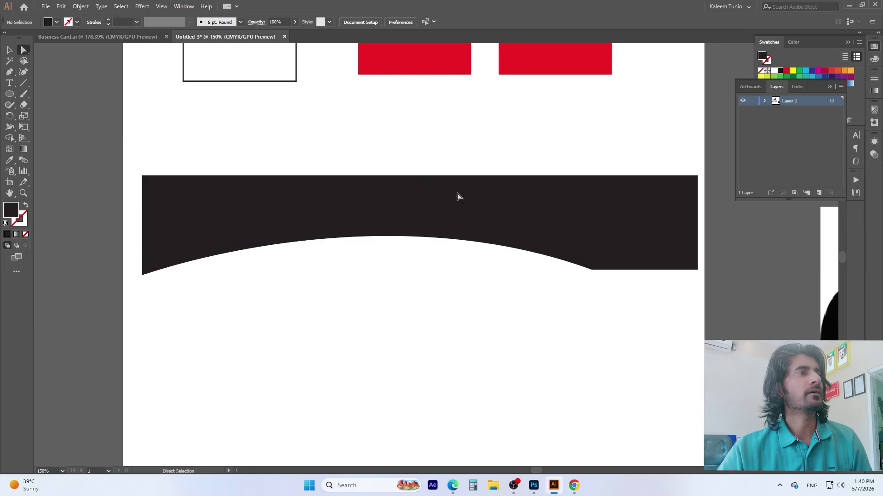
pyautogui.click(592, 271)
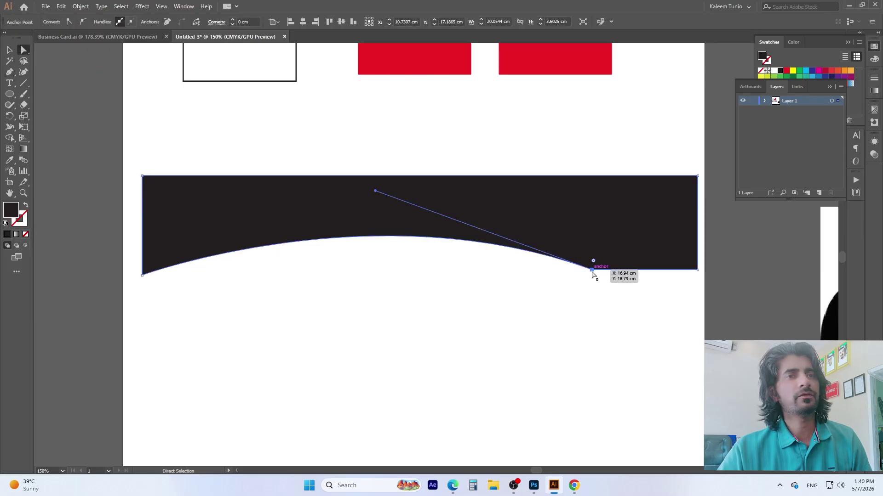
pyautogui.click(83, 21)
pyautogui.click(455, 250)
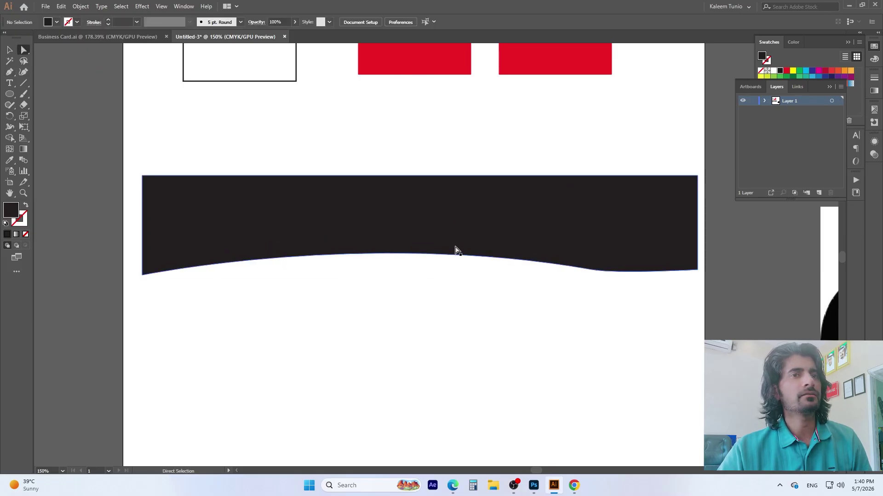
# - Bend the black shape's bottom arch into a taller curve, and move the whole shape higher on the artboard
pyautogui.click(435, 256)
pyautogui.moveTo(365, 230); pyautogui.dragTo(350, 157)
pyautogui.click(352, 130)
pyautogui.press('v')
pyautogui.moveTo(426, 189); pyautogui.dragTo(440, 150)
pyautogui.click(727, 298)
pyautogui.press('a')
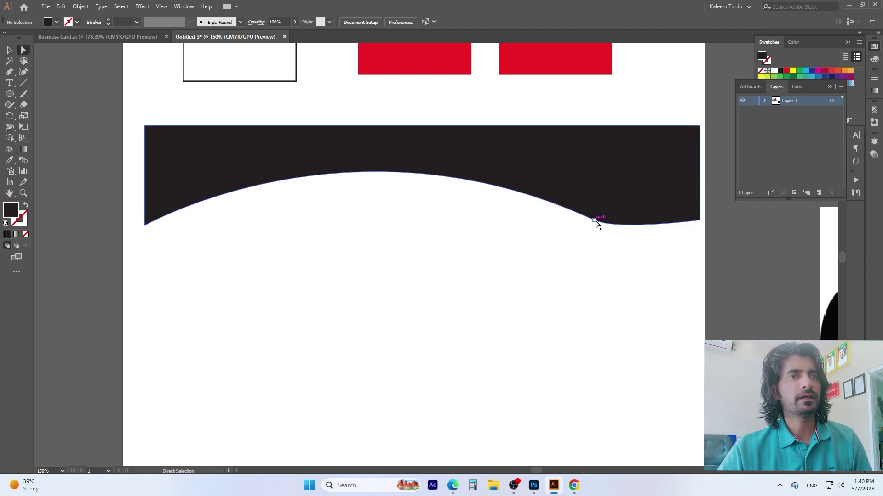
# - Shift the smooth point on the bottom edge toward the arch's centre, try lowering the bottom-right corner, and undo that corner change
pyautogui.moveTo(594, 220); pyautogui.dragTo(494, 227)
pyautogui.moveTo(700, 220); pyautogui.dragTo(699, 241)
pyautogui.click(676, 292)
pyautogui.hotkey('ctrl', 'z')
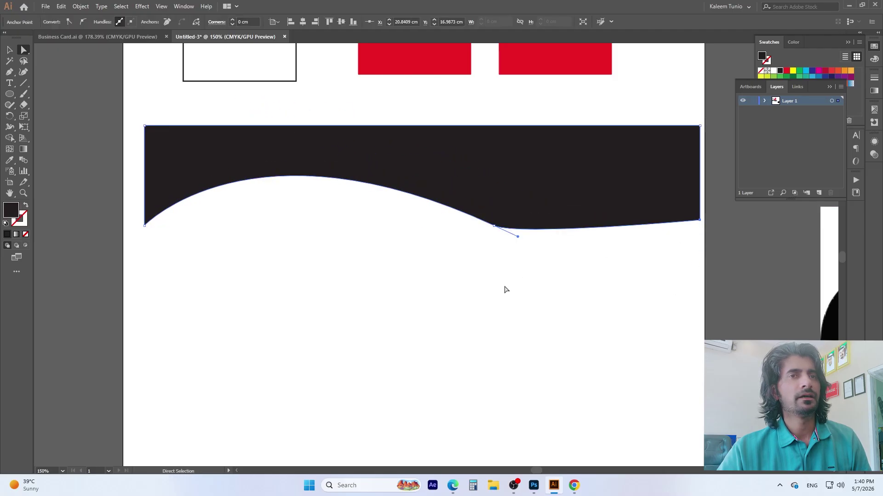
# - Delete the black arched shape from the artboard
pyautogui.click(507, 290)
pyautogui.press('v')
pyautogui.click(384, 167)
pyautogui.press('Delete')
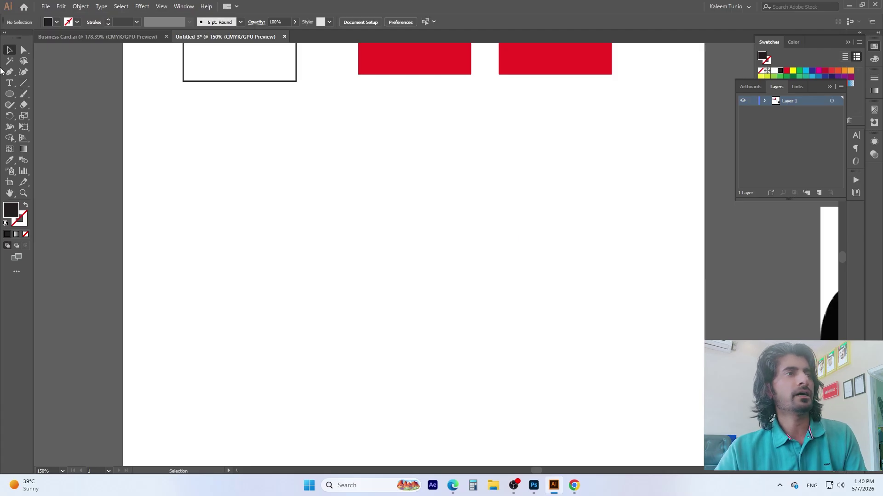
# - Draw a black circle about 7.8 cm in diameter in the middle of the artboard with the Ellipse tool
pyautogui.press('p')
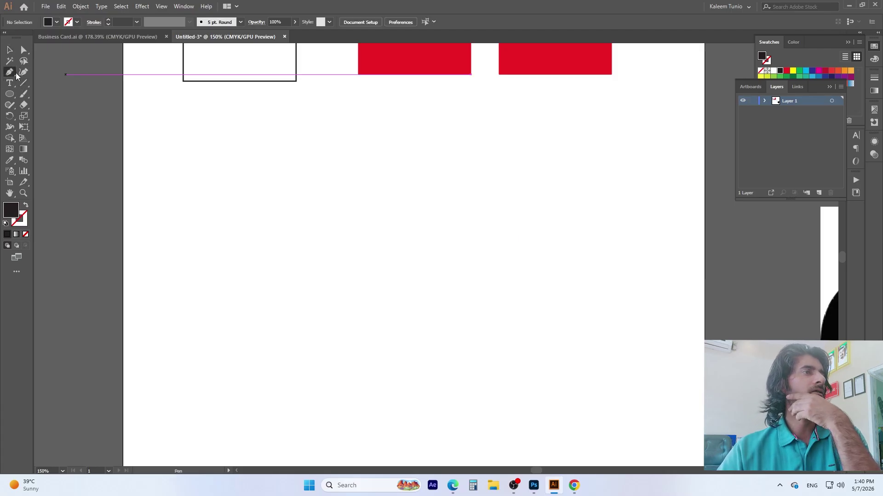
pyautogui.rightClick(9, 72)
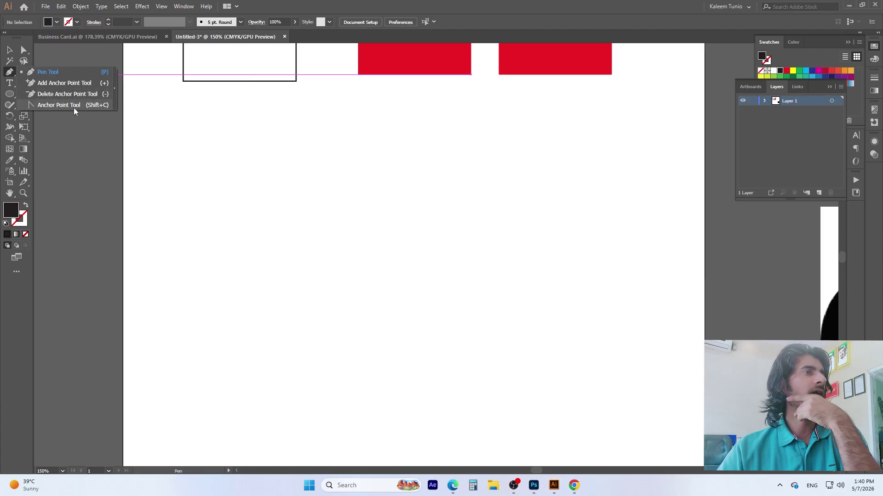
pyautogui.click(10, 94)
pyautogui.rightClick(10, 94)
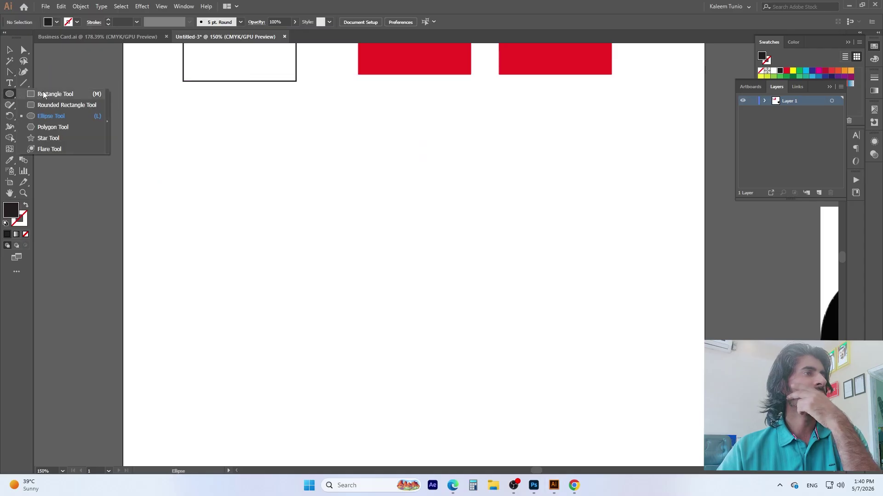
pyautogui.click(47, 120)
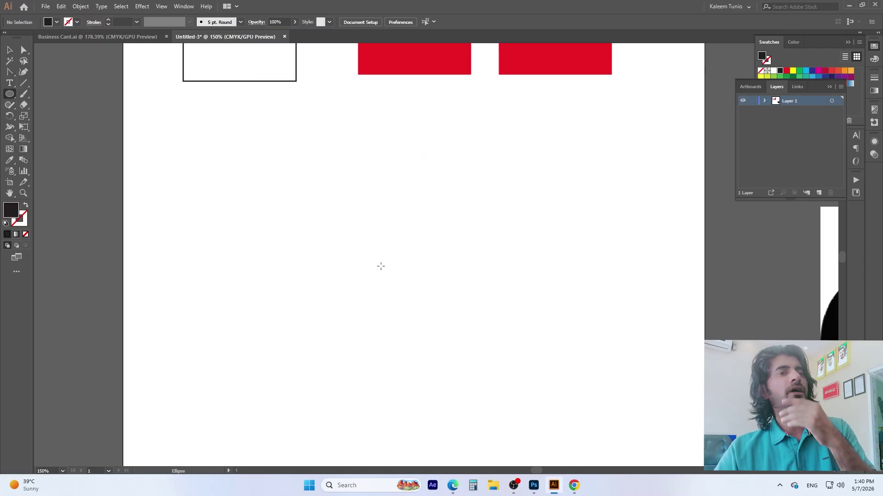
pyautogui.moveTo(410, 257)
pyautogui.mouseDown()
pyautogui.moveTo(497, 284)
pyautogui.moveTo(519, 306)
pyautogui.mouseUp()
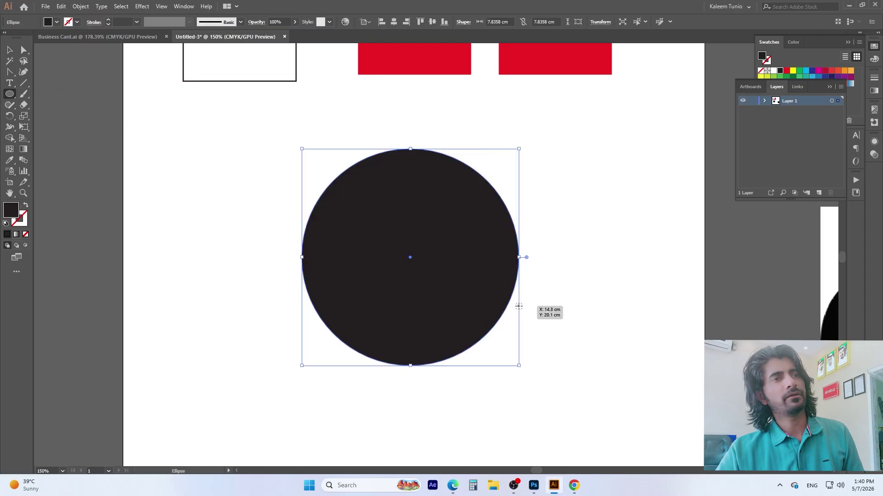
# - Convert the circle's top and bottom anchors to sharp corners with the Anchor Point tool
pyautogui.click(10, 72)
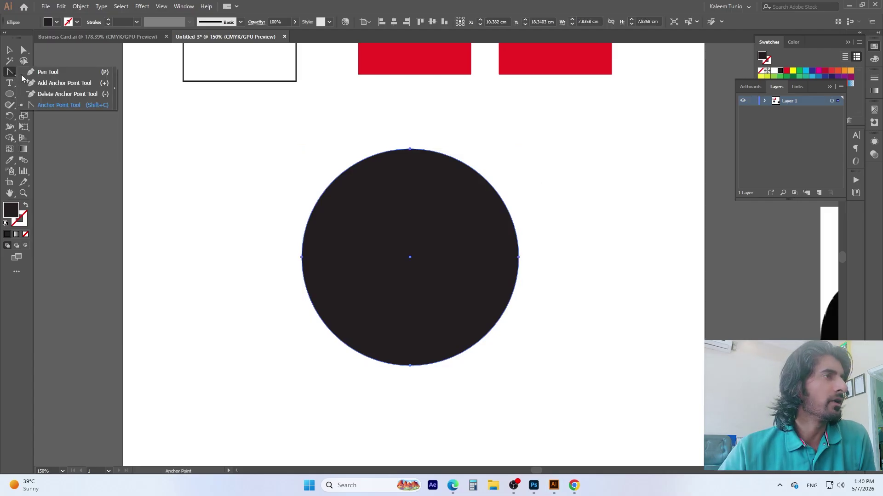
pyautogui.click(56, 106)
pyautogui.click(413, 149)
pyautogui.click(413, 148)
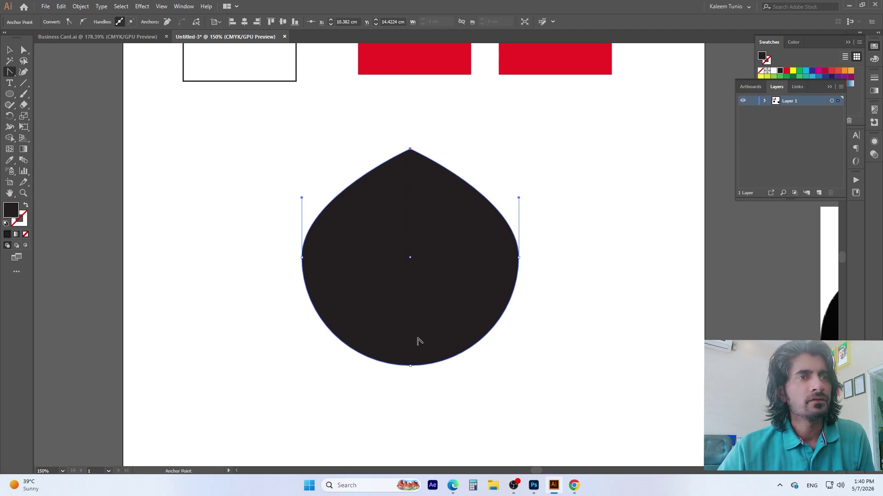
pyautogui.click(411, 366)
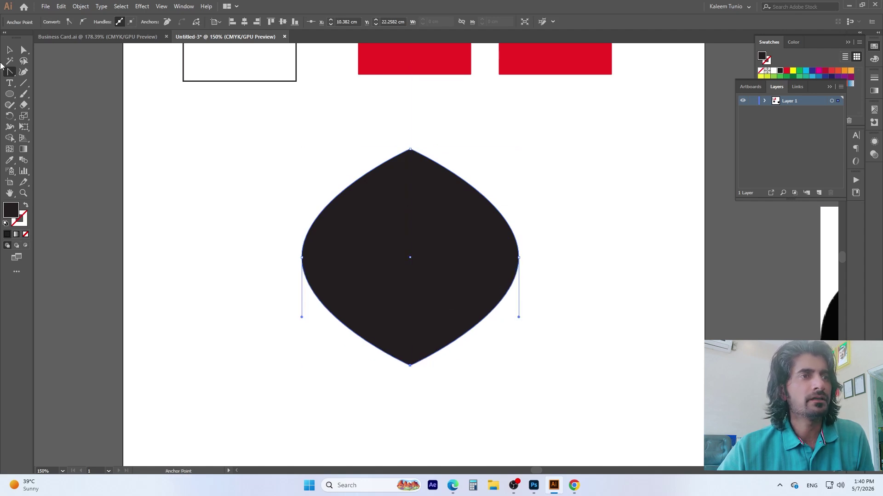
# - Narrow the pointed black shape symmetrically about its centre to about 3.9 cm wide
pyautogui.press('v')
pyautogui.moveTo(518, 258); pyautogui.dragTo(464, 256)
pyautogui.click(485, 211)
pyautogui.click(427, 203)
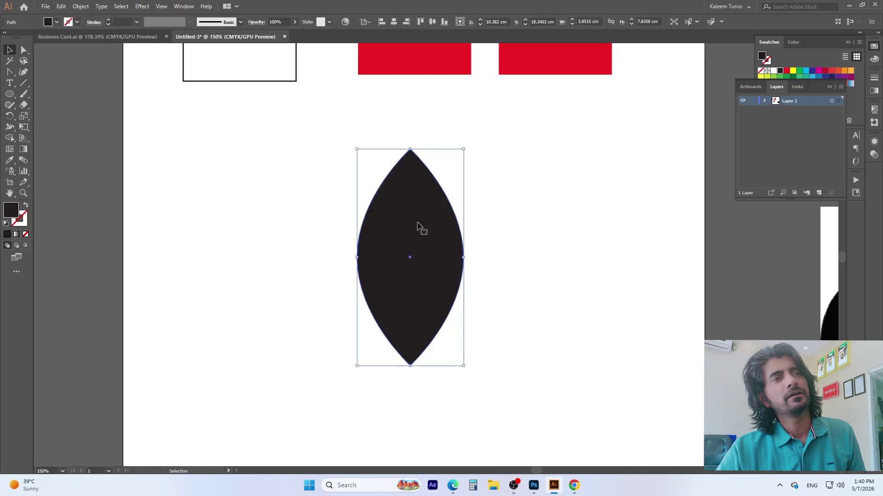
# - Rotate the leaf shape 90° to lie horizontally, and swap its fill and stroke to leave only a black outline
pyautogui.moveTo(465, 146); pyautogui.dragTo(516, 320)
pyautogui.hotkey('shift', 'x')
pyautogui.click(507, 306)
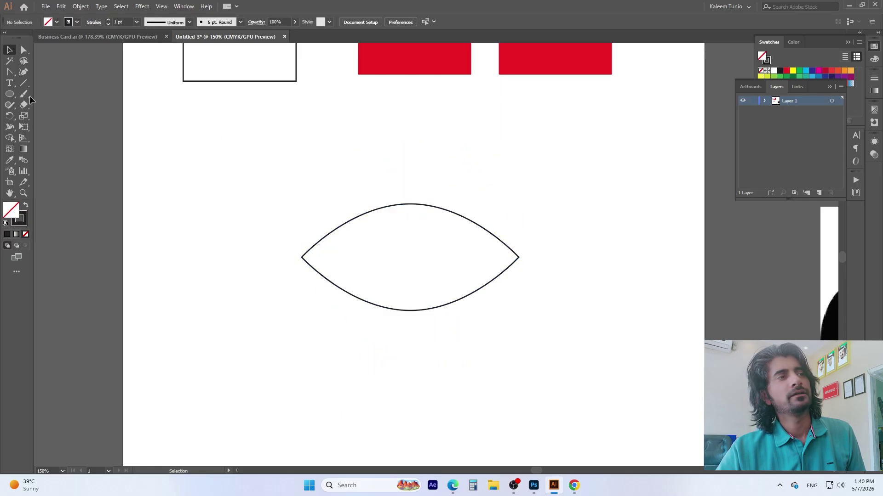
# - Draw an outlined circle about 1.8 cm in diameter from the centre of the horizontal leaf shape, and deselect it
pyautogui.moveTo(9, 96); pyautogui.dragTo(48, 114)
pyautogui.moveTo(410, 258); pyautogui.dragTo(436, 282)
pyautogui.press('v')
pyautogui.click(472, 174)
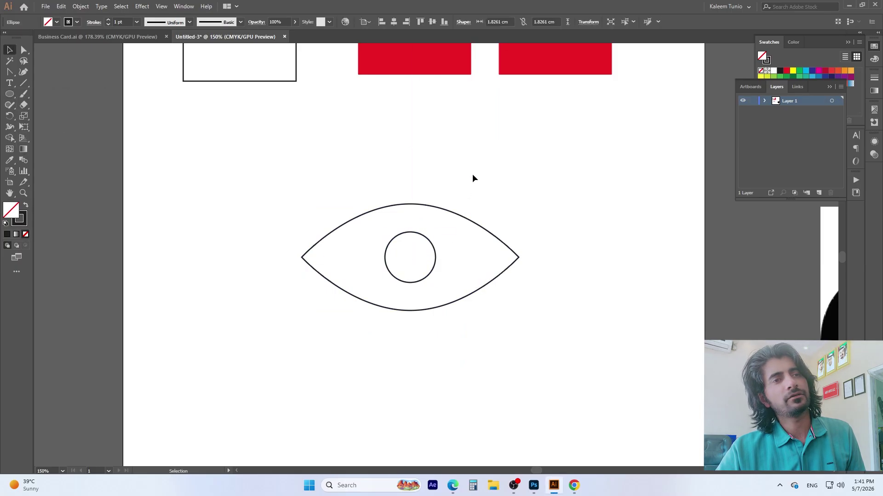
pyautogui.moveTo(472, 174); pyautogui.dragTo(387, 316)
pyautogui.click(415, 161)
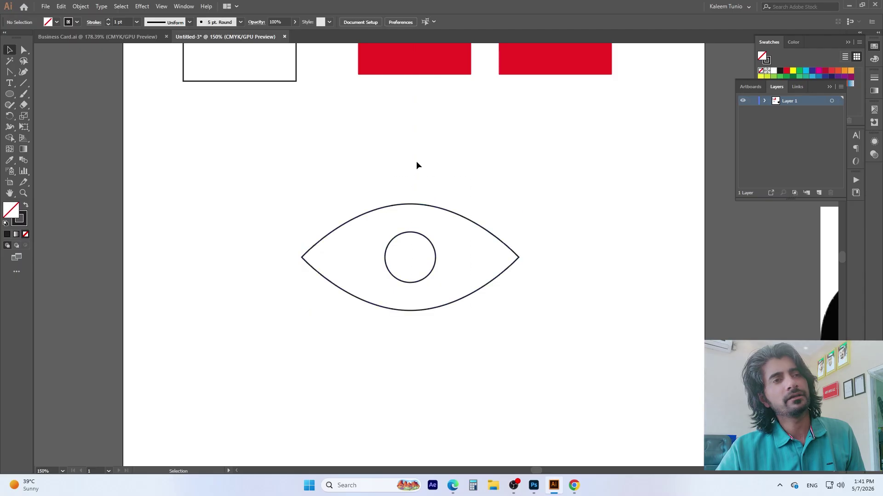
pyautogui.moveTo(416, 161); pyautogui.dragTo(479, 314)
pyautogui.click(432, 225)
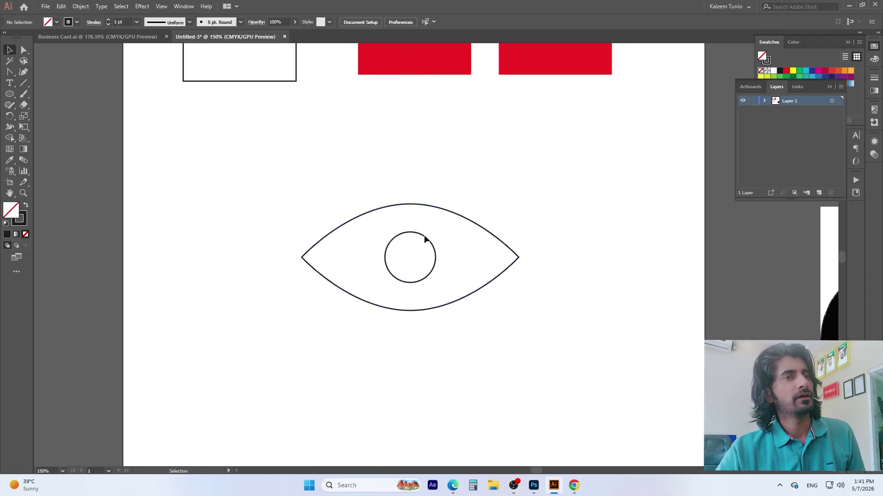
# - Convert the small inner circle's top and bottom anchors to sharp corners with the Anchor Point tool
pyautogui.click(420, 236)
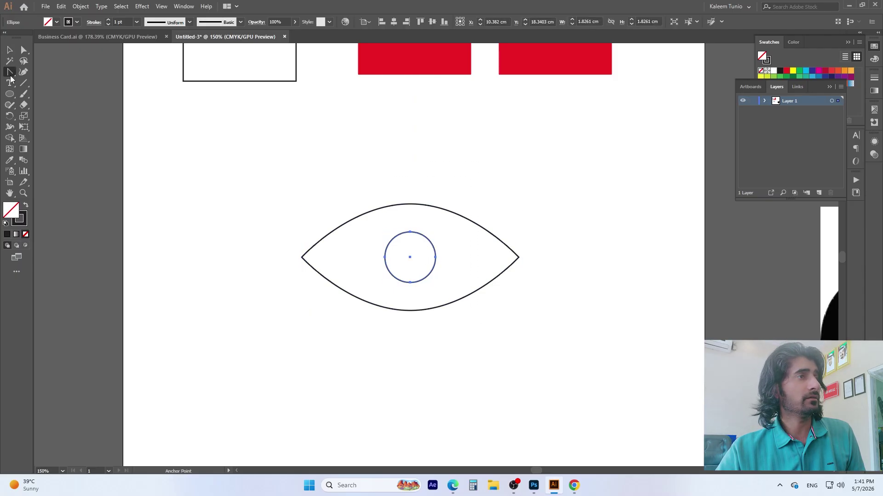
pyautogui.moveTo(10, 71); pyautogui.dragTo(51, 102)
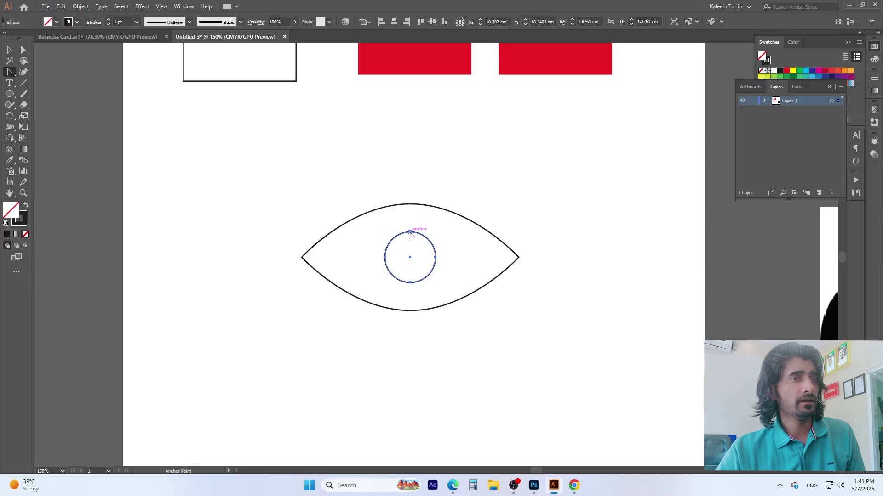
pyautogui.click(410, 233)
pyautogui.click(410, 282)
pyautogui.moveTo(410, 282); pyautogui.dragTo(411, 286)
# - Narrow the small inner pointed shape symmetrically to about 1.1 cm wide
pyautogui.click(24, 50)
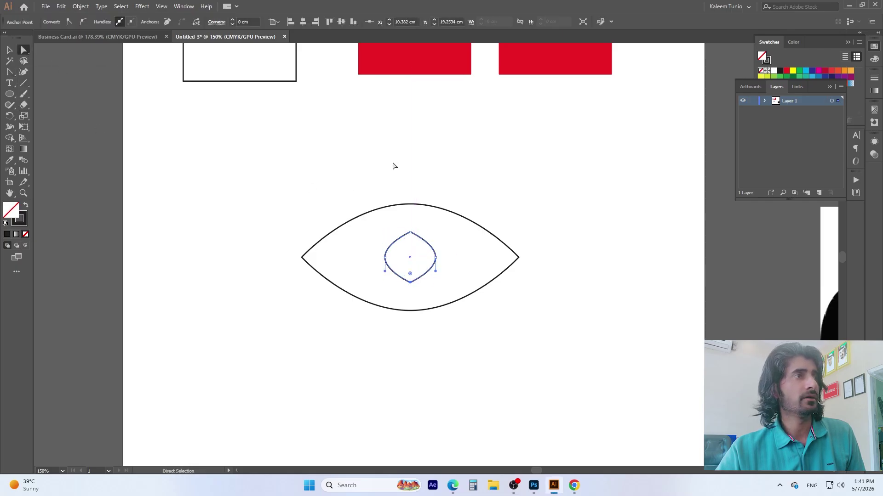
pyautogui.click(416, 251)
pyautogui.click(435, 258)
pyautogui.press('v')
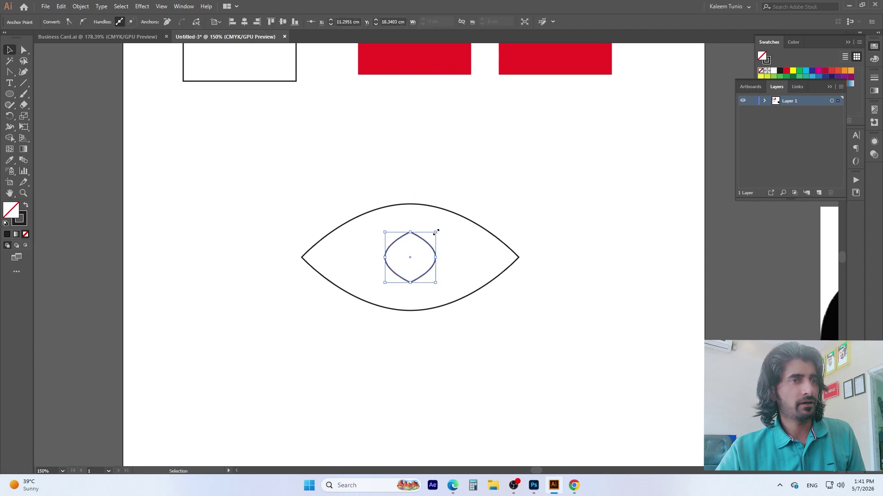
pyautogui.click(446, 256)
pyautogui.scroll(1, 431, 252)
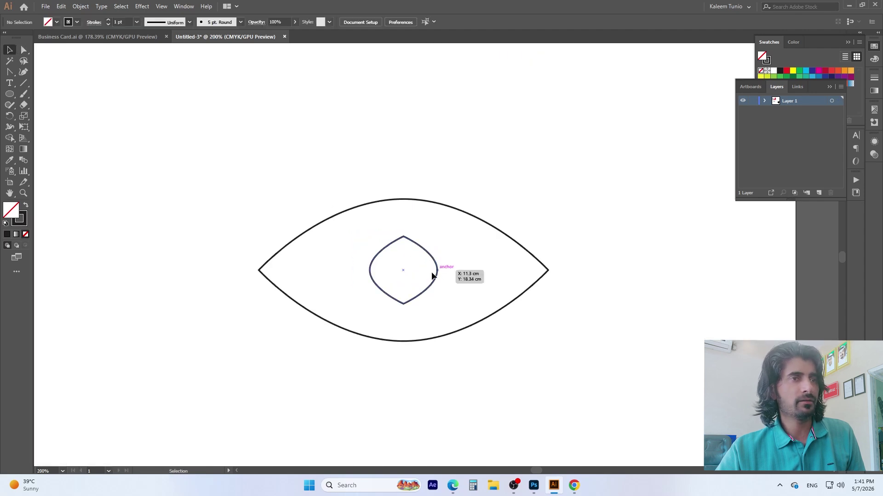
pyautogui.click(437, 272)
pyautogui.moveTo(437, 270); pyautogui.dragTo(424, 271)
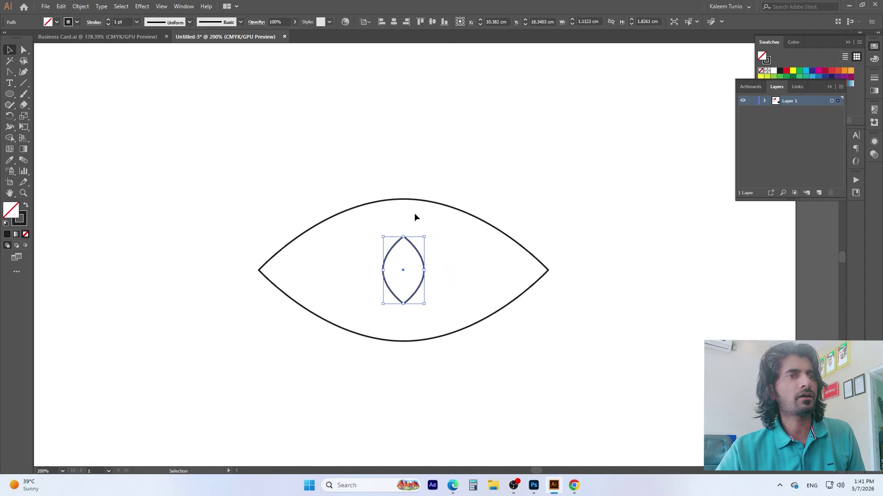
# - Stretch the inner pointed shape to about 5.8 cm tall and widen it symmetrically so it broadly crosses the eye outline
pyautogui.moveTo(405, 234); pyautogui.dragTo(403, 163)
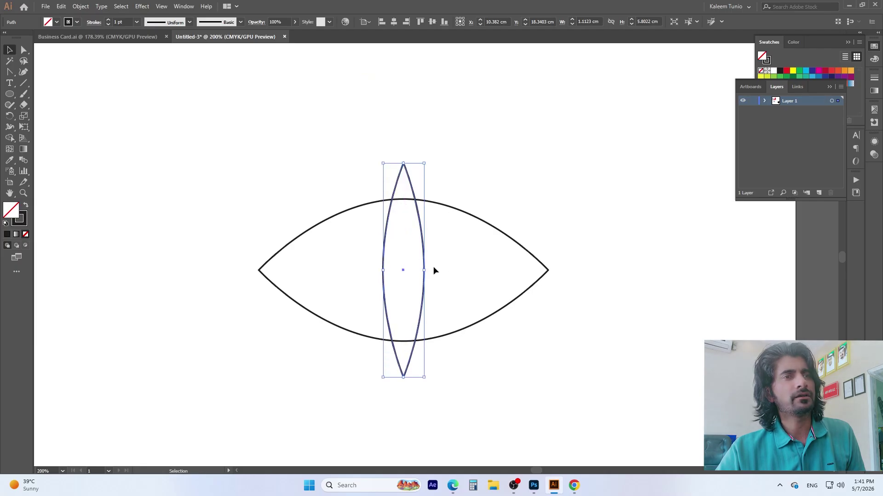
pyautogui.moveTo(425, 269); pyautogui.dragTo(479, 270)
pyautogui.click(420, 137)
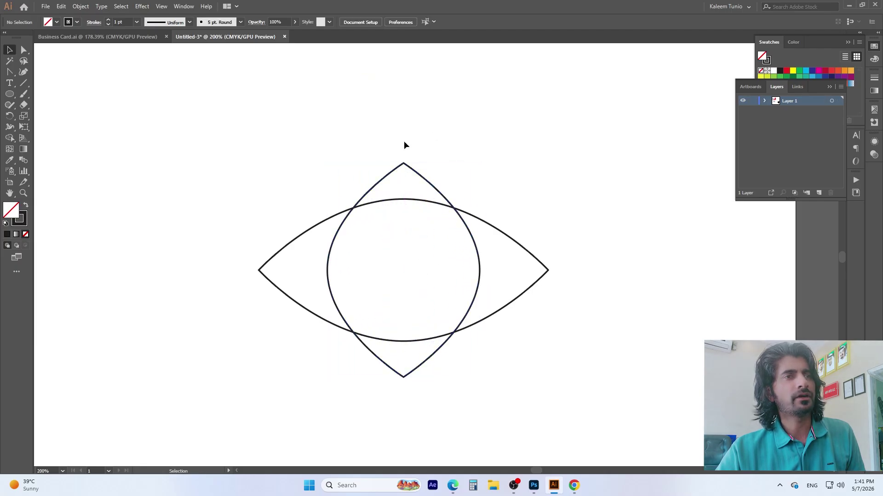
# - Draw a square about 2 cm wide above and left of the eye shape, and give it a black fill without an outline
pyautogui.click(10, 94)
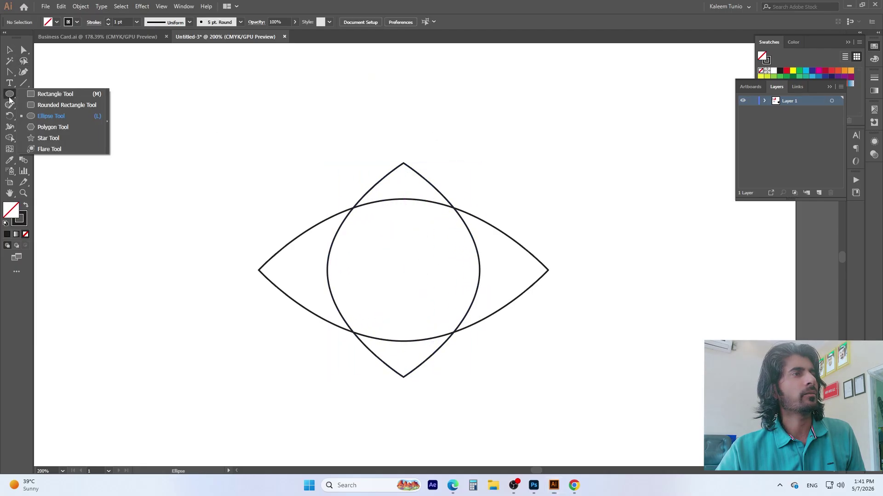
pyautogui.click(59, 118)
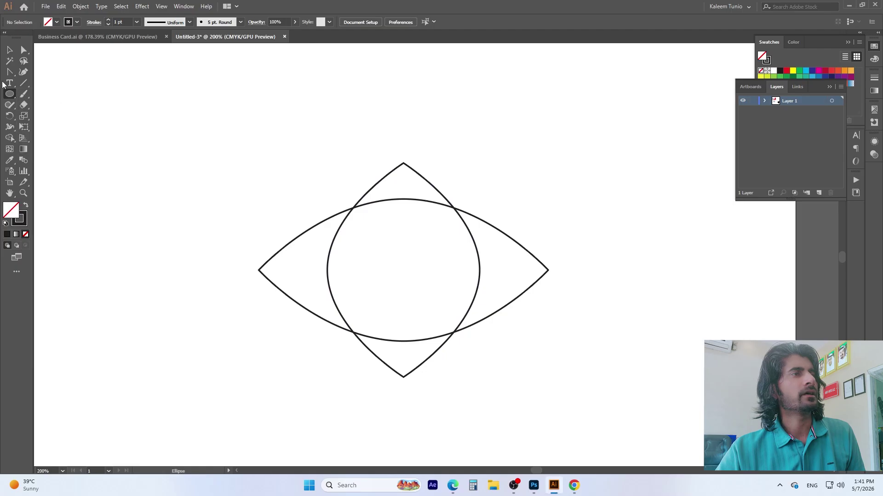
pyautogui.click(10, 97)
pyautogui.click(69, 93)
pyautogui.moveTo(203, 114); pyautogui.dragTo(226, 107)
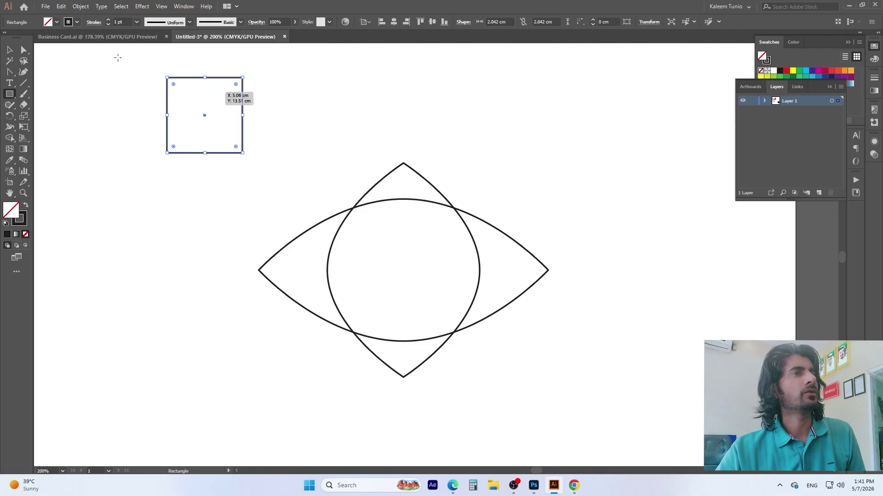
pyautogui.hotkey('shift', 'x')
# - Convert the square's two top corners to smooth points with angled handles, and undo the last handle change at the top-left point
pyautogui.moveTo(9, 72); pyautogui.dragTo(46, 106)
pyautogui.click(167, 78)
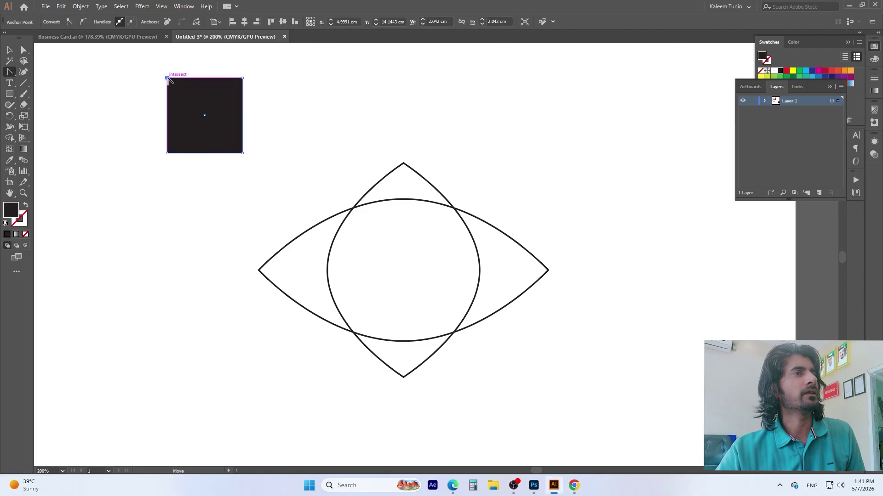
pyautogui.moveTo(167, 78); pyautogui.dragTo(124, 80)
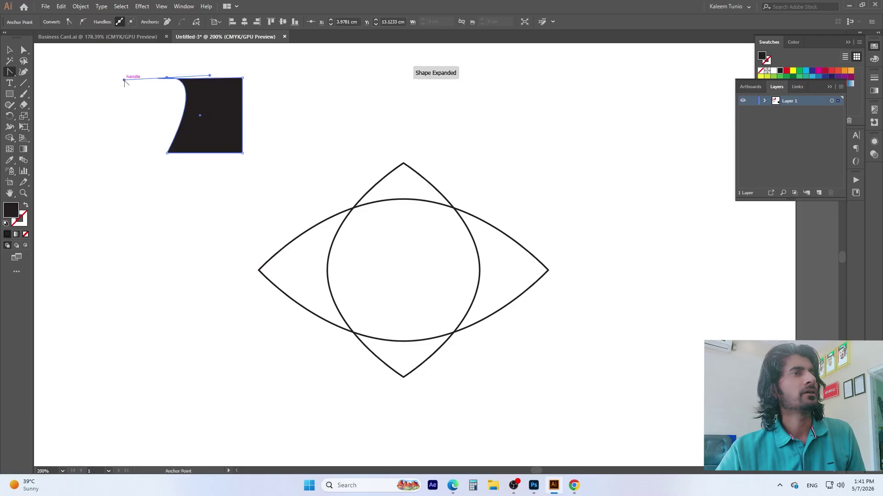
pyautogui.click(243, 78)
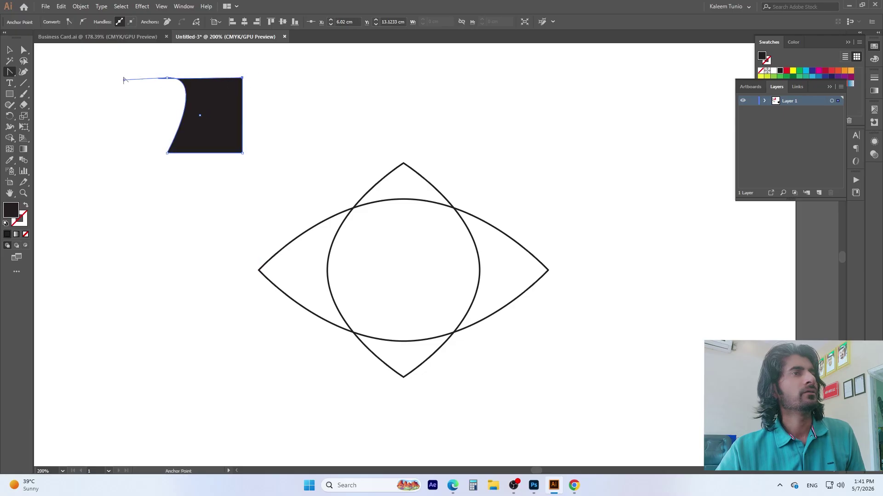
pyautogui.moveTo(125, 80); pyautogui.dragTo(147, 55)
pyautogui.moveTo(243, 101); pyautogui.dragTo(225, 134)
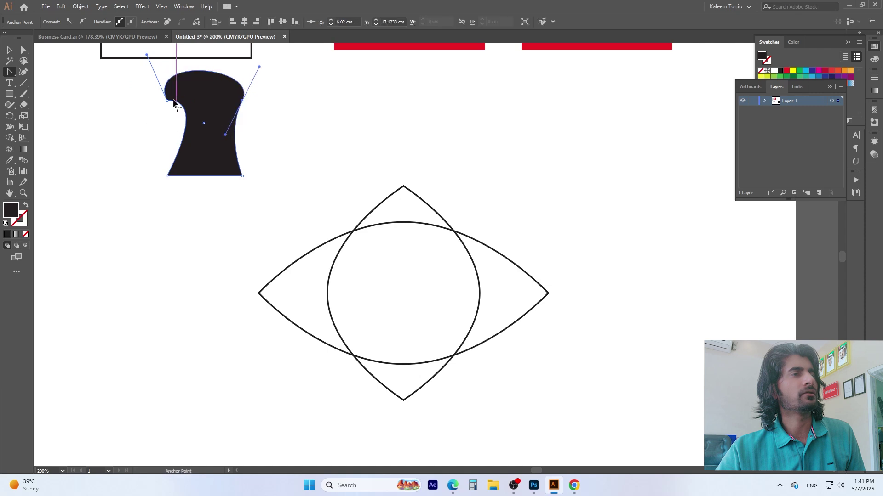
pyautogui.moveTo(167, 100); pyautogui.dragTo(194, 86)
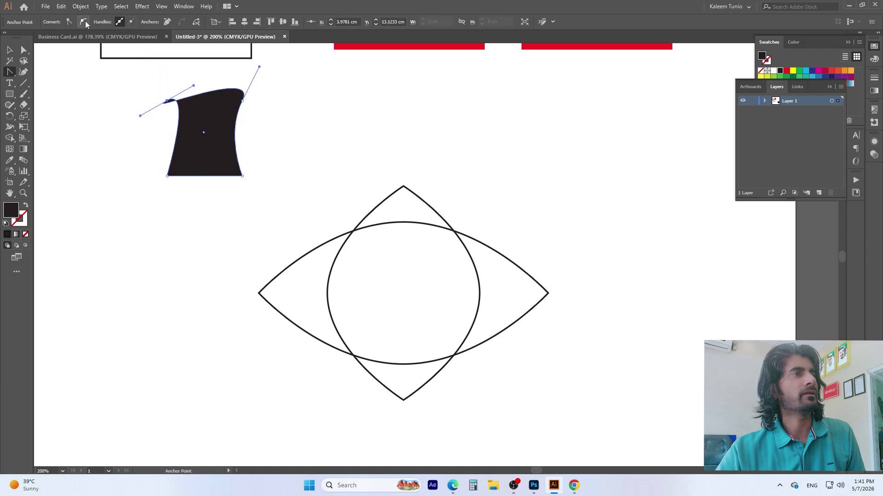
pyautogui.hotkey('ctrl', 'z')
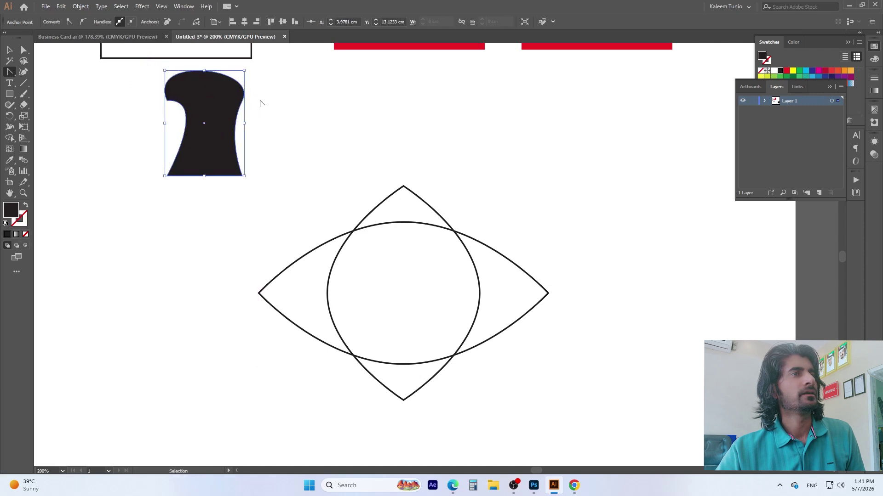
# - Delete the reshaped black square
pyautogui.click(11, 52)
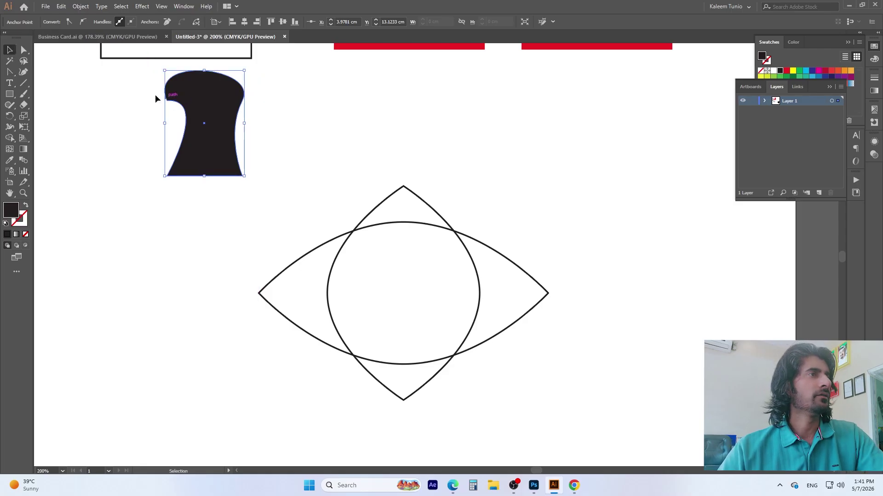
pyautogui.moveTo(156, 94); pyautogui.dragTo(241, 97)
pyautogui.press('Delete')
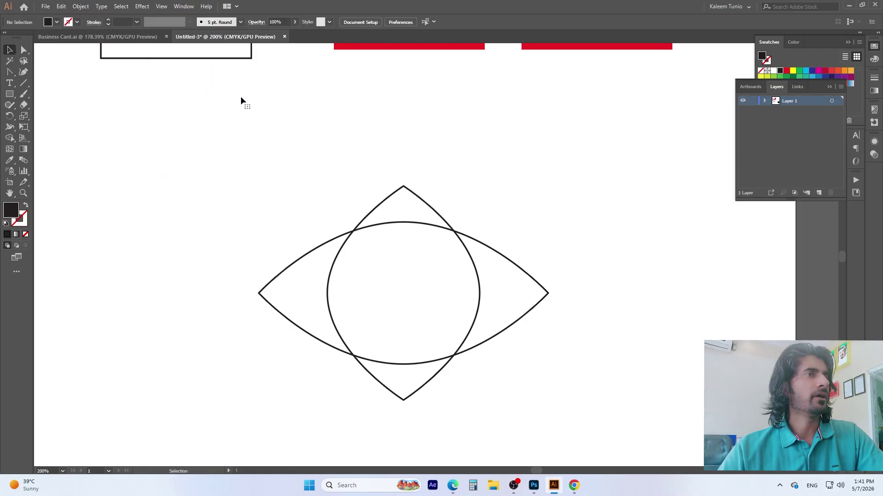
# - Draw a black looping freeform shape about 11.9 cm wide and 7.8 cm tall over the eye outlines with the Curvature tool
pyautogui.click(23, 72)
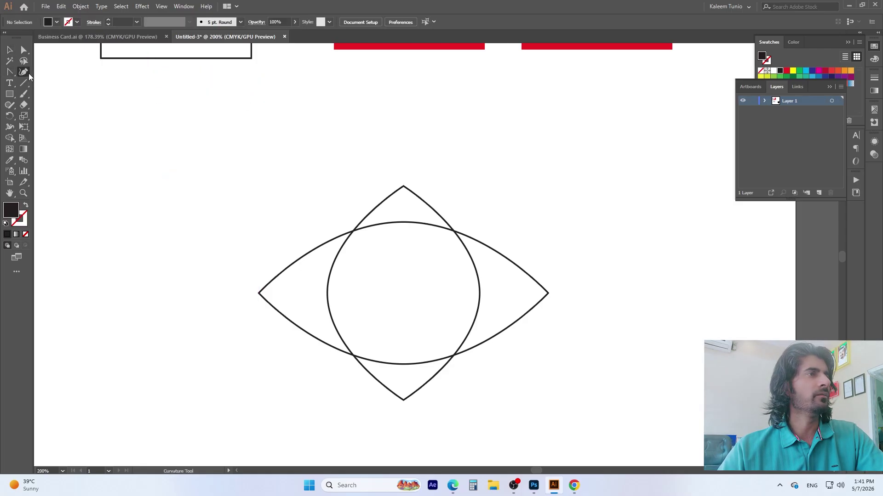
pyautogui.click(126, 120)
pyautogui.click(319, 131)
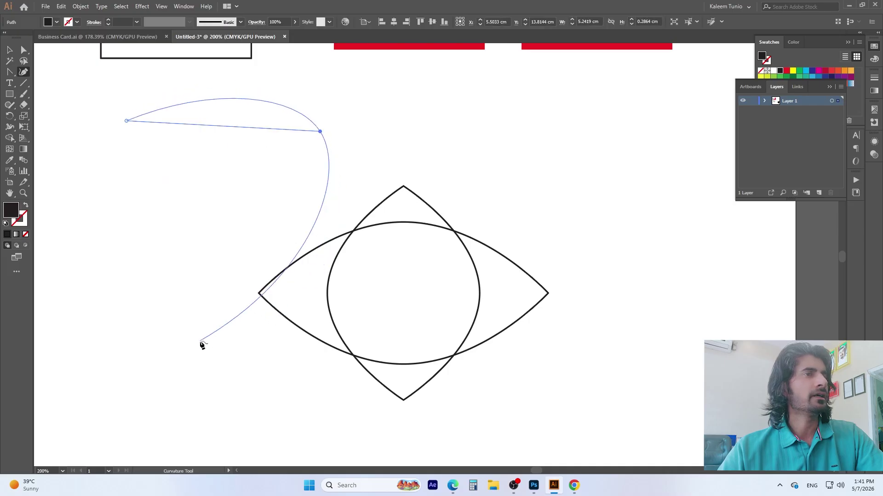
pyautogui.click(298, 285)
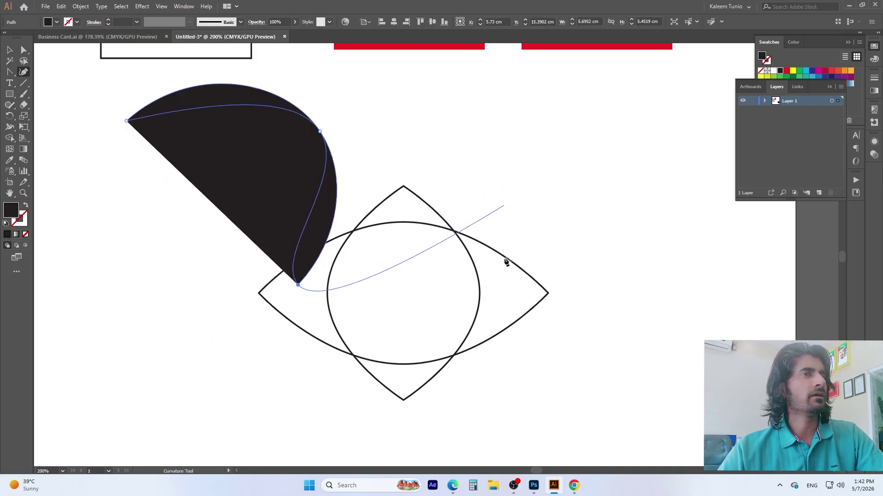
pyautogui.click(477, 331)
pyautogui.click(565, 195)
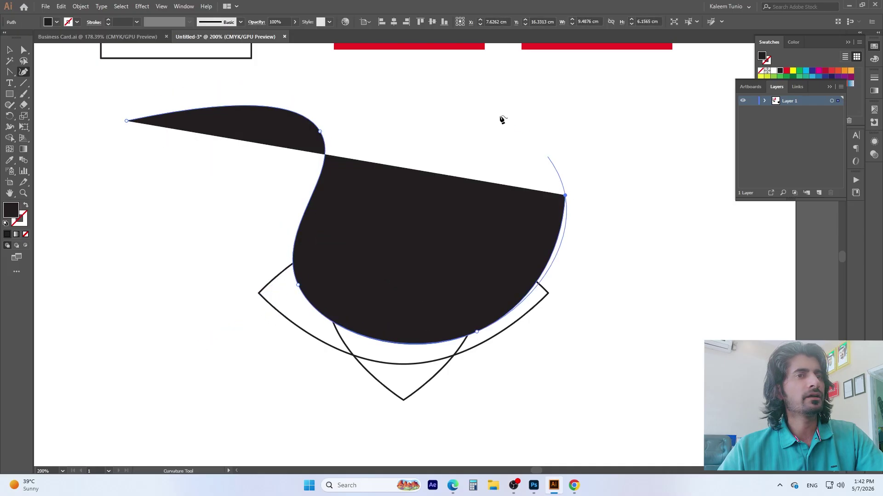
pyautogui.click(473, 98)
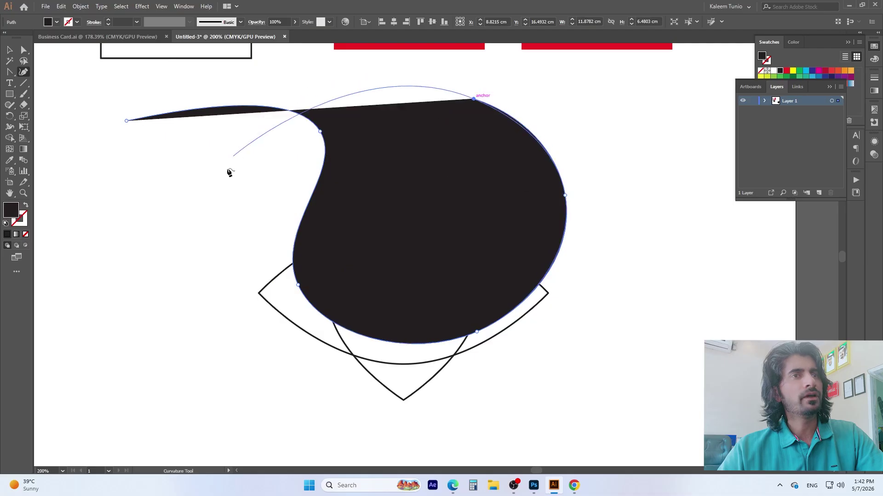
pyautogui.click(225, 93)
pyautogui.click(246, 248)
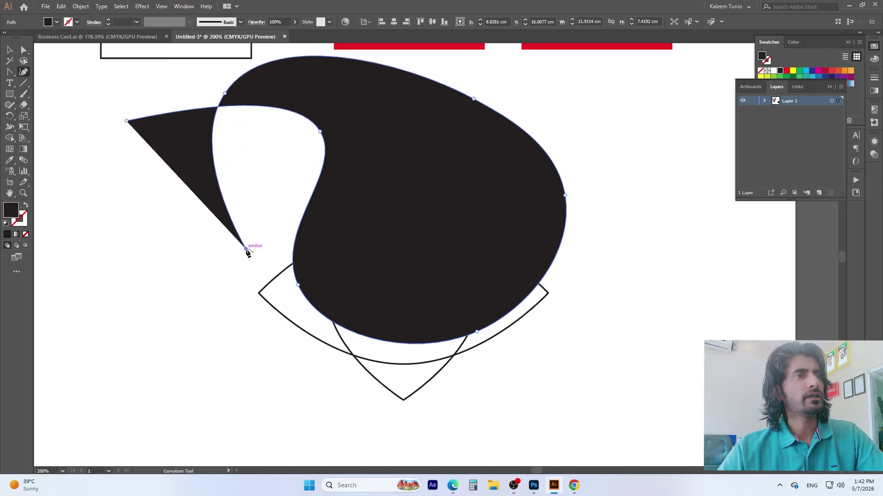
pyautogui.click(619, 180)
pyautogui.click(603, 93)
pyautogui.click(506, 74)
pyautogui.click(436, 96)
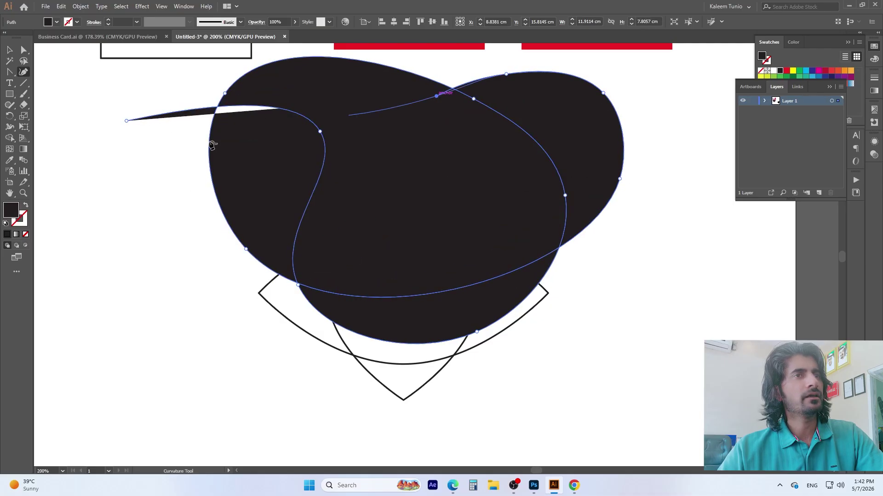
# - Delete the freeform black shape together with the two pointed eye outlines beneath it
pyautogui.press('v')
pyautogui.moveTo(199, 92); pyautogui.dragTo(556, 330)
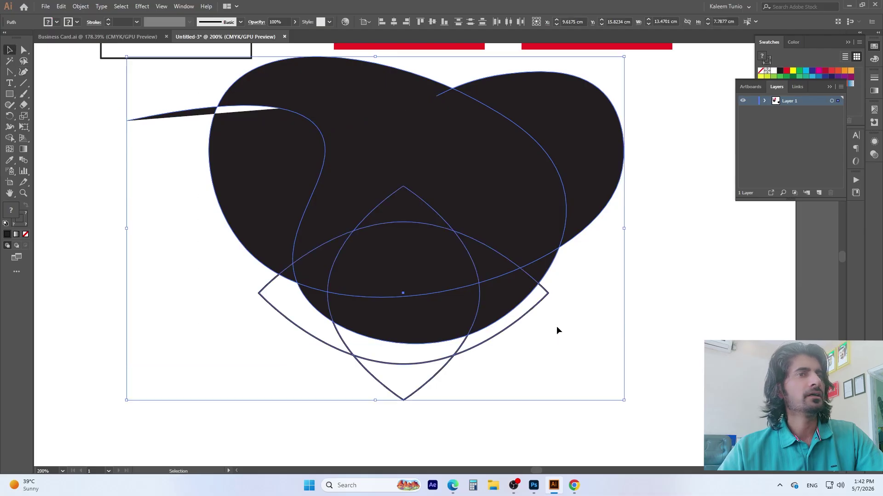
pyautogui.moveTo(451, 320); pyautogui.dragTo(451, 283)
pyautogui.scroll(7, 451, 283)
pyautogui.press('Delete')
pyautogui.scroll(6, 451, 283)
pyautogui.scroll(-5, 452, 283)
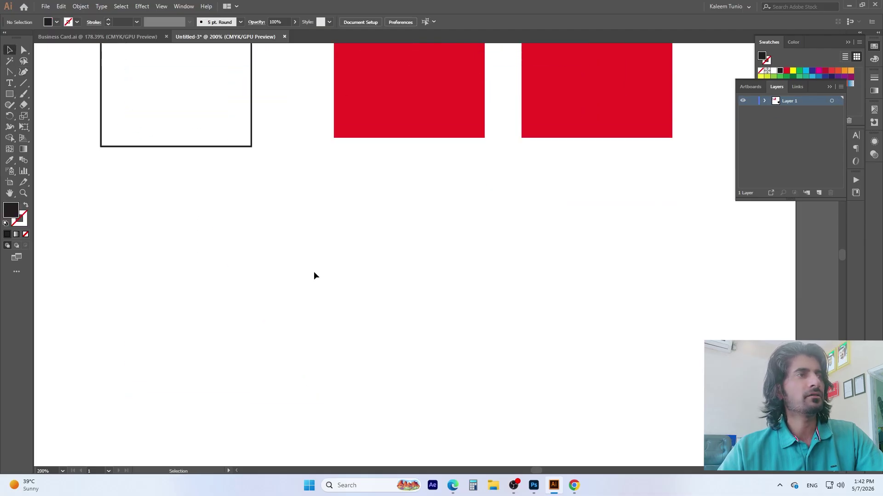
pyautogui.scroll(-1, 314, 273)
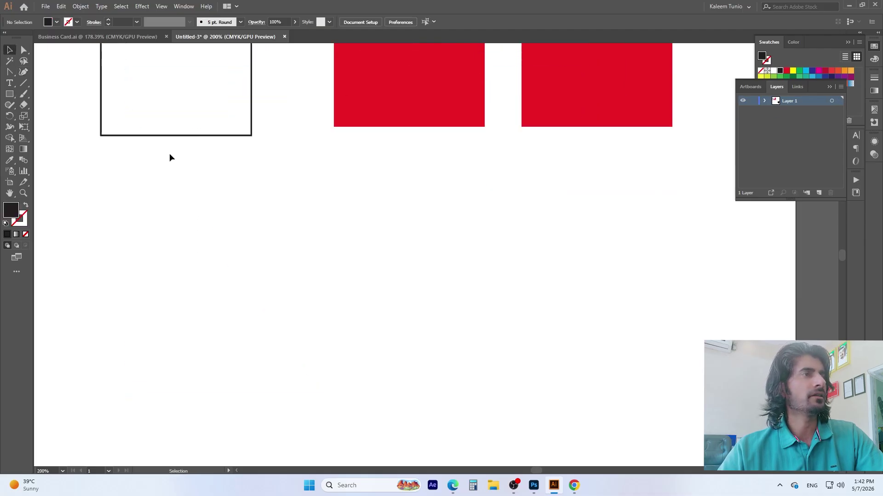
# - Add point text in the empty area below the squares reading SINDHI COMPUTER ACADEMY, with YOUTUBE CHANNEL on a second line
pyautogui.click(11, 85)
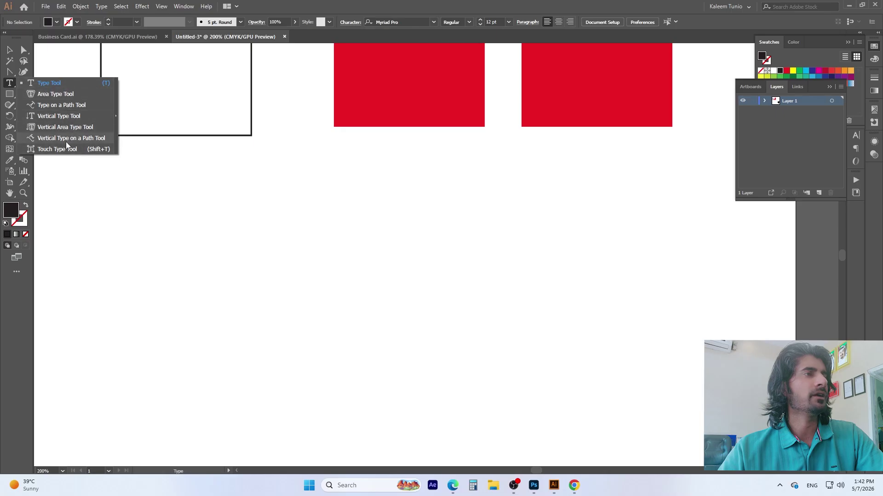
pyautogui.click(51, 84)
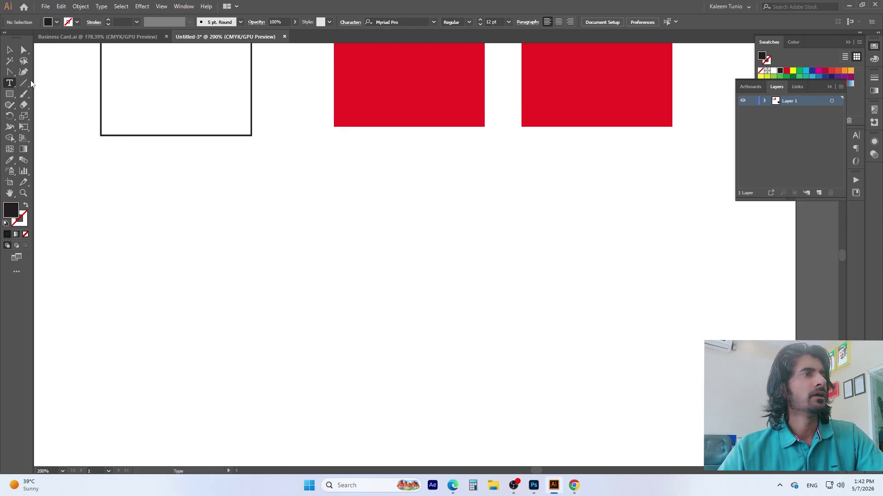
pyautogui.click(8, 83)
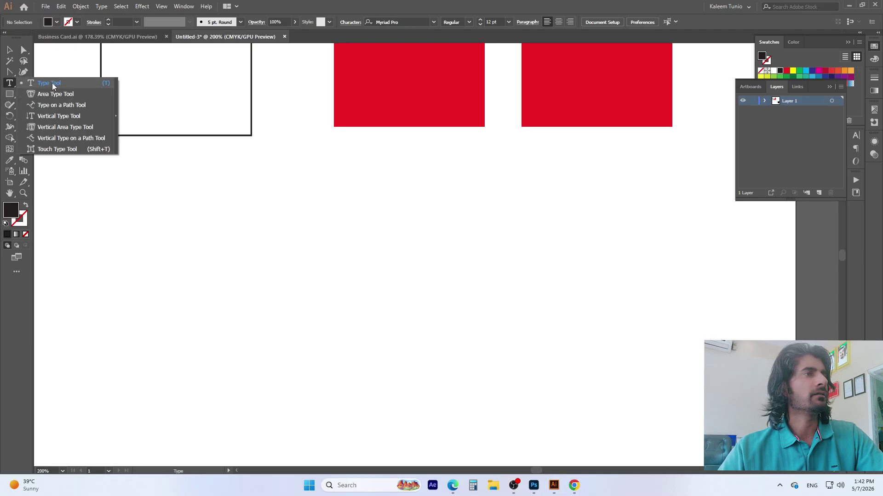
pyautogui.click(53, 85)
pyautogui.click(255, 273)
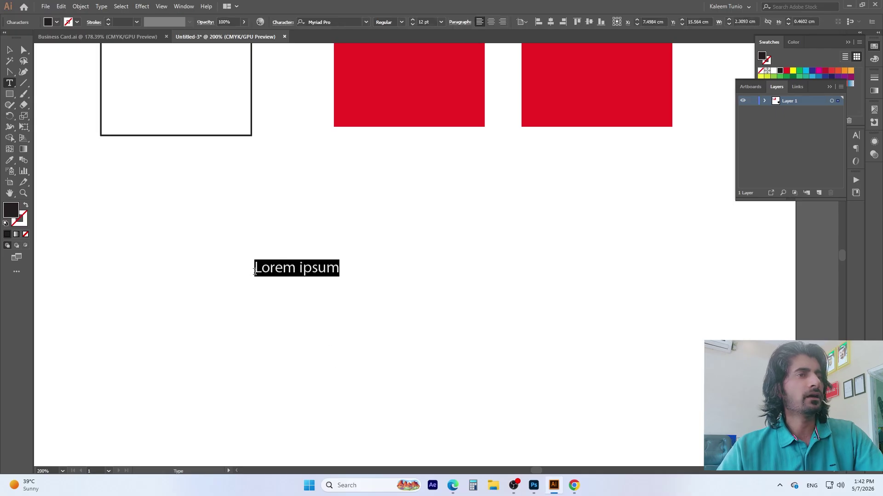
pyautogui.write('a')
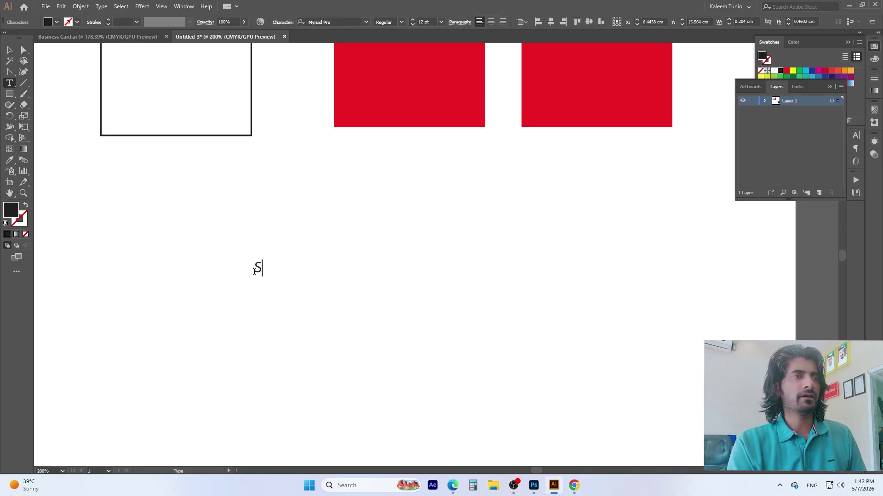
pyautogui.press('BackSpace')
pyautogui.press('BackSpace')
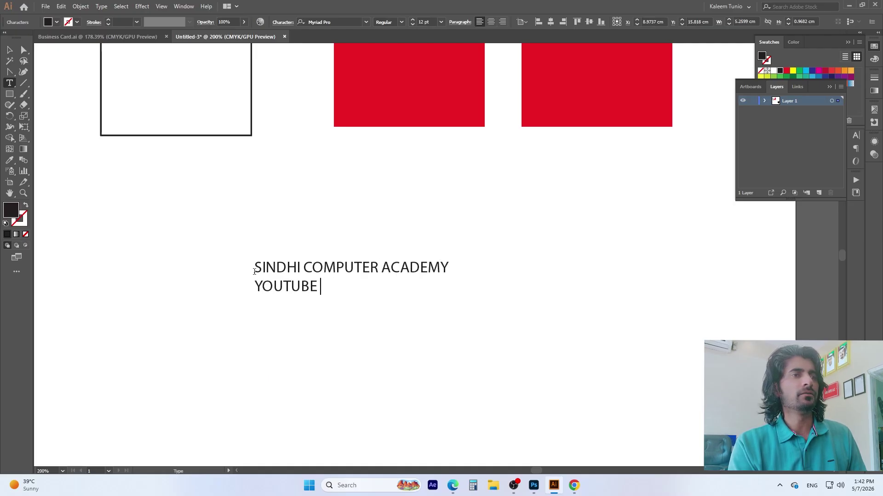
pyautogui.write('CHANNEL')
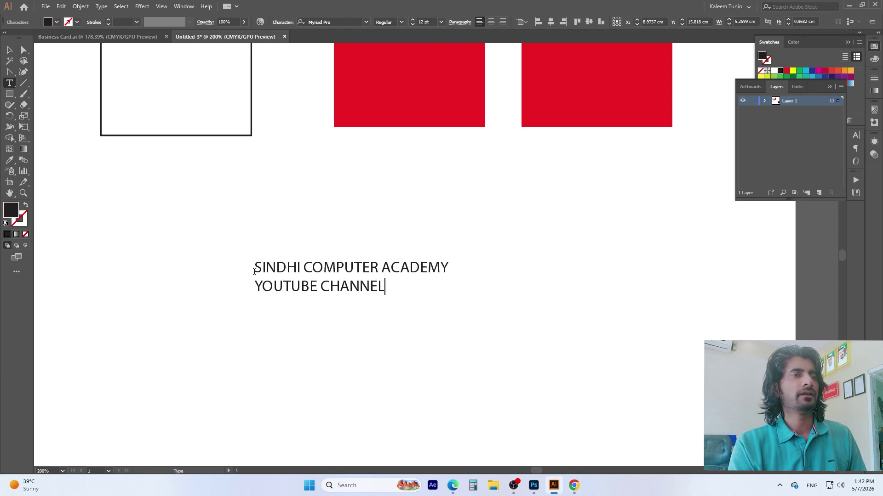
# - Remove the YOUTUBE CHANNEL line from the text and finish editing it
pyautogui.press('BackSpace')
pyautogui.press('BackSpace')
pyautogui.press('BackSpace')
pyautogui.press('BackSpace')
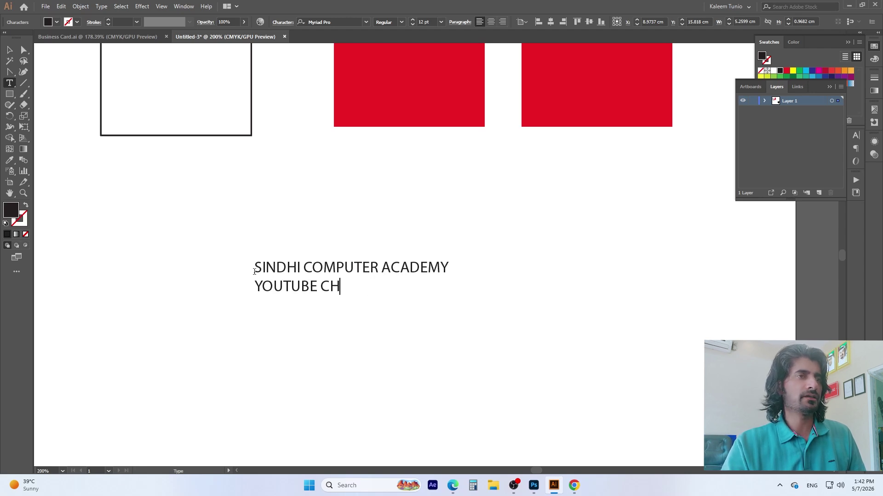
pyautogui.press('BackSpace')
pyautogui.press('BackSpace')
pyautogui.press('BackSpace')
pyautogui.press('BackSpace')
pyautogui.press('BackSpace')
pyautogui.press('BackSpace')
pyautogui.press('BackSpace')
pyautogui.press('BackSpace')
pyautogui.press('BackSpace')
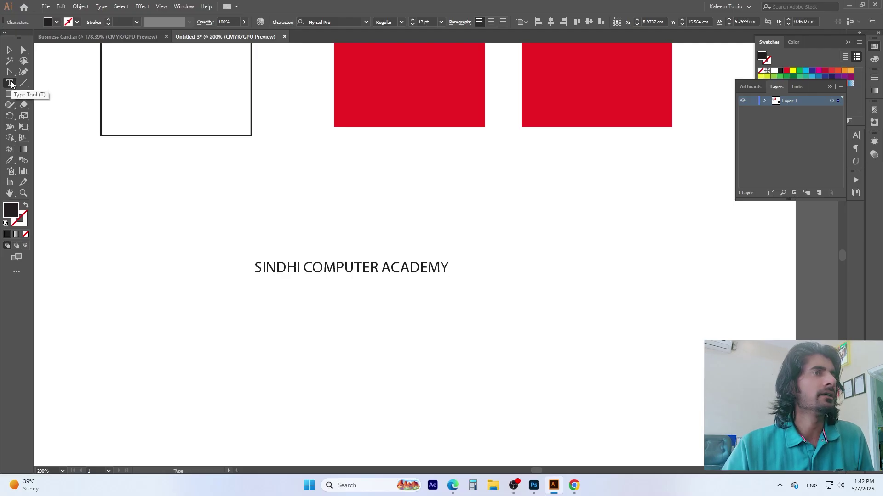
pyautogui.click(12, 83)
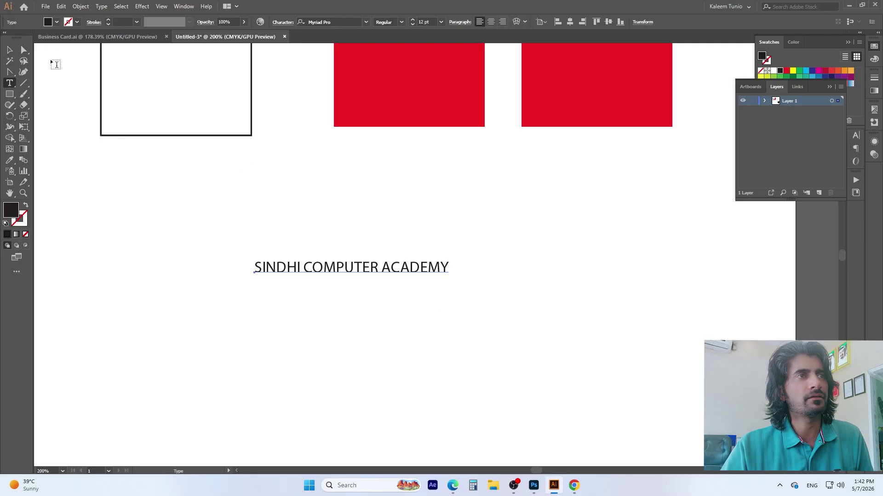
# - Set the whole SINDHI COMPUTER ACADEMY line in Humanist 521 Extra Bold and move it a little higher on the artboard
pyautogui.tripleClick(370, 266)
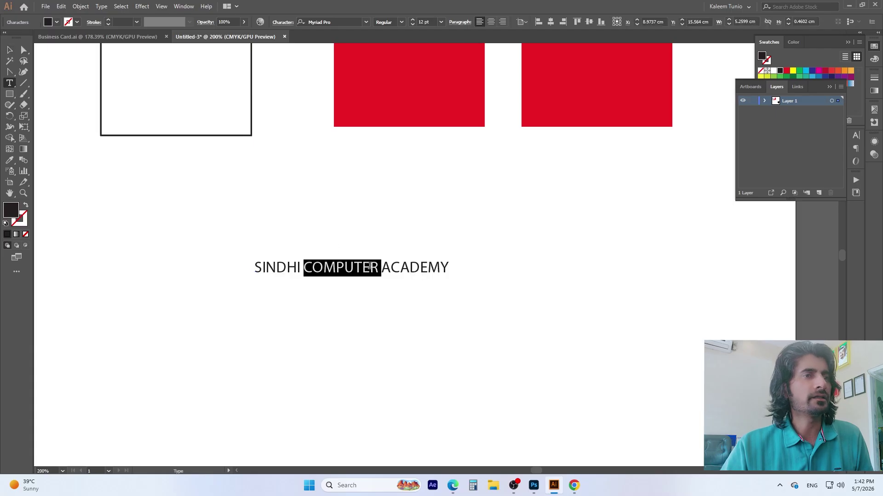
pyautogui.click(367, 22)
pyautogui.click(444, 95)
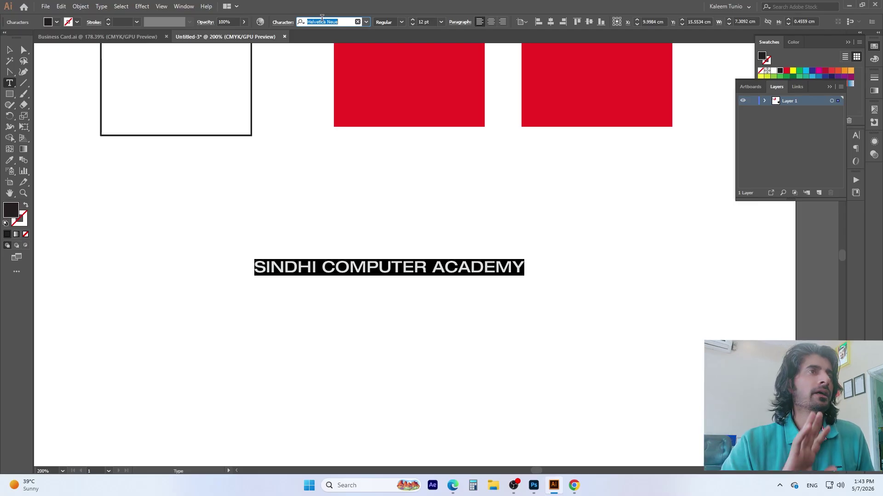
pyautogui.press('Down')
pyautogui.press('Down')
pyautogui.press('Down')
pyautogui.press('Down')
pyautogui.press('Down')
pyautogui.press('Down')
pyautogui.press('Down')
pyautogui.press('Down')
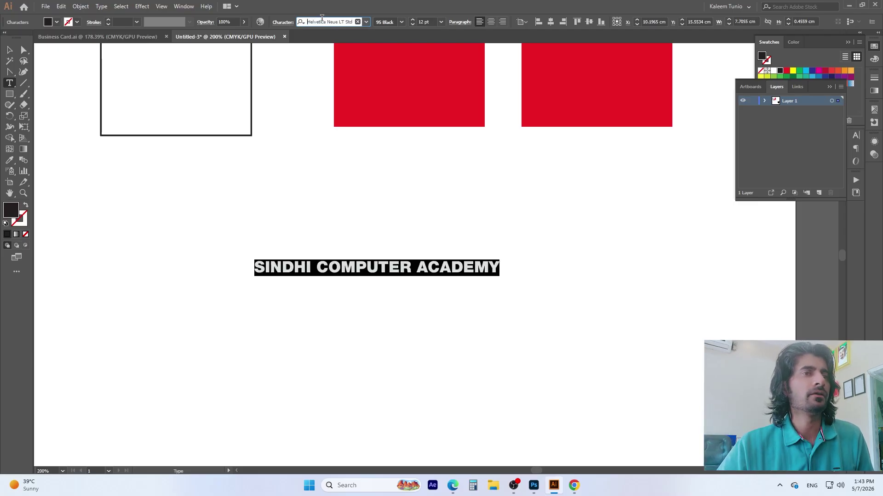
pyautogui.press('Down')
pyautogui.press('Down')
pyautogui.press('Down')
pyautogui.press('Down')
pyautogui.press('Down')
pyautogui.press('Down')
pyautogui.press('Down')
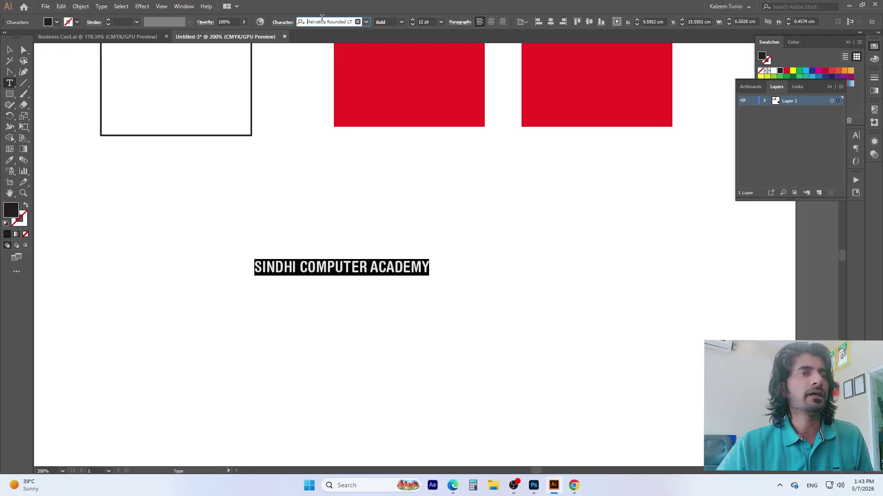
pyautogui.press('Down')
pyautogui.press('Down')
pyautogui.press('Down')
pyautogui.press('Down')
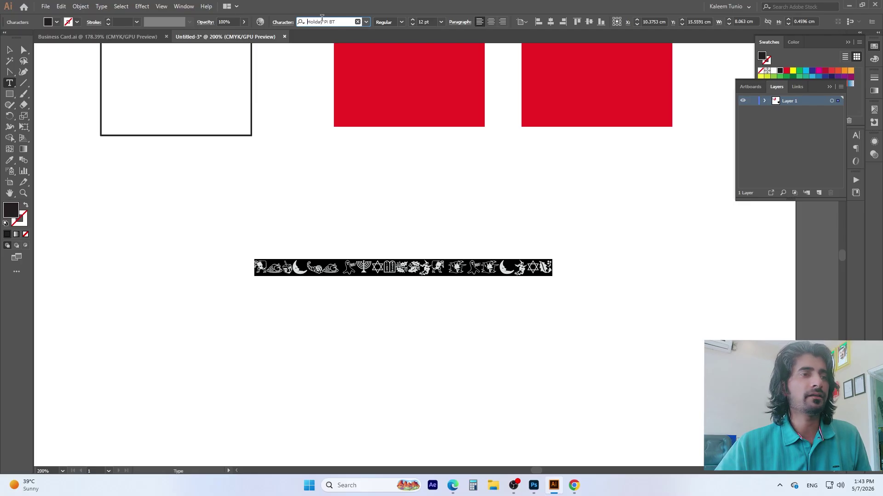
pyautogui.press('Down')
pyautogui.press('Down')
pyautogui.press('Down')
pyautogui.press('Down')
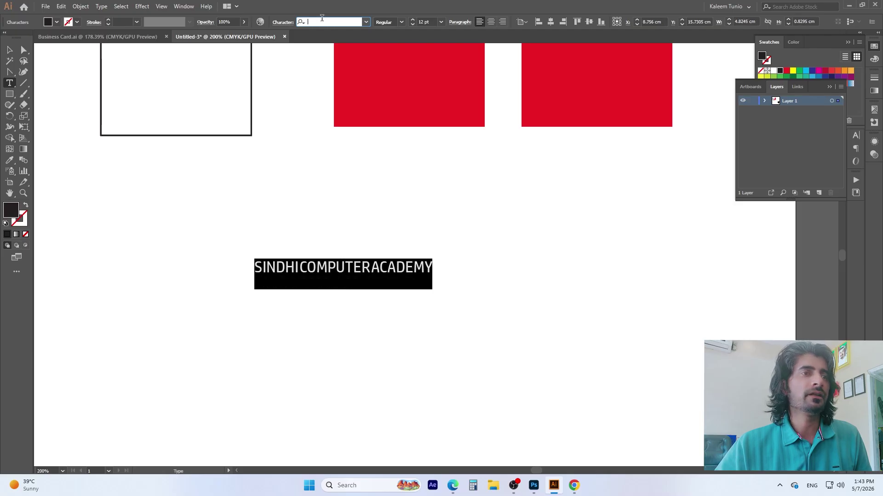
pyautogui.press('Down')
pyautogui.press('Down')
pyautogui.press('Down')
pyautogui.press('Down')
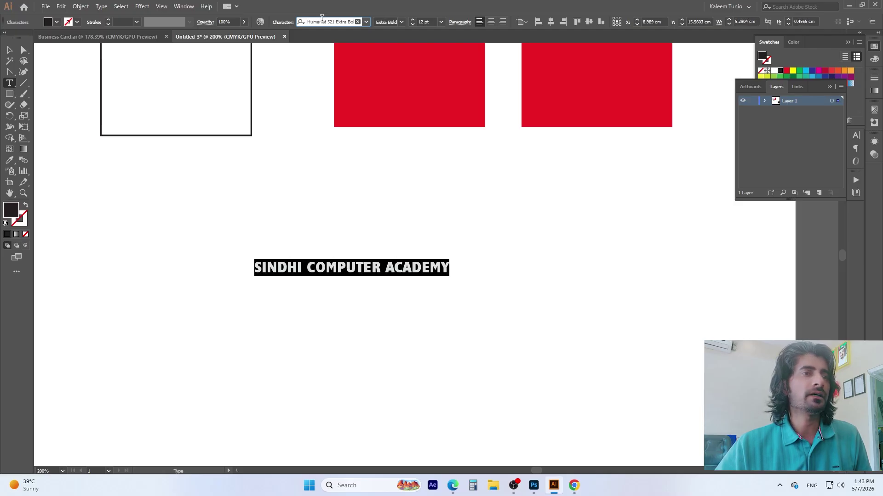
pyautogui.click(10, 49)
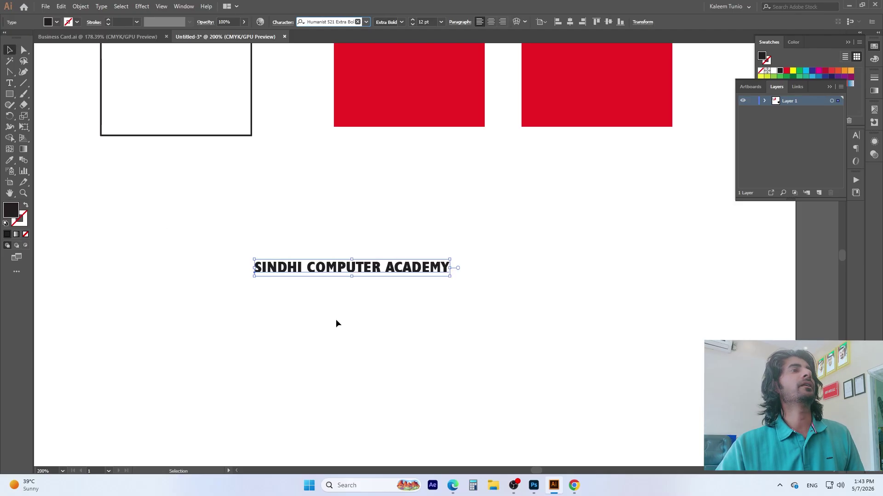
pyautogui.moveTo(350, 267); pyautogui.dragTo(366, 204)
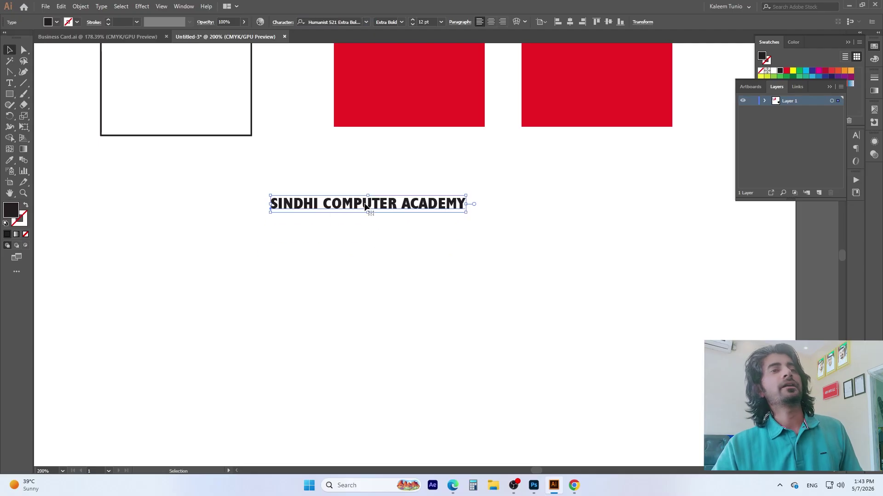
# - Draw an area text frame about 5.2 cm wide and 5.8 cm tall below the heading, keeping its Lorem ipsum placeholder text
pyautogui.click(10, 83)
pyautogui.click(10, 83)
pyautogui.click(51, 91)
pyautogui.moveTo(164, 216); pyautogui.dragTo(356, 431)
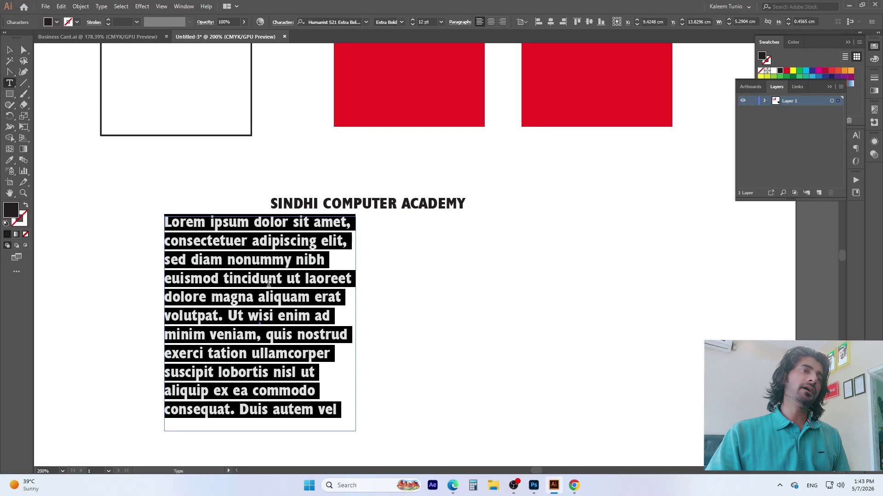
pyautogui.click(265, 299)
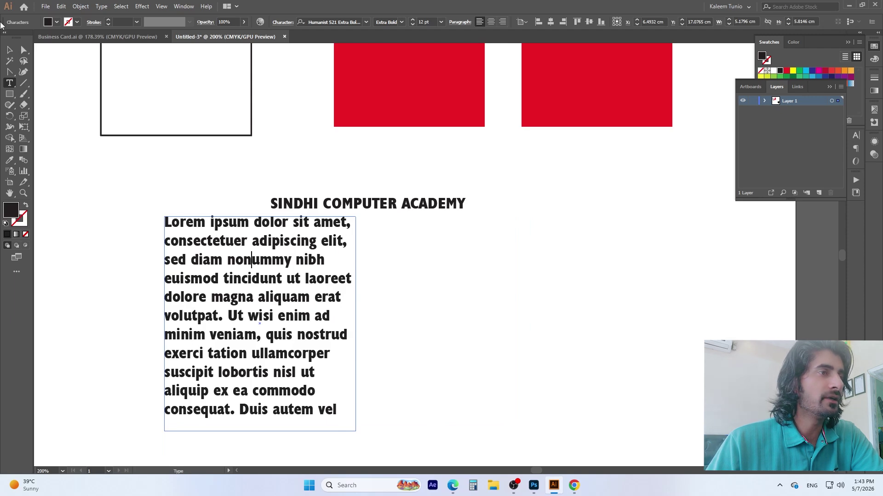
# - Reshape the Lorem ipsum frame into a wide, five-line block and move it down, leaving a gap below the heading
pyautogui.click(10, 50)
pyautogui.moveTo(355, 433); pyautogui.dragTo(610, 310)
pyautogui.scroll(1, 422, 346)
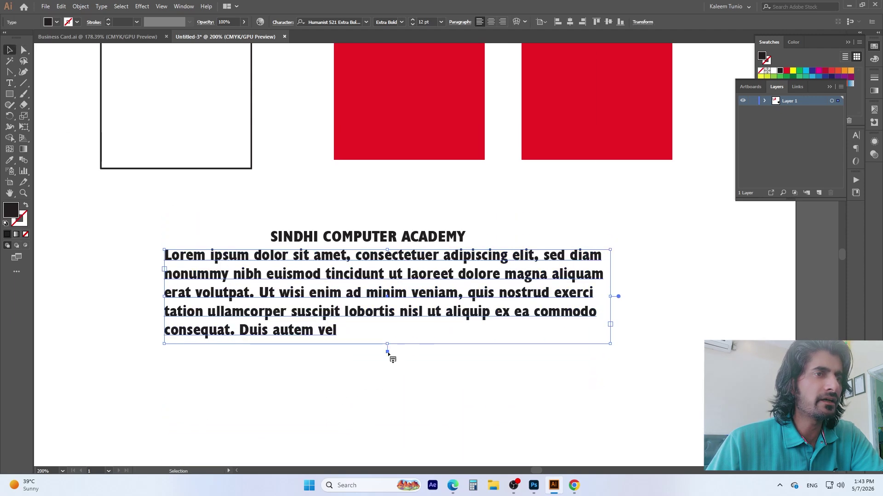
pyautogui.moveTo(387, 335)
pyautogui.mouseDown()
pyautogui.moveTo(398, 458)
pyautogui.moveTo(387, 332)
pyautogui.mouseUp()
pyautogui.moveTo(390, 286); pyautogui.dragTo(402, 320)
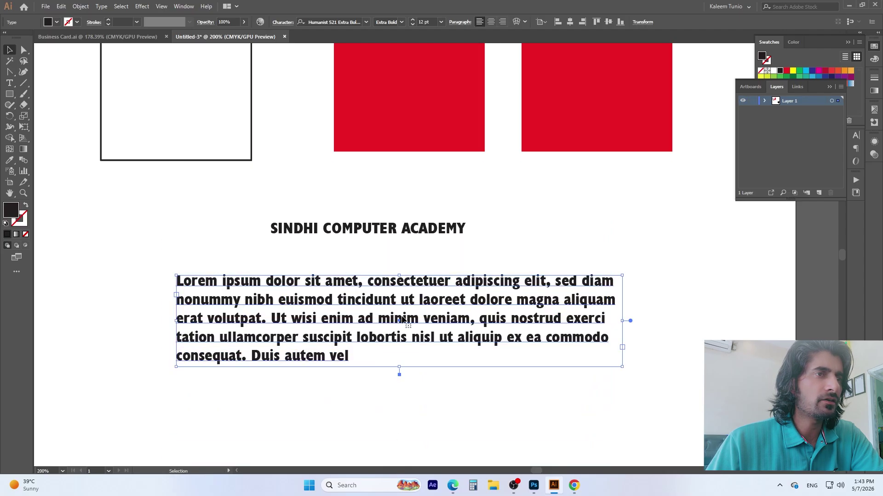
pyautogui.click(481, 236)
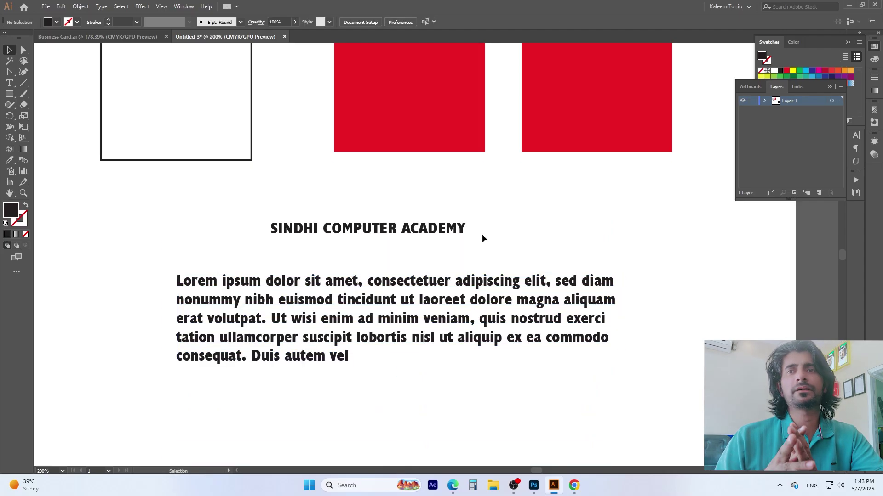
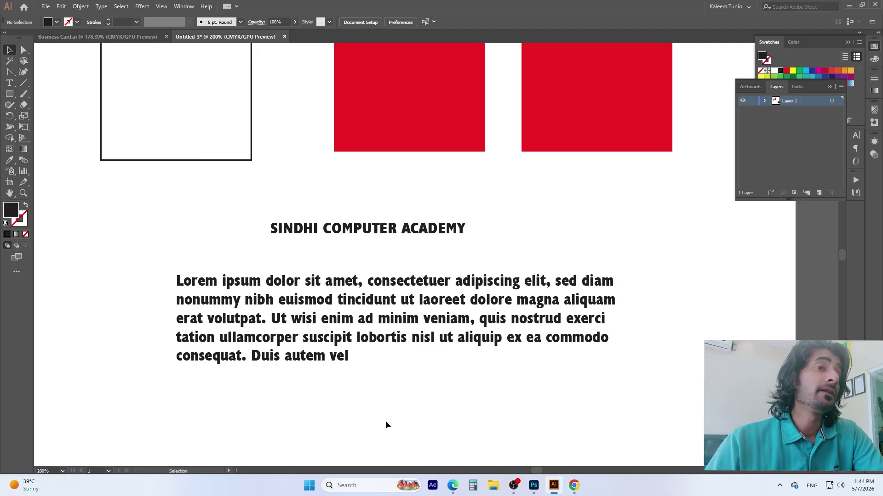
# - Delete the Lorem ipsum paragraph and add a point text line reading FDKLSAJ;FLKDJSA;LFKJ;A below the heading
pyautogui.click(240, 303)
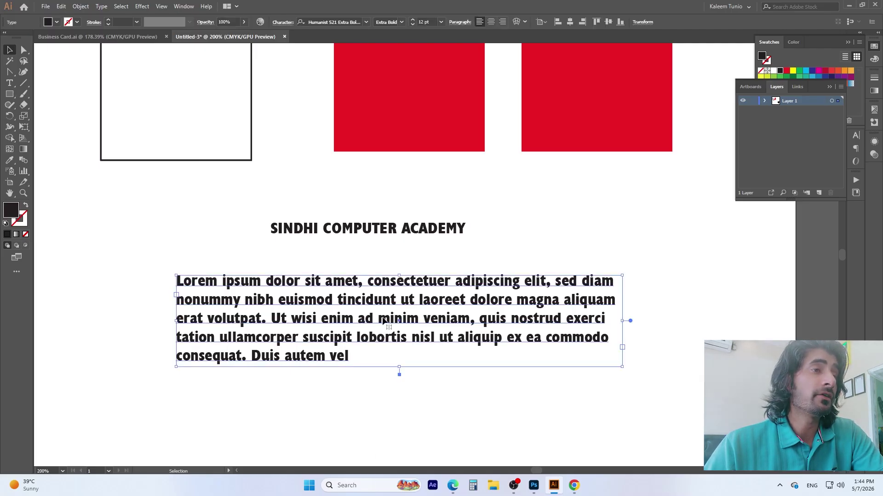
pyautogui.press('Delete')
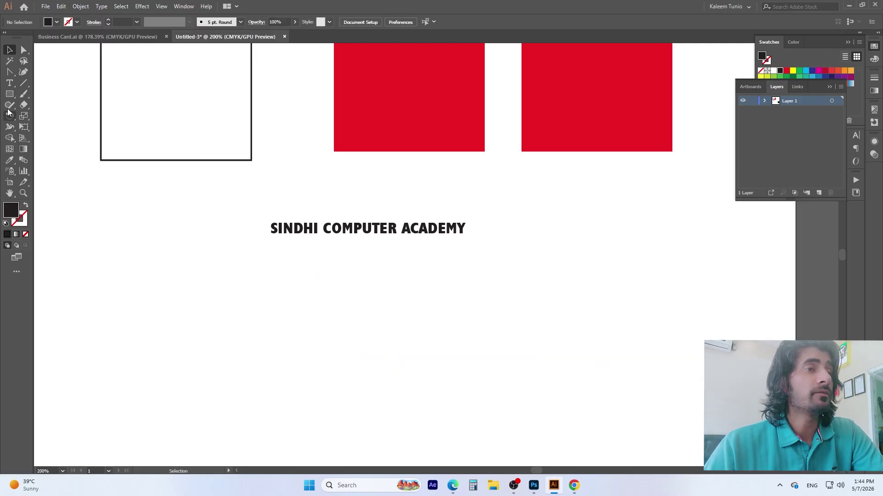
pyautogui.click(9, 85)
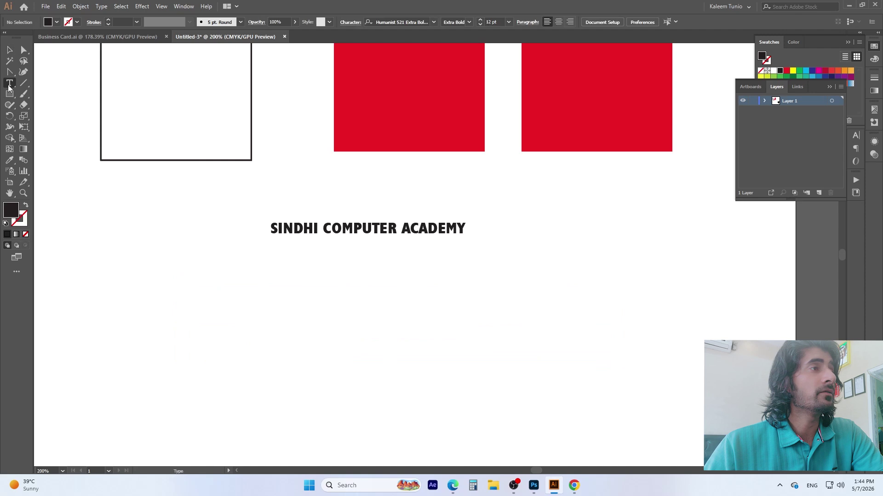
pyautogui.click(240, 309)
pyautogui.write('FDKLSAJ;FLKDJSA;LFKJ;A')
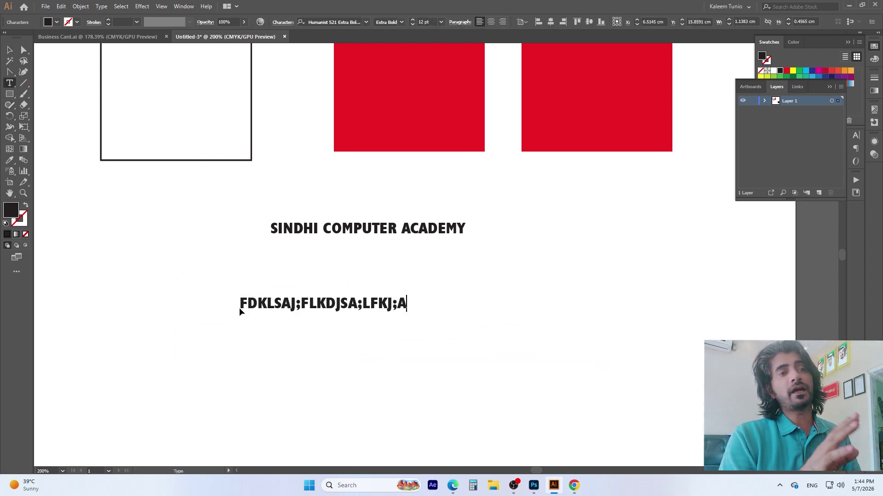
pyautogui.press('Escape')
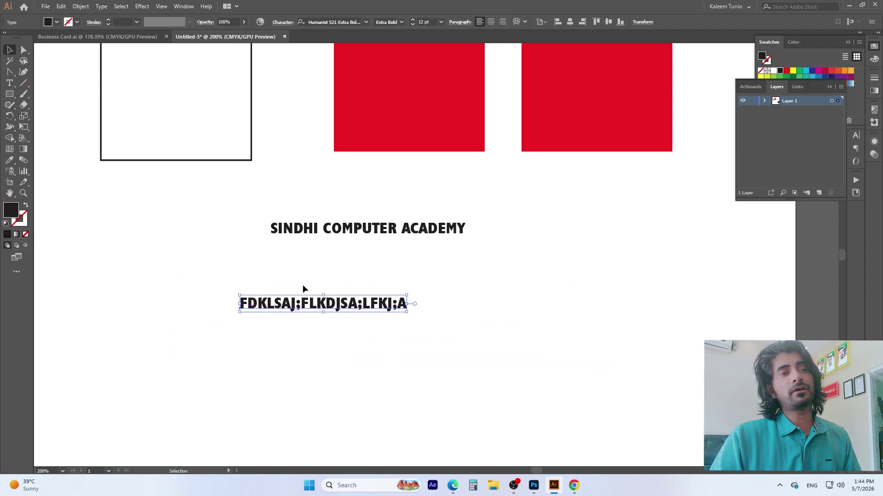
# - Draw an area text frame about 5.5 cm wide and 5.2 cm tall below the point text and fill it with six lines of random letters
pyautogui.click(10, 82)
pyautogui.click(28, 84)
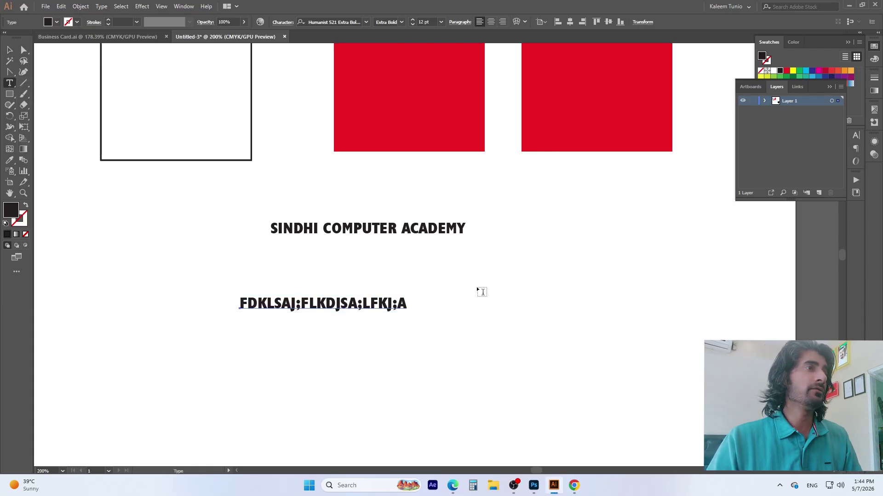
pyautogui.scroll(-3, 192, 286)
pyautogui.moveTo(234, 259)
pyautogui.mouseDown()
pyautogui.moveTo(258, 299)
pyautogui.moveTo(597, 420)
pyautogui.moveTo(438, 449)
pyautogui.mouseUp()
pyautogui.write('S;LFKDJS')
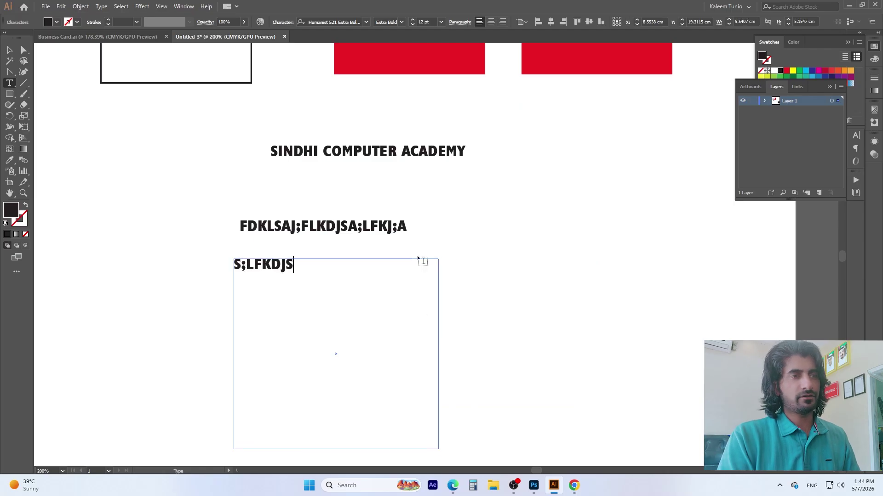
pyautogui.write(';ALFKJD;SALFJD;SLAKFJ;DLSAKJF;DLSAKJF;DLSKAJF;DLSAKJF;DLSAJKF')
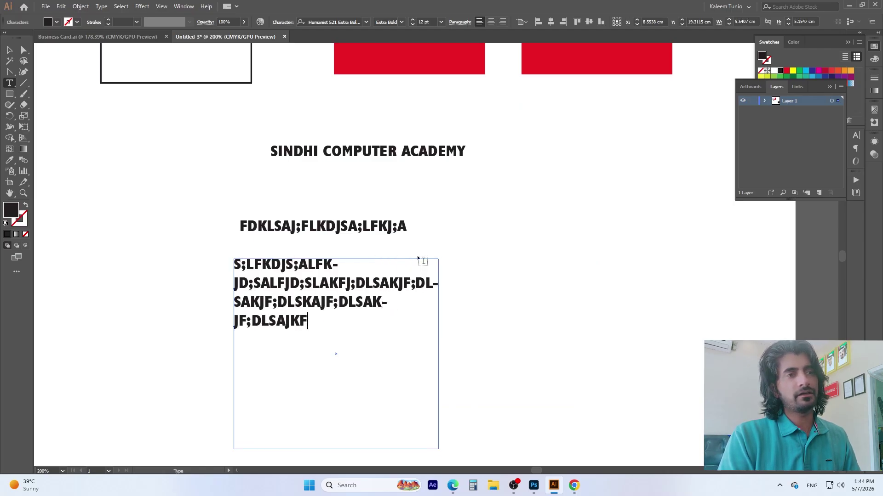
pyautogui.write(';DLSKAJF;DSLAJKdlskjaf;ldsjkepw')
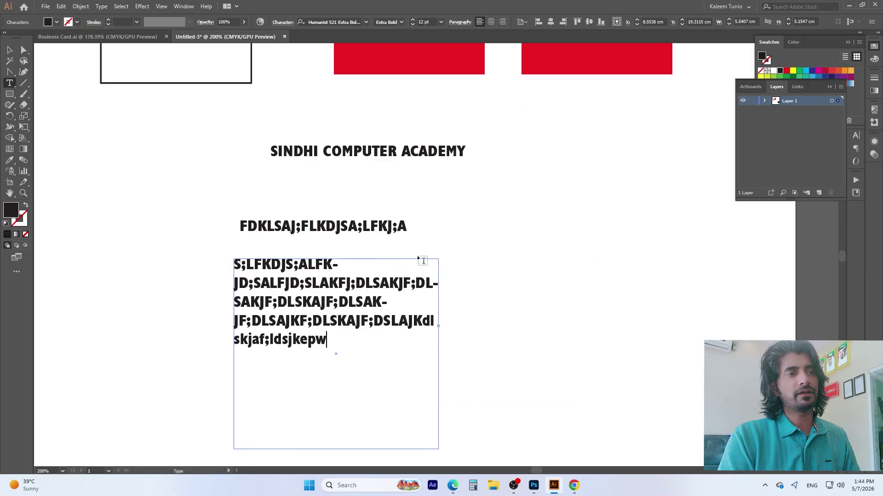
pyautogui.write("oj;lfsdayfewuf;'ekjwfeyw")
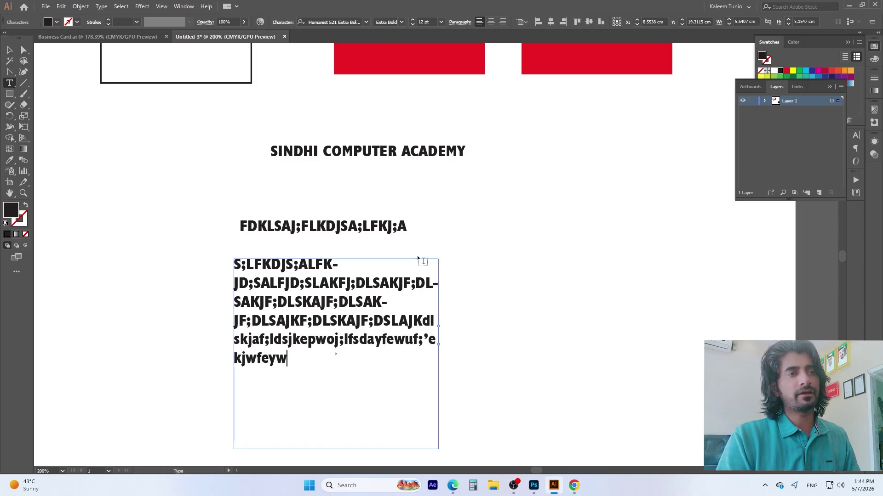
pyautogui.press('Escape')
# - Enlarge the random-letter frame to about 9.5 cm wide and 10.6 cm tall and split its text into two indented, spaced paragraphs
pyautogui.hotkey('ctrl', '1')
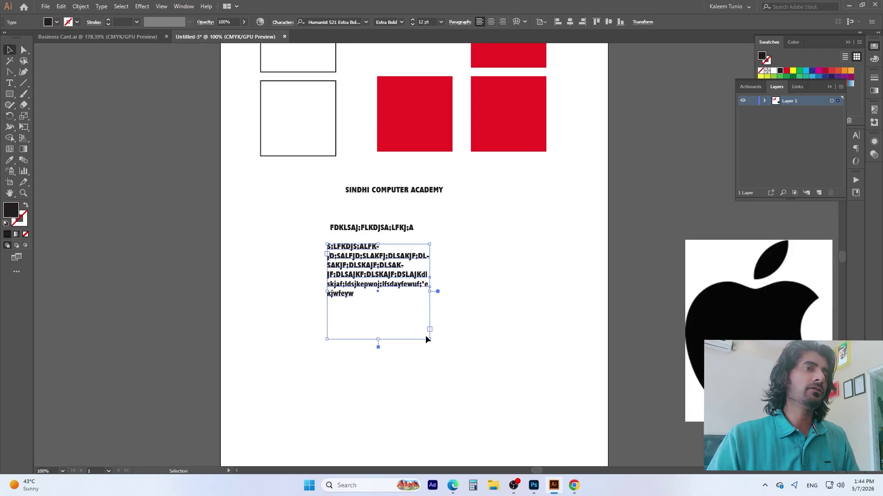
pyautogui.moveTo(431, 343); pyautogui.dragTo(504, 440)
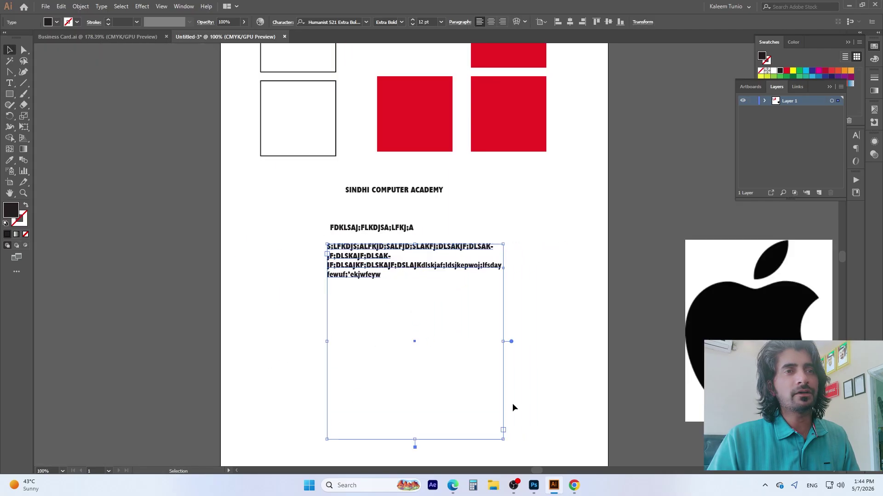
pyautogui.scroll(1, 345, 269)
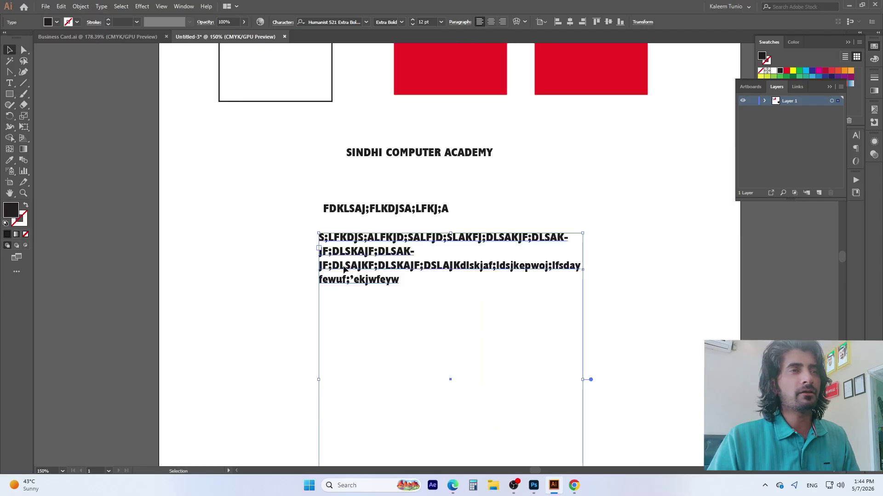
pyautogui.doubleClick(345, 266)
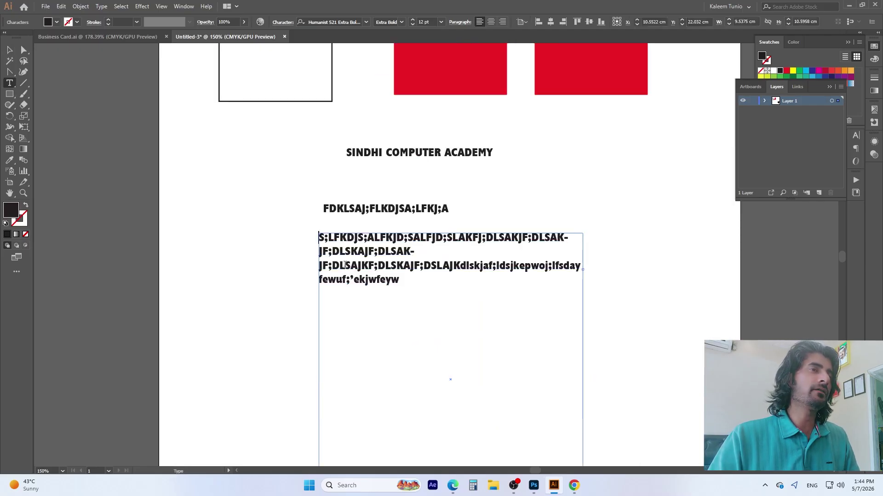
pyautogui.press('Return')
pyautogui.press('Tab')
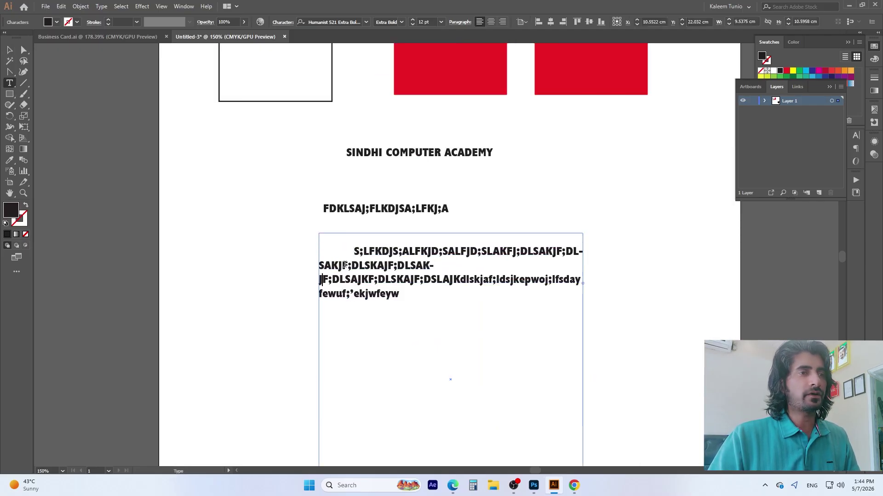
pyautogui.press('Return')
pyautogui.press('Return')
pyautogui.press('Tab')
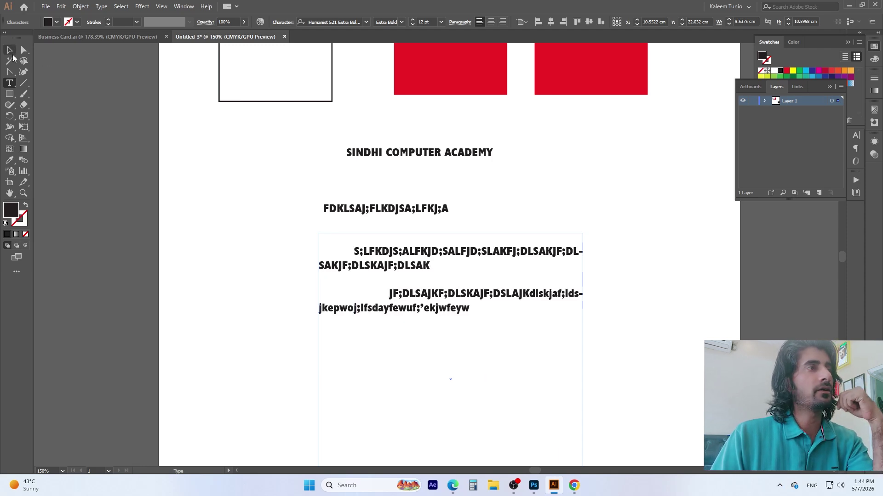
# - Draw a small square area text frame with Lorem ipsum placeholder text beside the two-paragraph frame
pyautogui.scroll(-3, 510, 250)
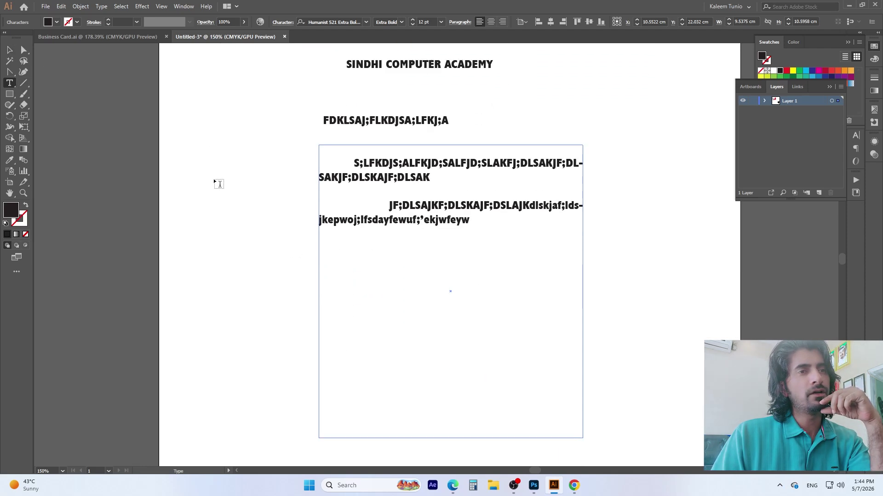
pyautogui.moveTo(201, 140); pyautogui.dragTo(283, 221)
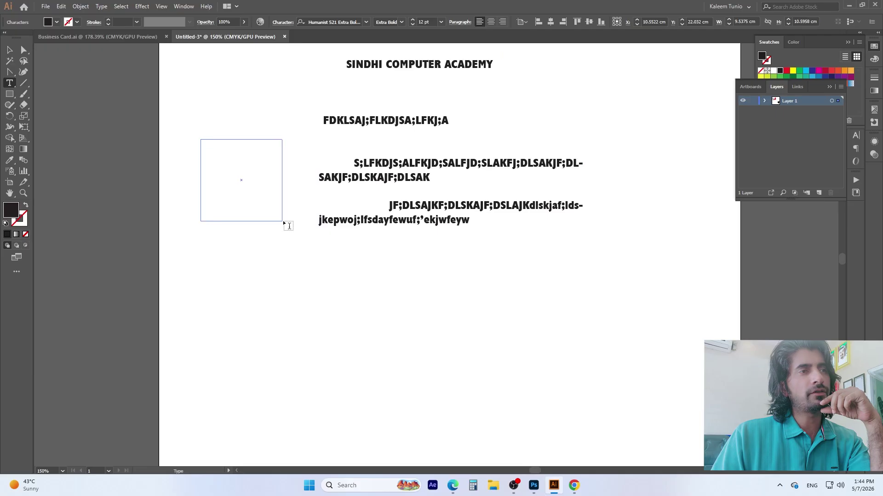
pyautogui.click(10, 49)
# - Delete the heading, point text line, Lorem ipsum frame and all squares, keeping only the two-paragraph text block on the artboard
pyautogui.scroll(3, 349, 184)
pyautogui.click(374, 153)
pyautogui.click(374, 150)
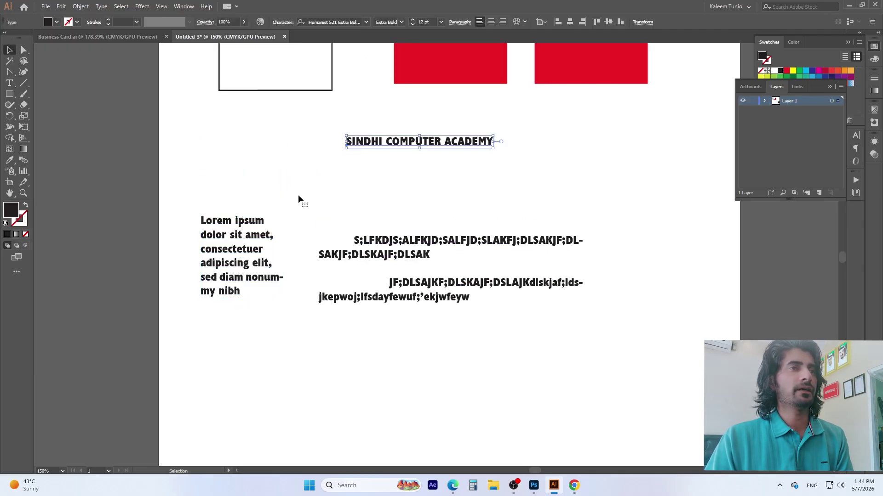
pyautogui.press('Delete')
pyautogui.click(216, 251)
pyautogui.press('Delete')
pyautogui.moveTo(409, 138); pyautogui.dragTo(321, 69)
pyautogui.press('Delete')
pyautogui.click(605, 80)
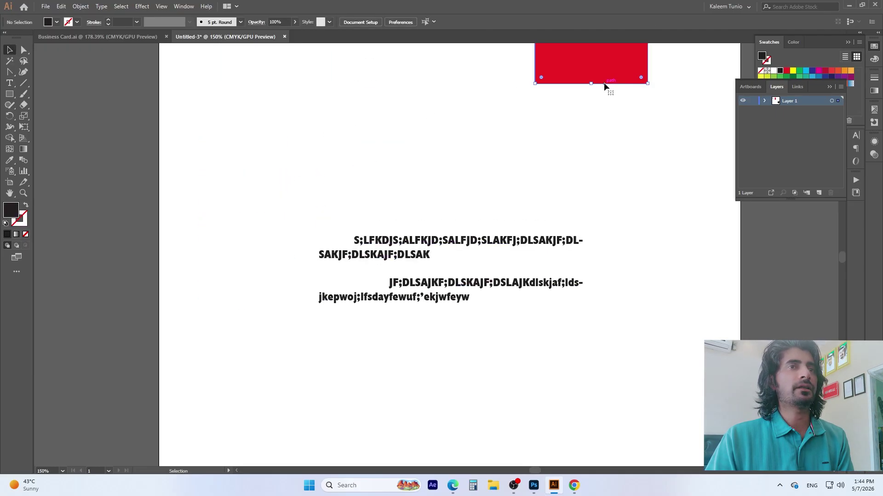
pyautogui.press('Delete')
pyautogui.scroll(-1, 471, 205)
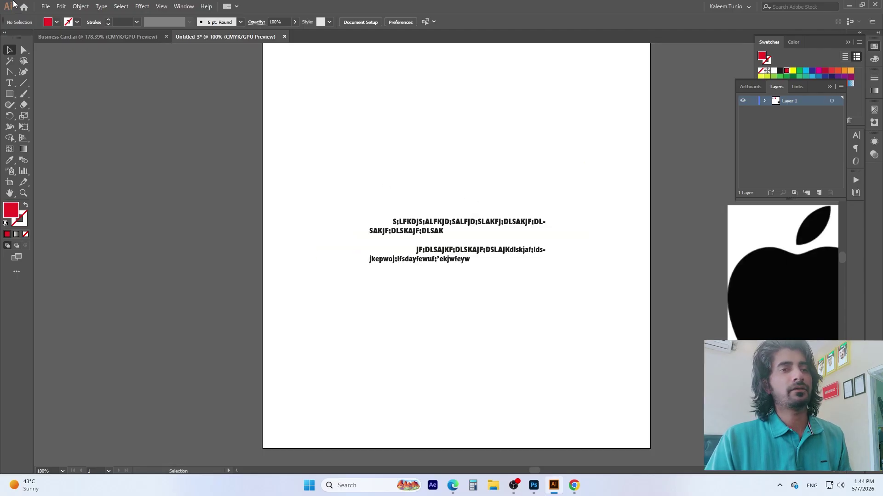
# - Open the salary certificate PDF from New Volume (F:) and examine its letter layout
pyautogui.click(46, 7)
pyautogui.click(53, 37)
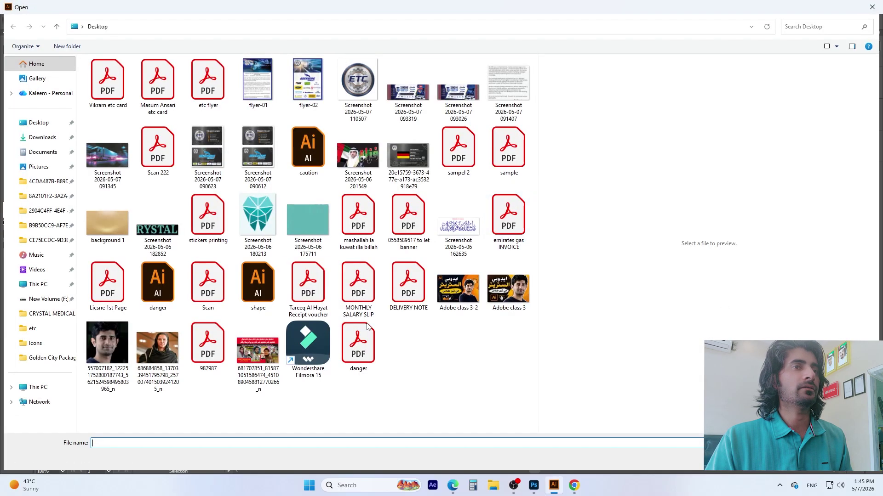
pyautogui.click(46, 299)
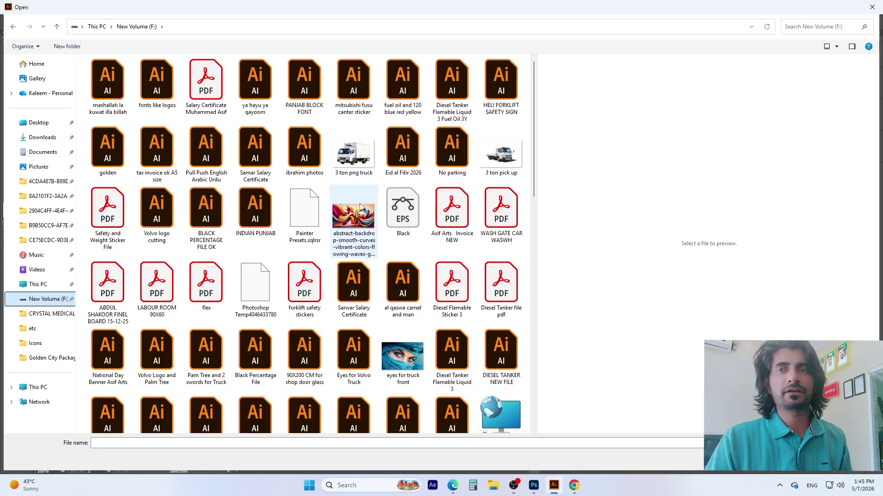
pyautogui.click(358, 220)
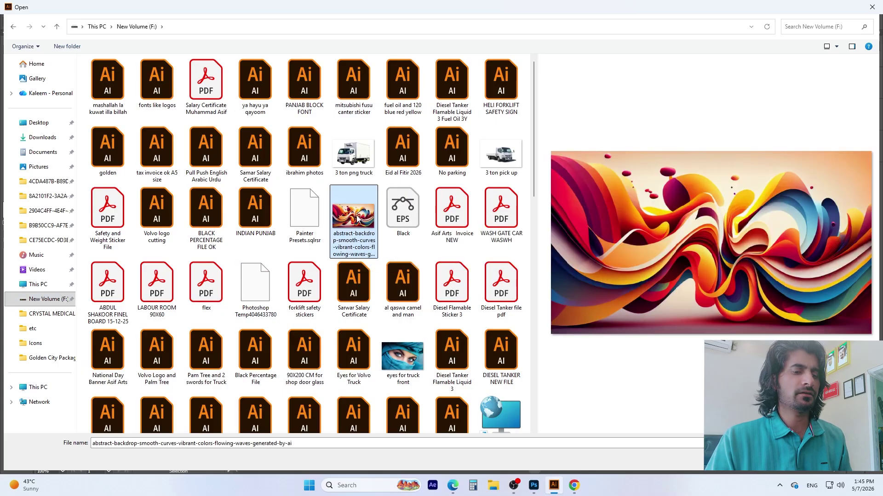
pyautogui.write('sal')
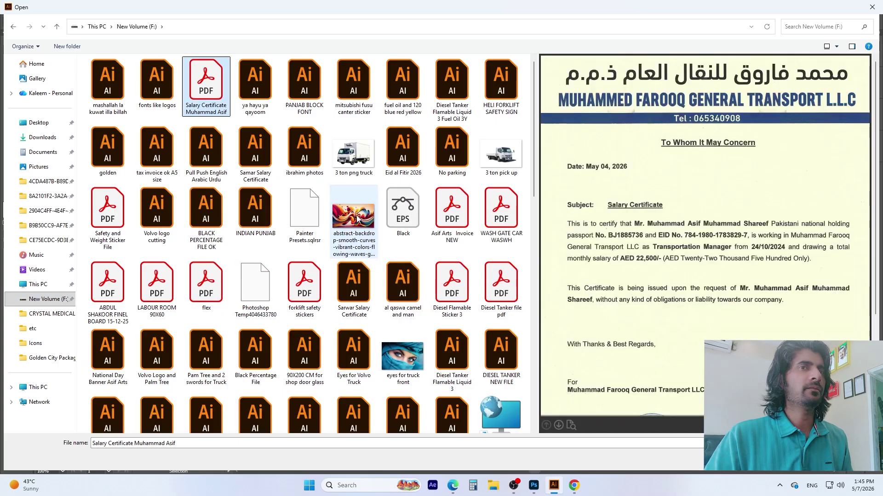
pyautogui.press('Return')
pyautogui.keyDown('alt'); pyautogui.scroll(3, 441, 242); pyautogui.keyUp('alt')
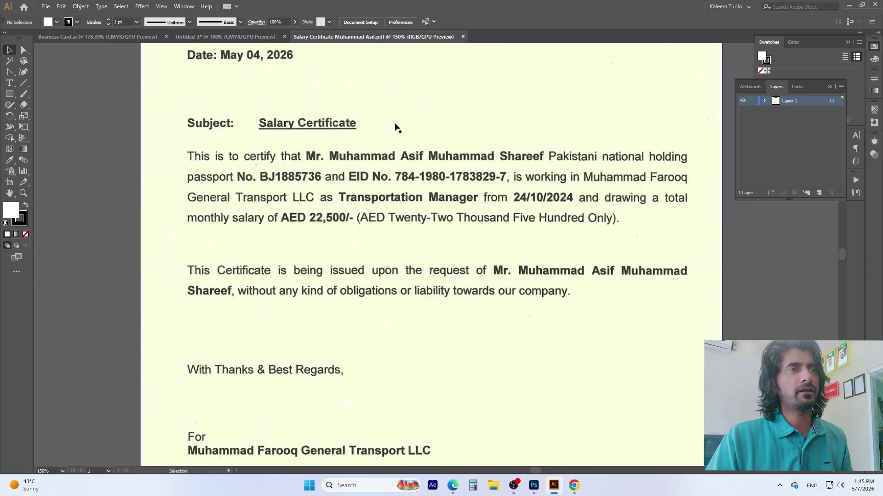
pyautogui.keyDown('alt'); pyautogui.scroll(-2, 414, 136); pyautogui.keyUp('alt')
pyautogui.keyDown('alt'); pyautogui.scroll(1, 367, 137); pyautogui.keyUp('alt')
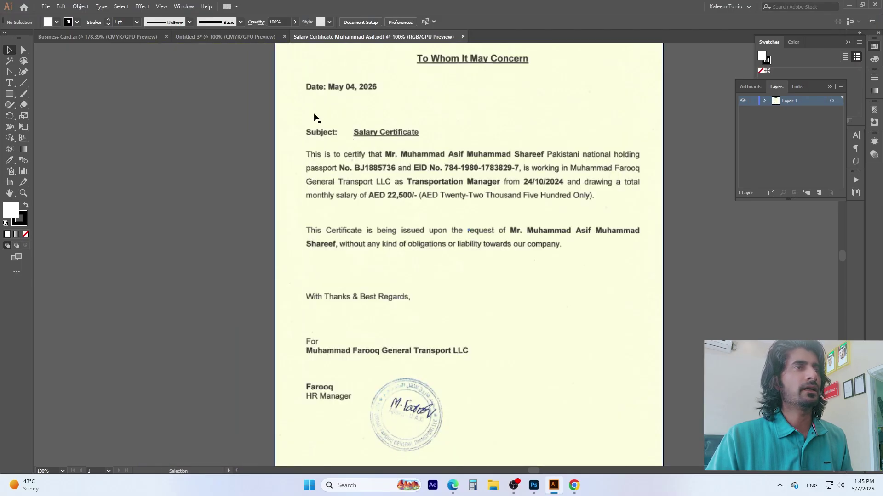
# - Search New Volume (F:) for salary and open the first Illustrator salary certificate in the results
pyautogui.hotkey('ctrl', 'o')
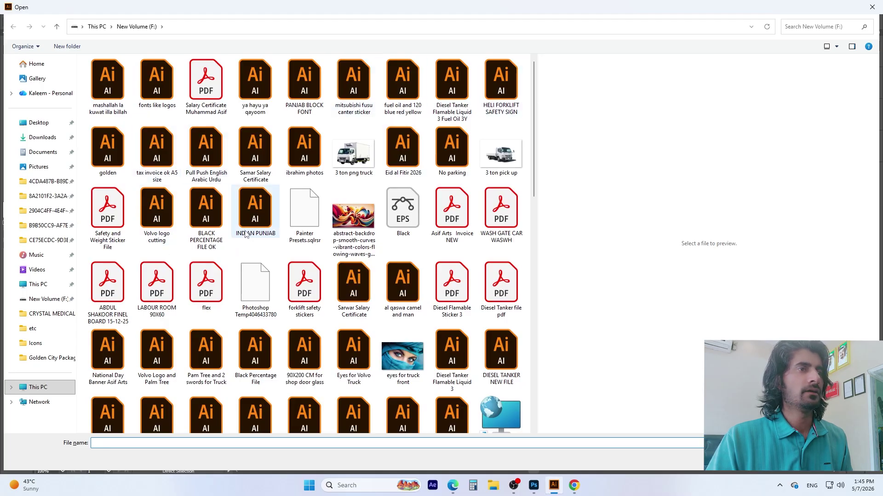
pyautogui.click(836, 27)
pyautogui.write('salry')
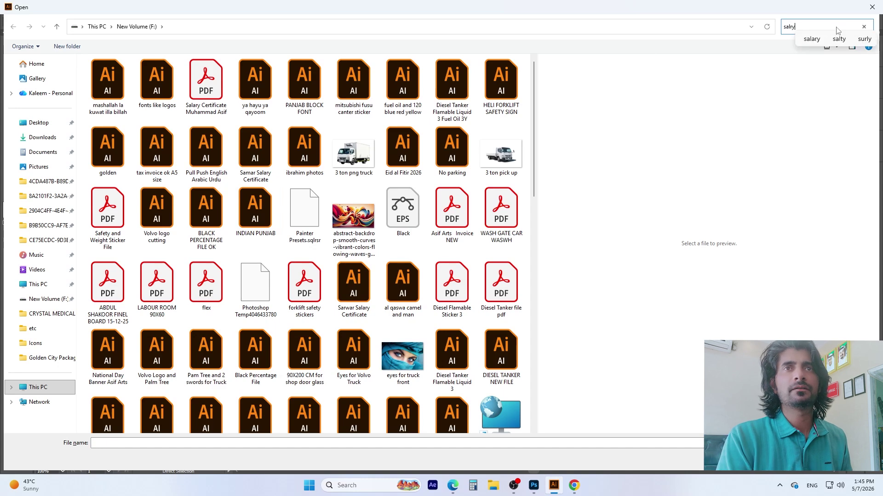
pyautogui.click(813, 38)
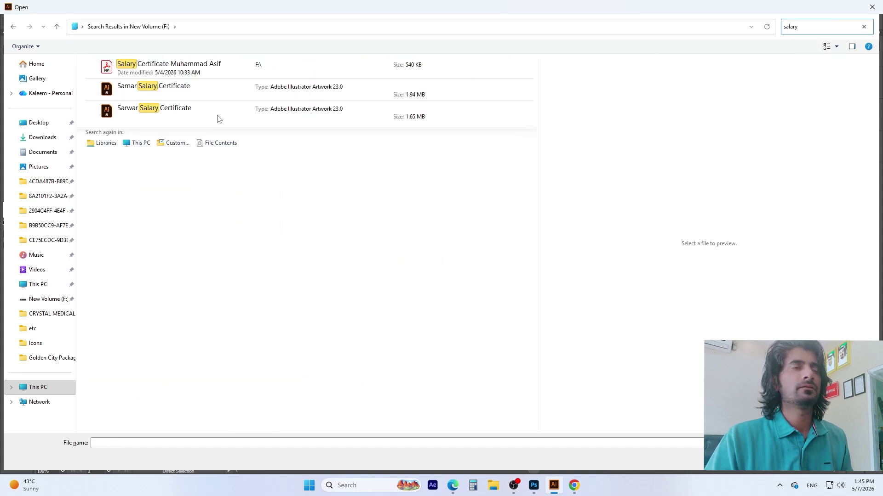
pyautogui.doubleClick(174, 92)
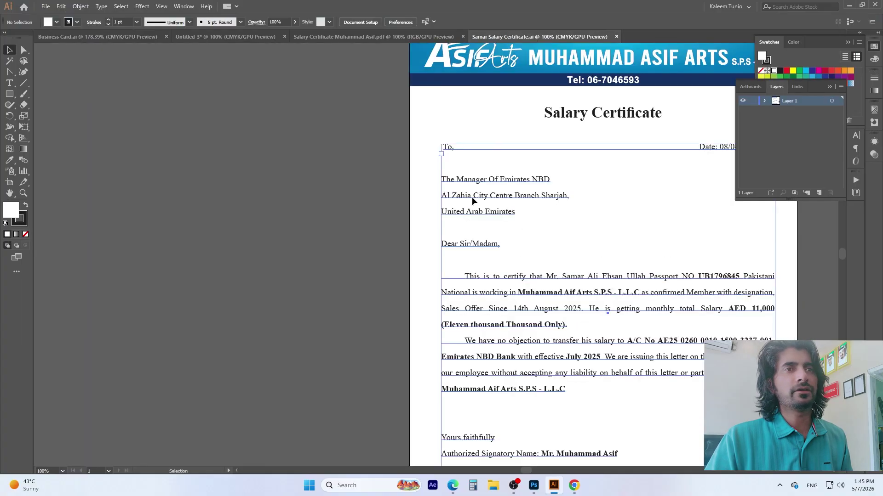
# - Select the certificate's body text and examine the area text frame that holds it
pyautogui.click(514, 252)
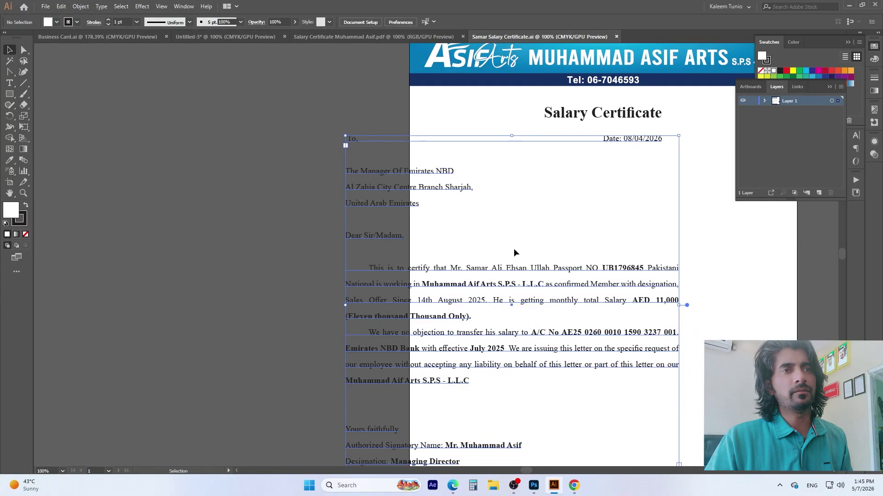
pyautogui.scroll(-2, 412, 205)
pyautogui.hscroll(3, 393, 198)
pyautogui.scroll(2, 395, 202)
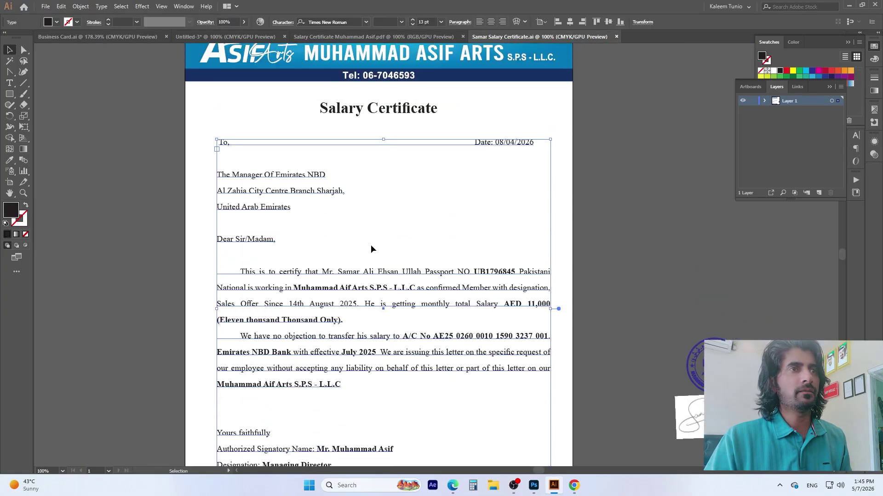
# - Draw a placeholder area text frame about 51.5 mm wide and 69.5 mm tall beside the certificate page, and delete it
pyautogui.moveTo(9, 83); pyautogui.dragTo(45, 86)
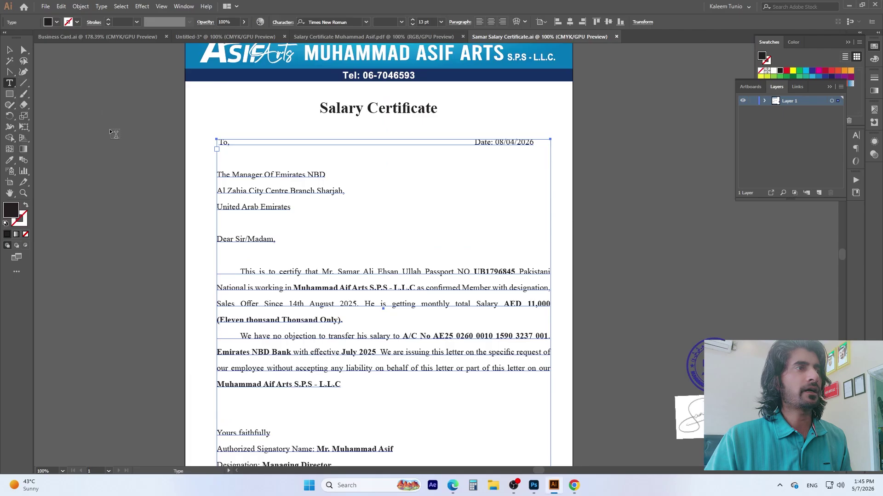
pyautogui.moveTo(99, 105); pyautogui.dragTo(195, 233)
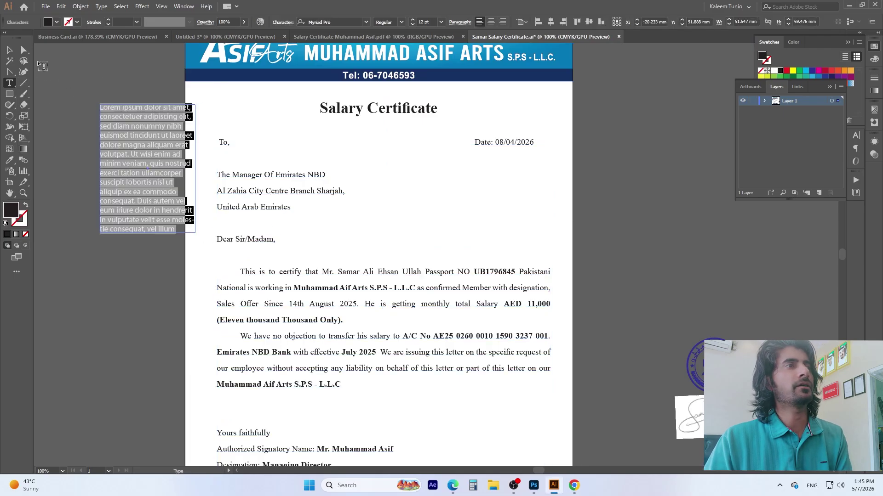
pyautogui.click(9, 50)
pyautogui.press('Delete')
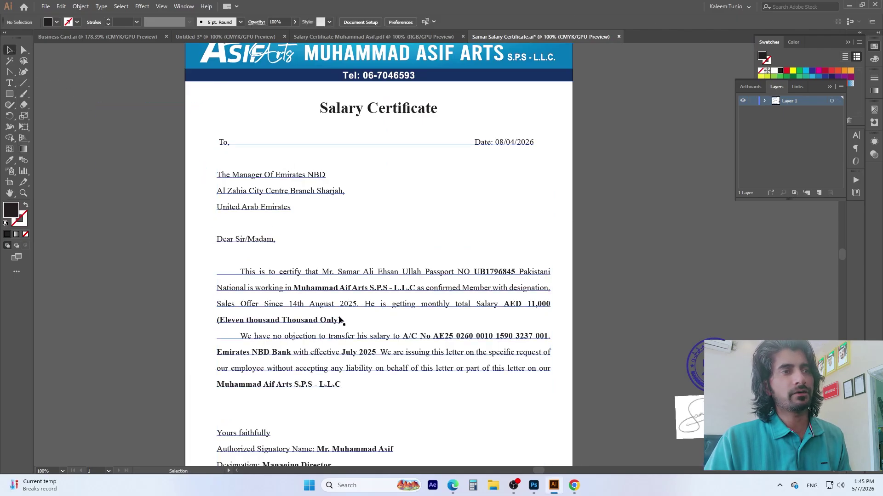
# - Review the certificate's paragraphs down to the footer and look over the available Type tool variants
pyautogui.scroll(-4, 478, 282)
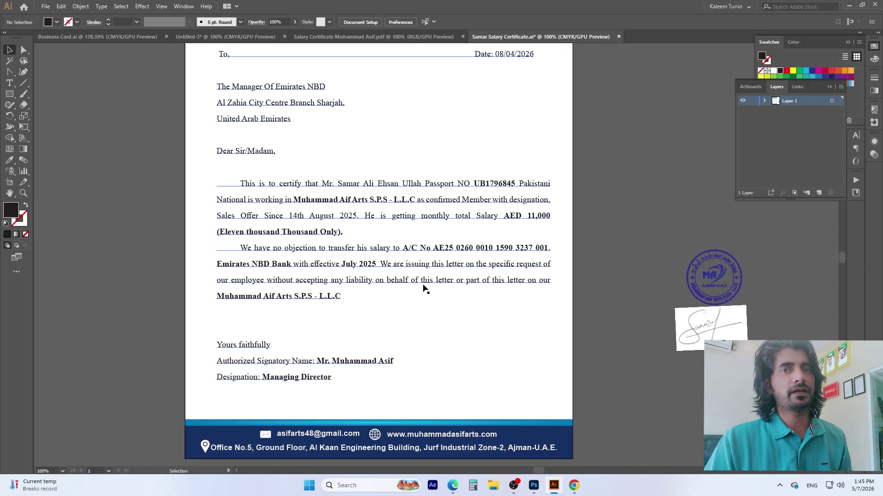
pyautogui.scroll(3, 398, 266)
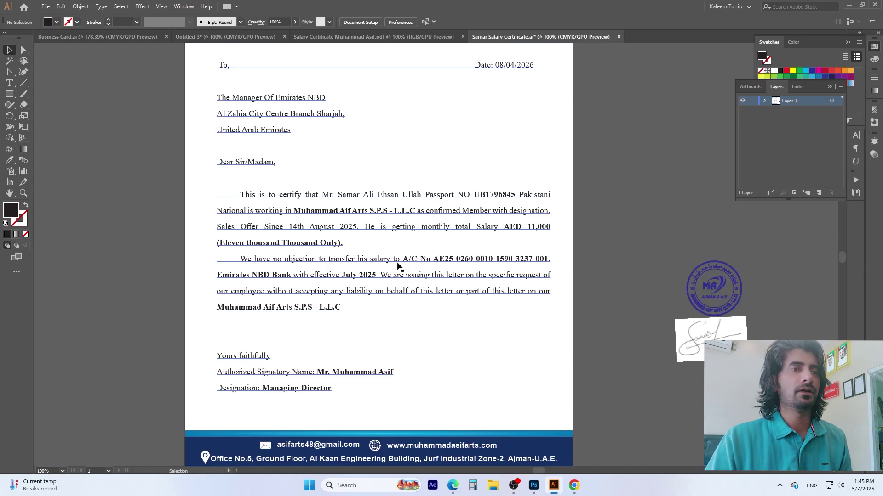
pyautogui.click(11, 83)
pyautogui.rightClick(11, 84)
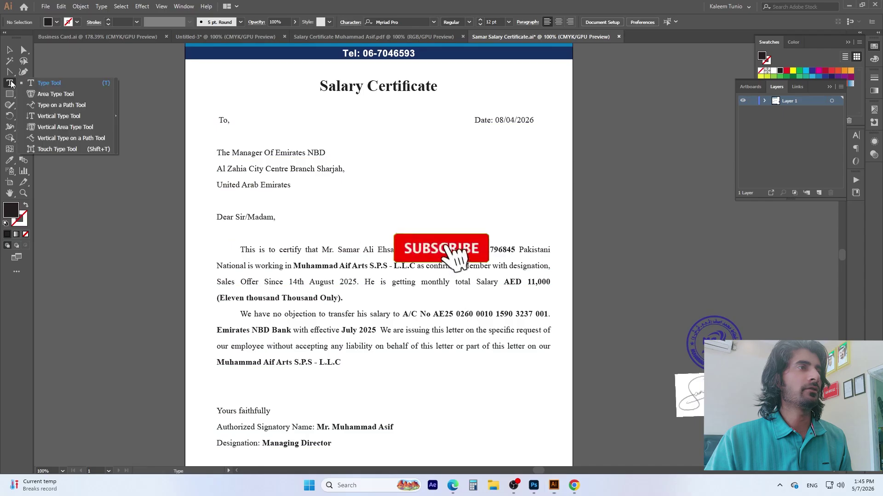
pyautogui.click(109, 87)
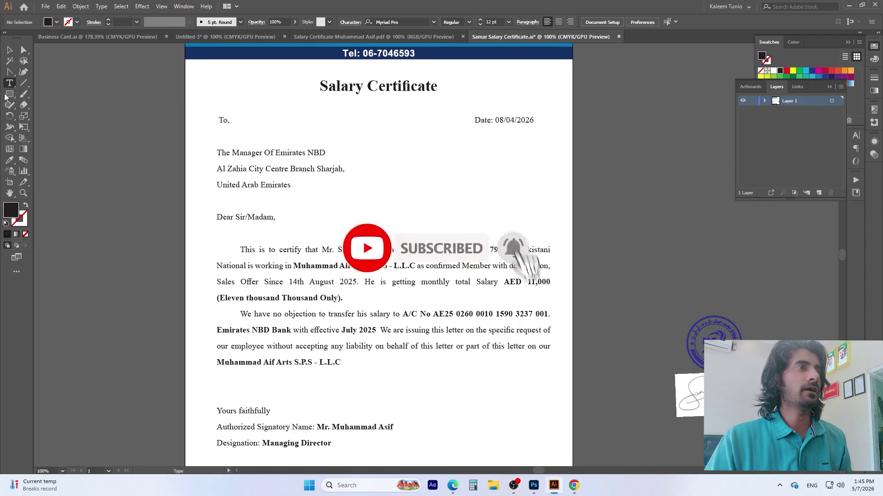